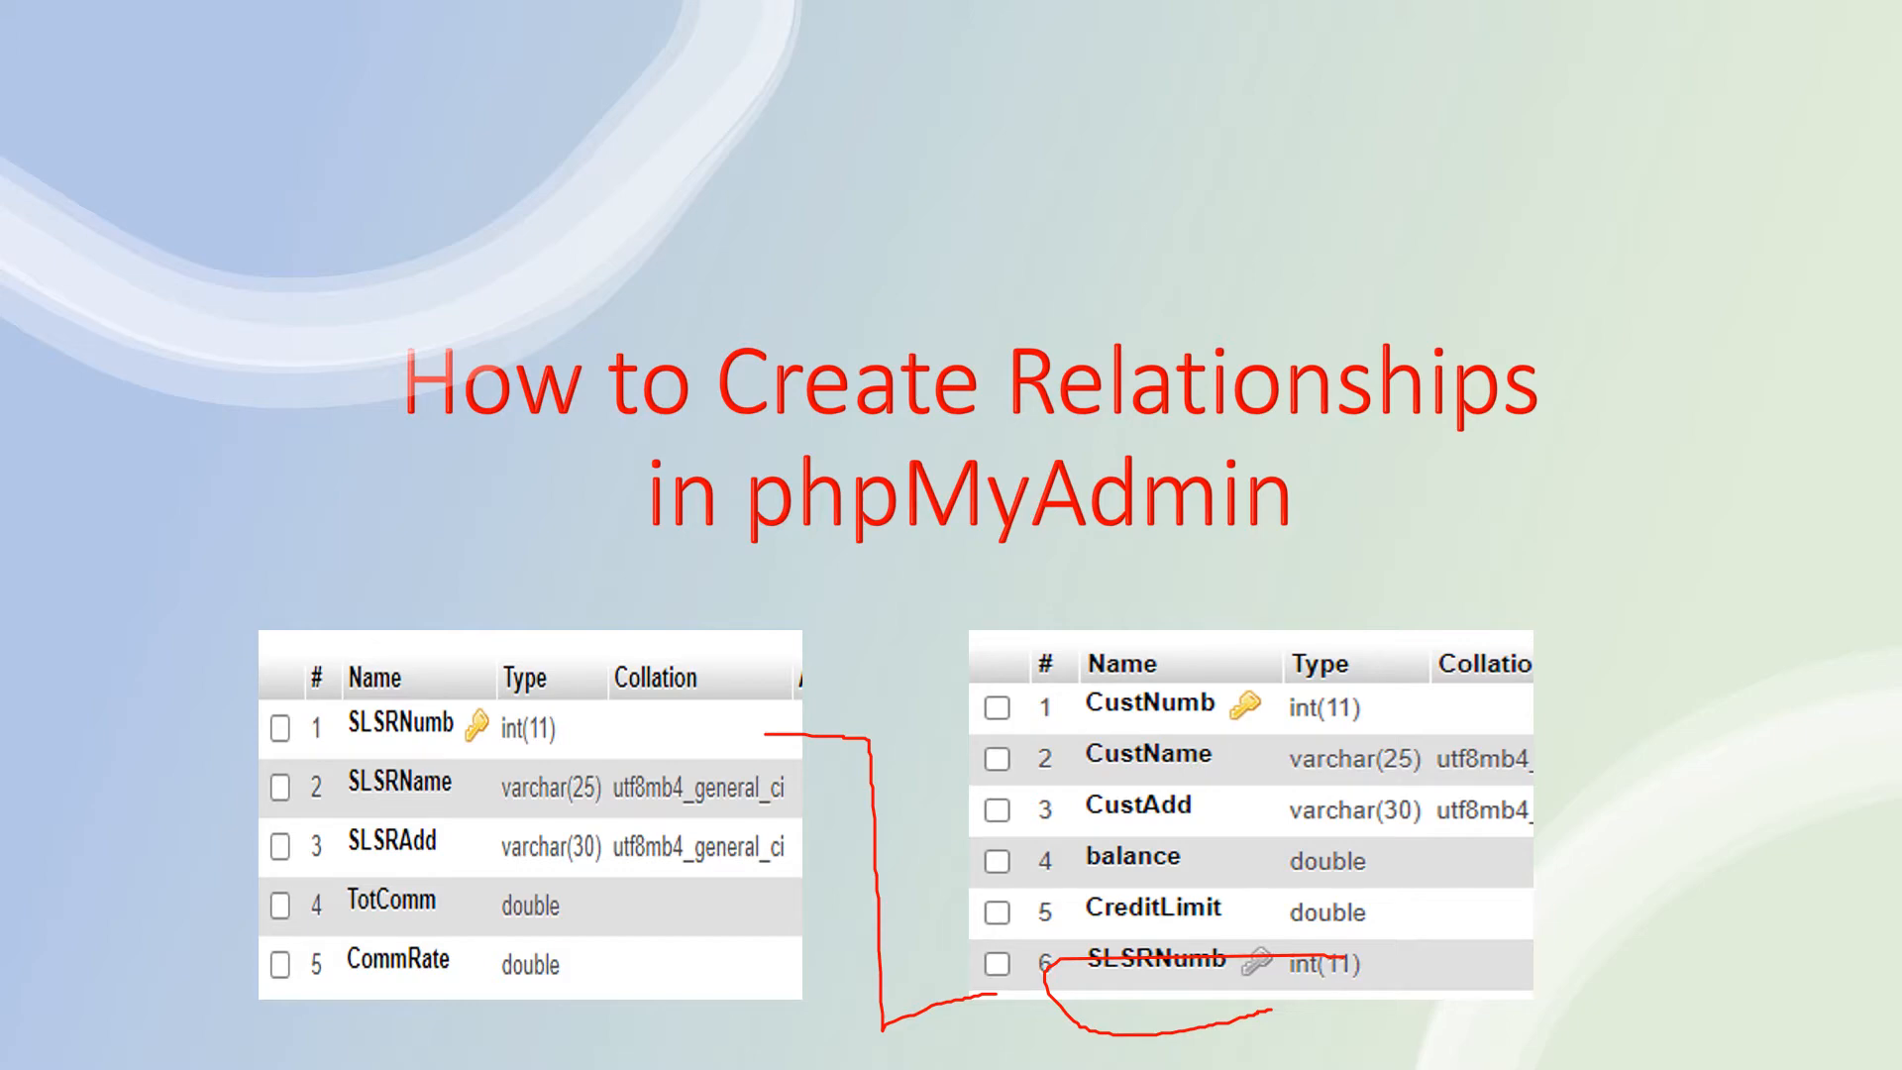
{"action": "key", "text": "Right"}
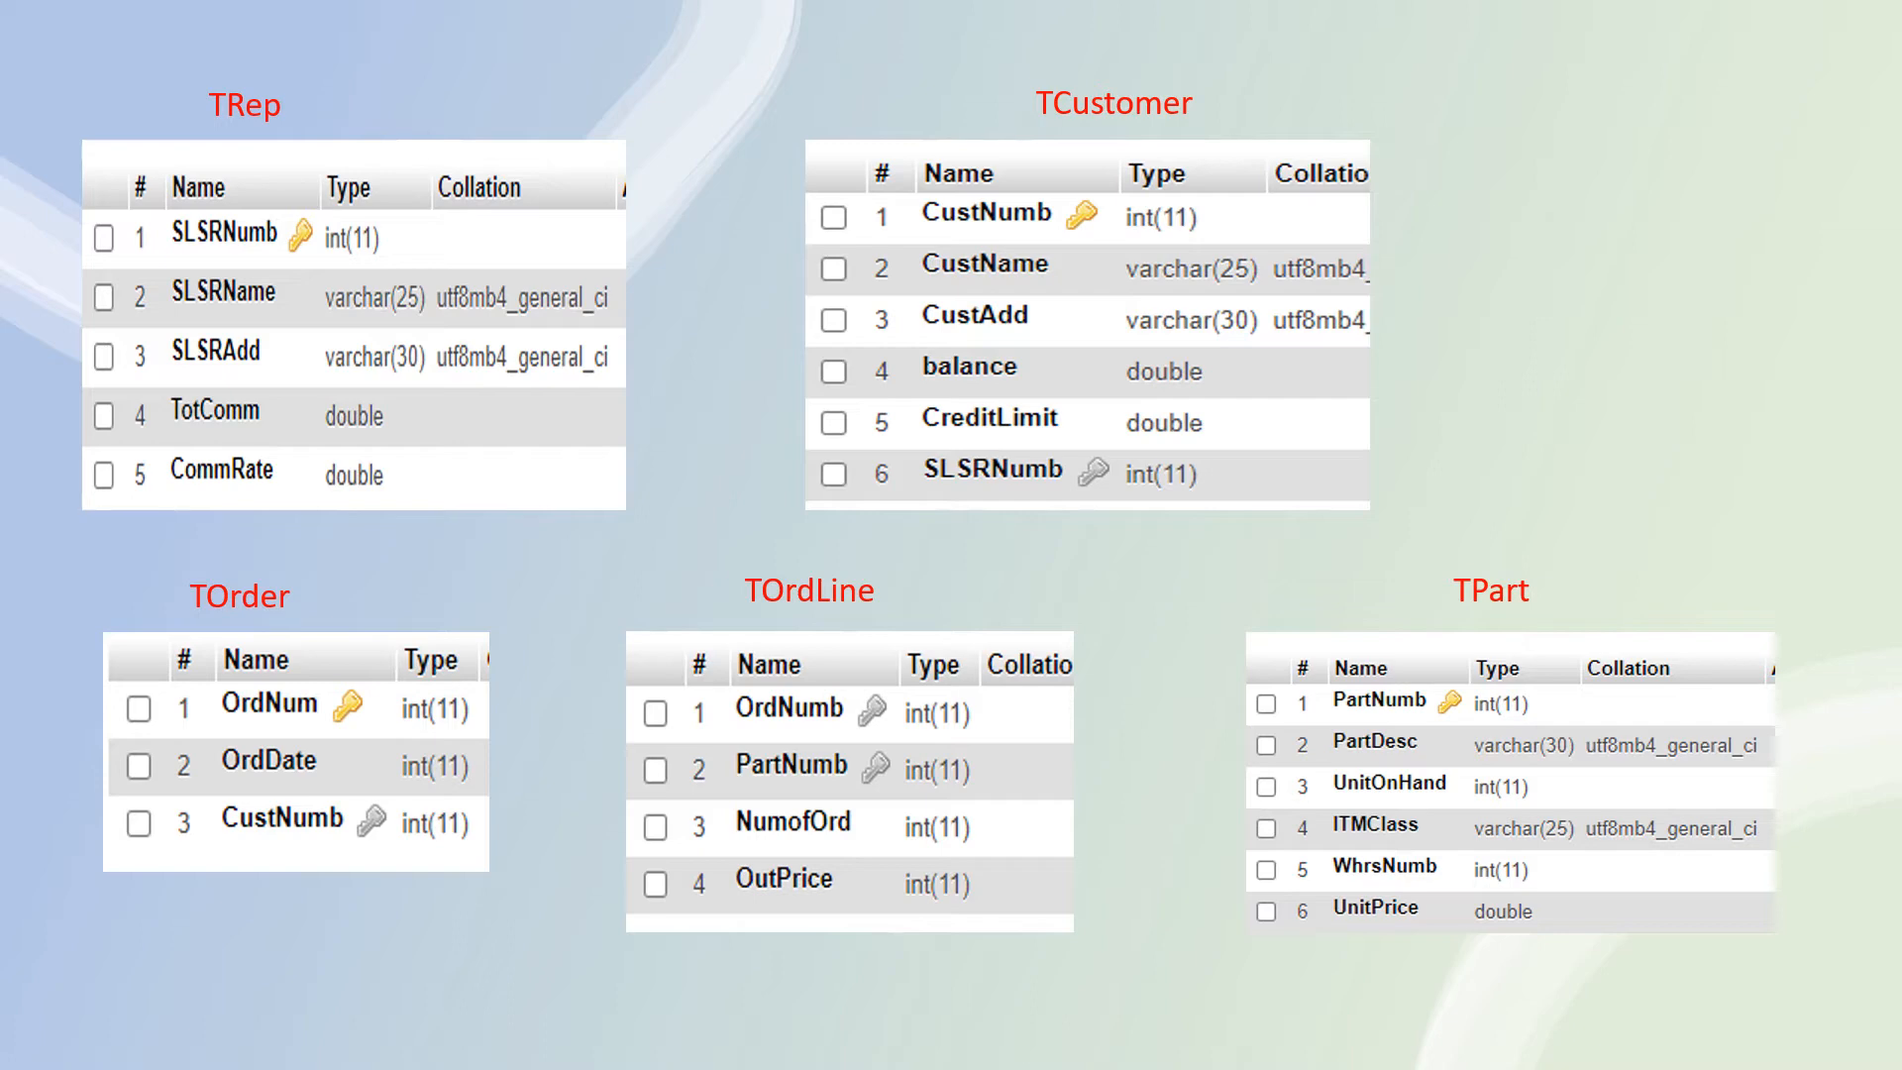
{"action": "left_click_drag", "start_coordinate": [477, 242], "coordinate": [552, 207]}
{"action": "left_click_drag", "start_coordinate": [1342, 254], "coordinate": [1405, 236]}
{"action": "left_click_drag", "start_coordinate": [1256, 702], "coordinate": [1300, 636]}
{"action": "left_click_drag", "start_coordinate": [474, 706], "coordinate": [539, 640]}
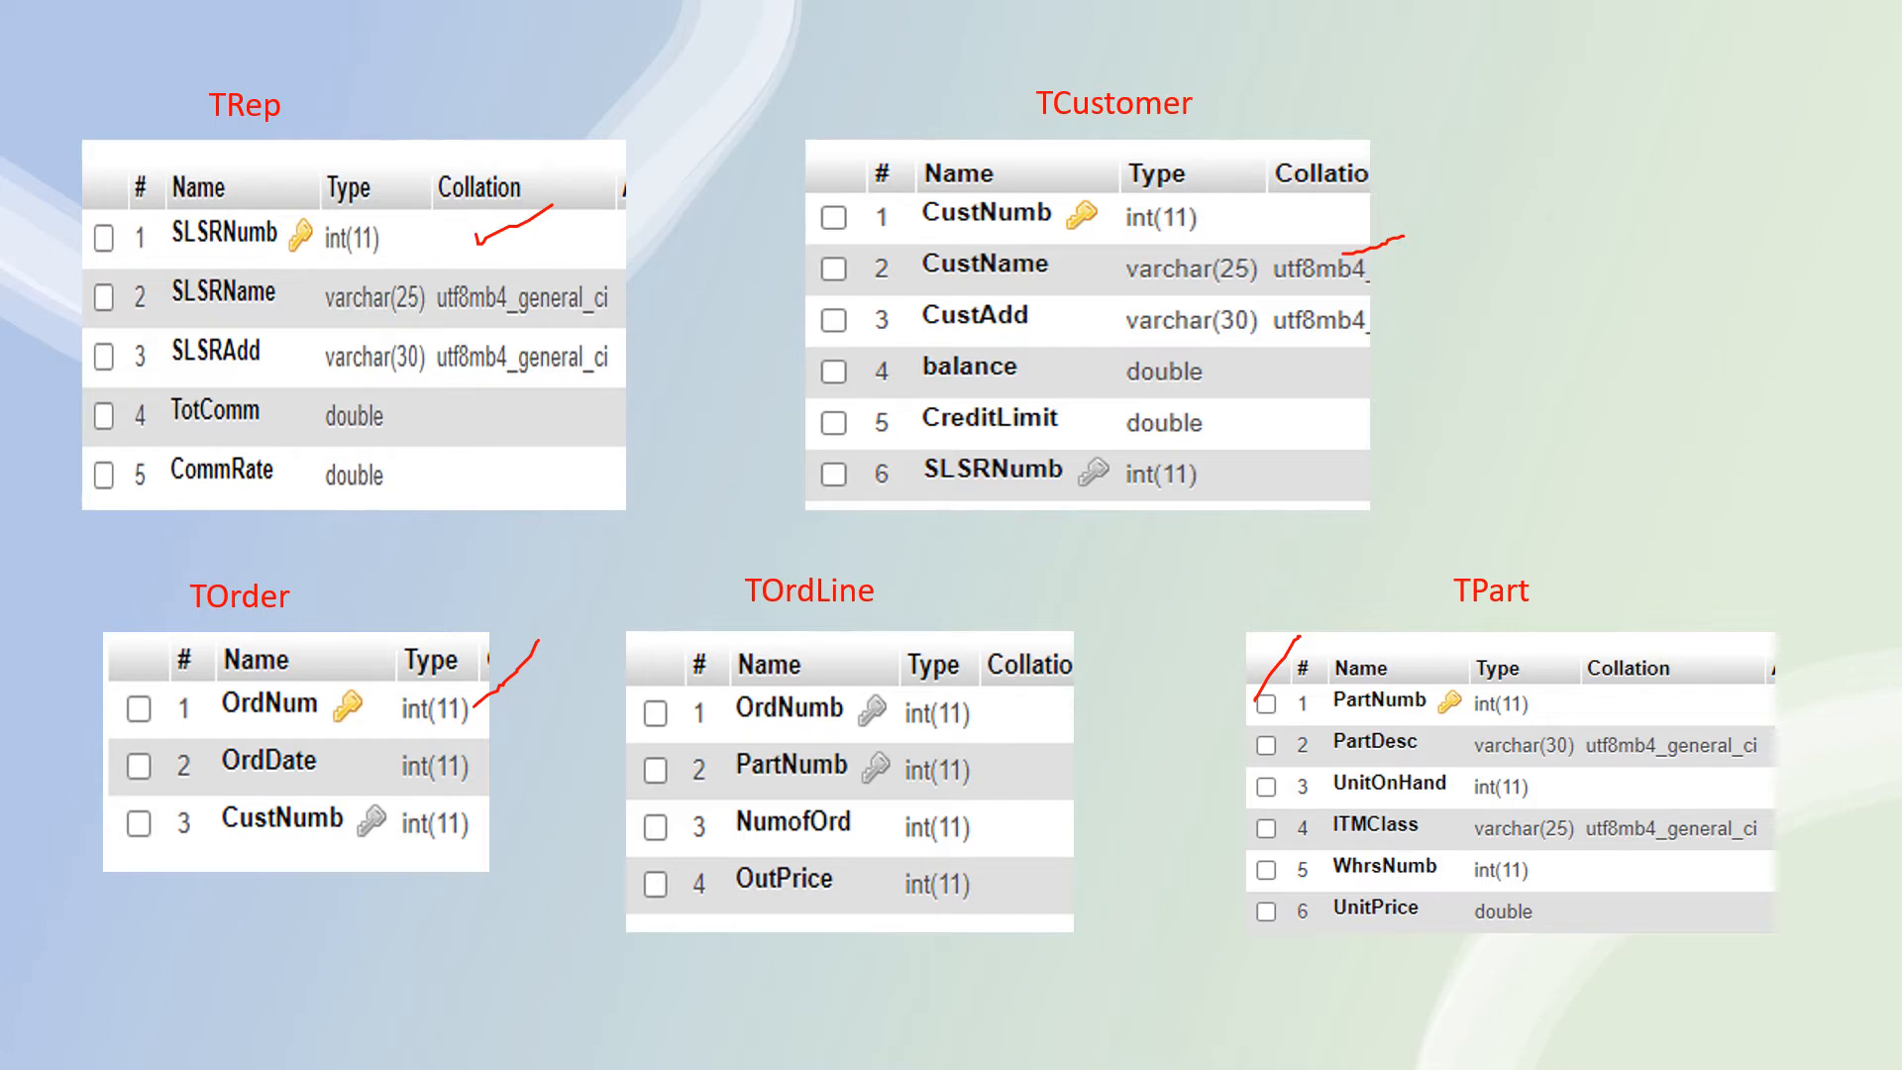
{"action": "mouse_move", "coordinate": [1236, 453]}
{"action": "left_mouse_down"}
{"action": "mouse_move", "coordinate": [947, 421]}
{"action": "mouse_move", "coordinate": [1082, 537]}
{"action": "mouse_move", "coordinate": [1139, 507]}
{"action": "left_mouse_up"}
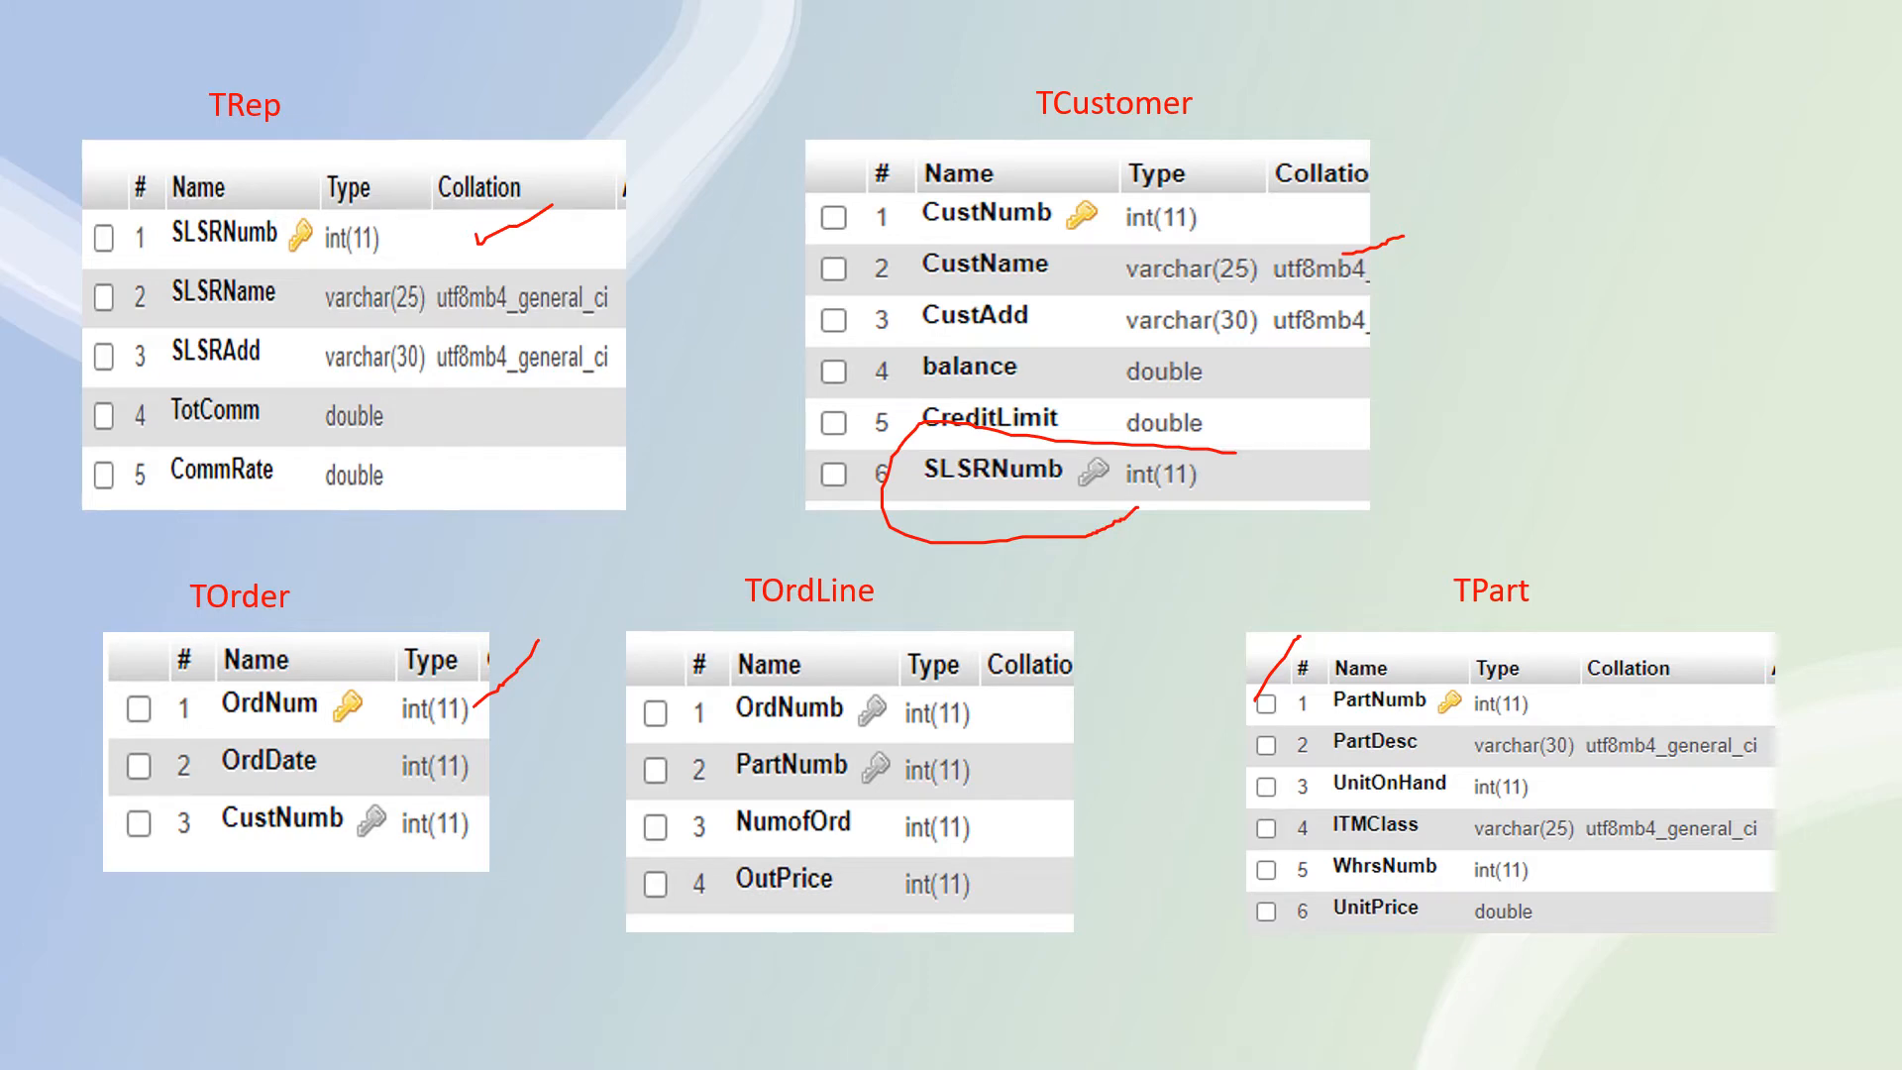
{"action": "mouse_move", "coordinate": [486, 793]}
{"action": "left_mouse_down"}
{"action": "mouse_move", "coordinate": [285, 794]}
{"action": "mouse_move", "coordinate": [228, 820]}
{"action": "mouse_move", "coordinate": [406, 836]}
{"action": "mouse_move", "coordinate": [416, 805]}
{"action": "left_mouse_up"}
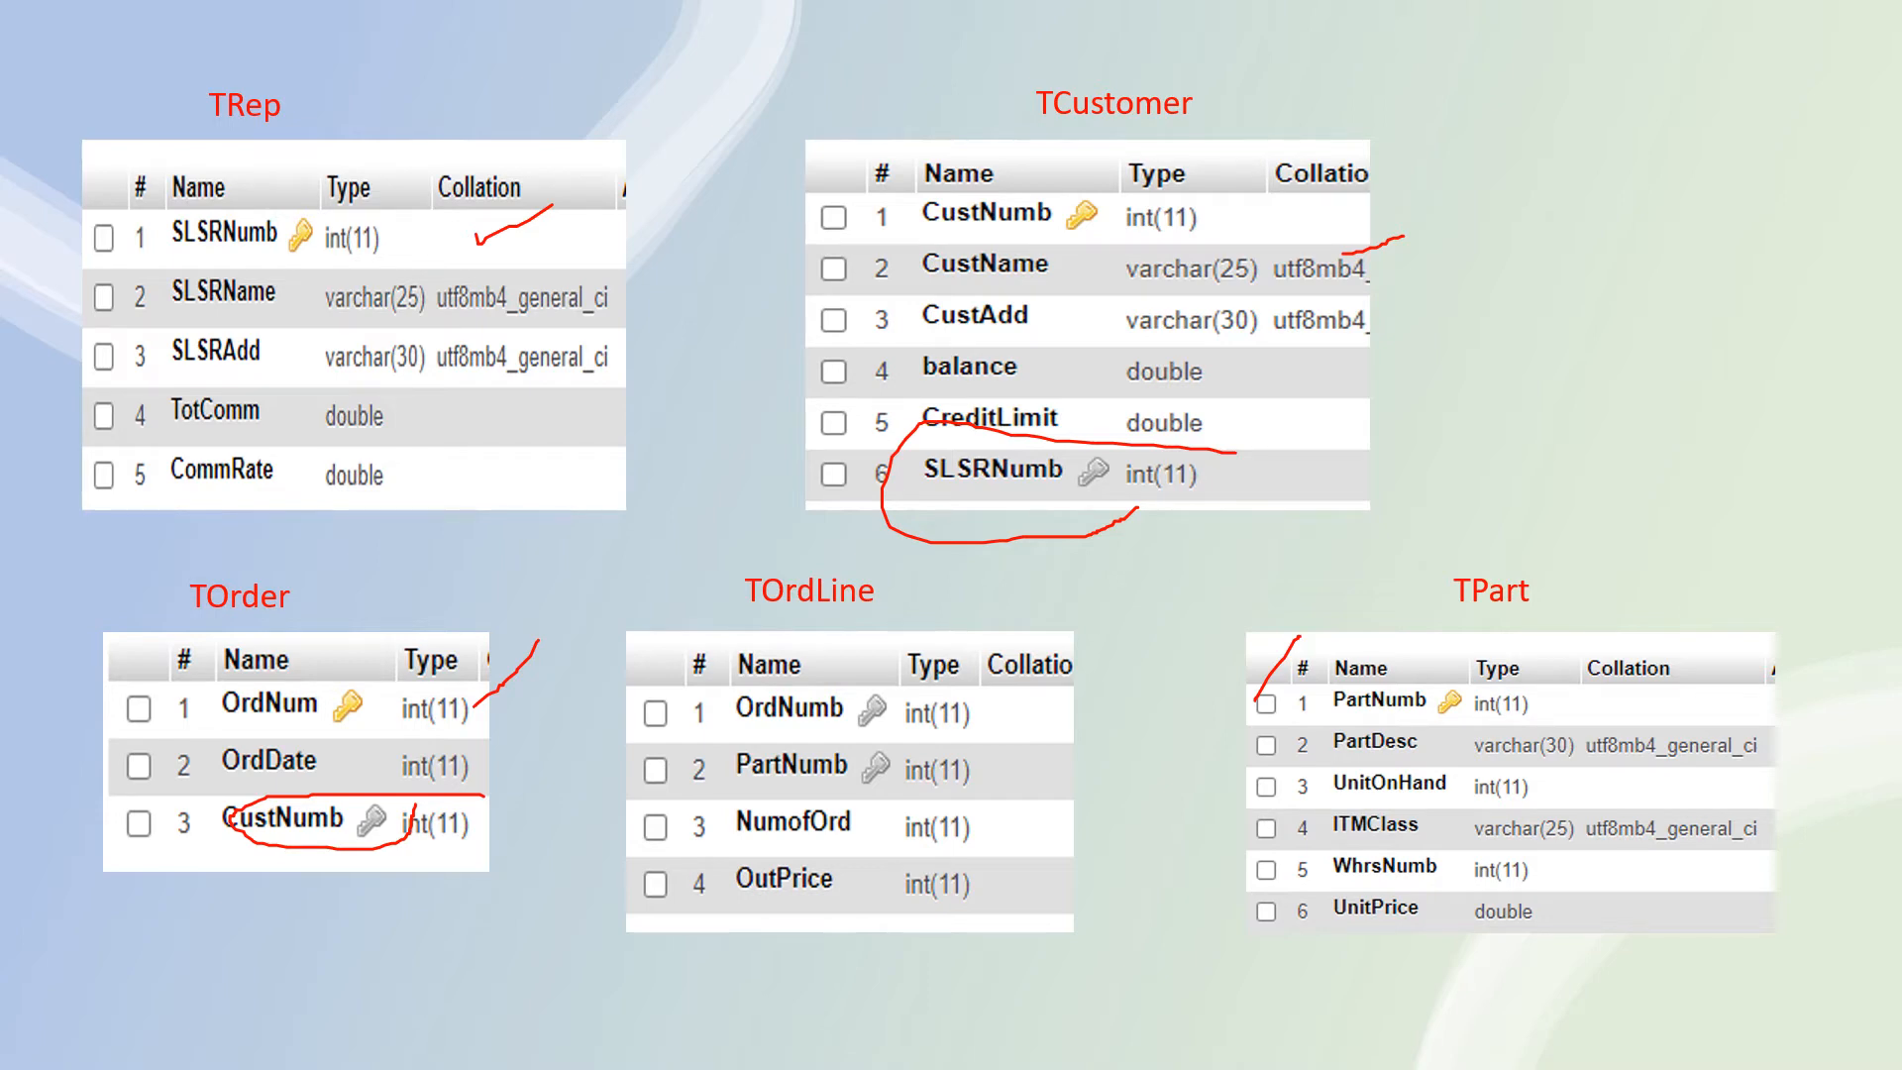
{"action": "mouse_move", "coordinate": [735, 674]}
{"action": "left_mouse_down"}
{"action": "mouse_move", "coordinate": [783, 722]}
{"action": "mouse_move", "coordinate": [922, 705]}
{"action": "mouse_move", "coordinate": [793, 661]}
{"action": "left_mouse_up"}
{"action": "mouse_move", "coordinate": [776, 733]}
{"action": "left_mouse_down"}
{"action": "mouse_move", "coordinate": [717, 765]}
{"action": "mouse_move", "coordinate": [860, 797]}
{"action": "mouse_move", "coordinate": [854, 752]}
{"action": "left_mouse_up"}
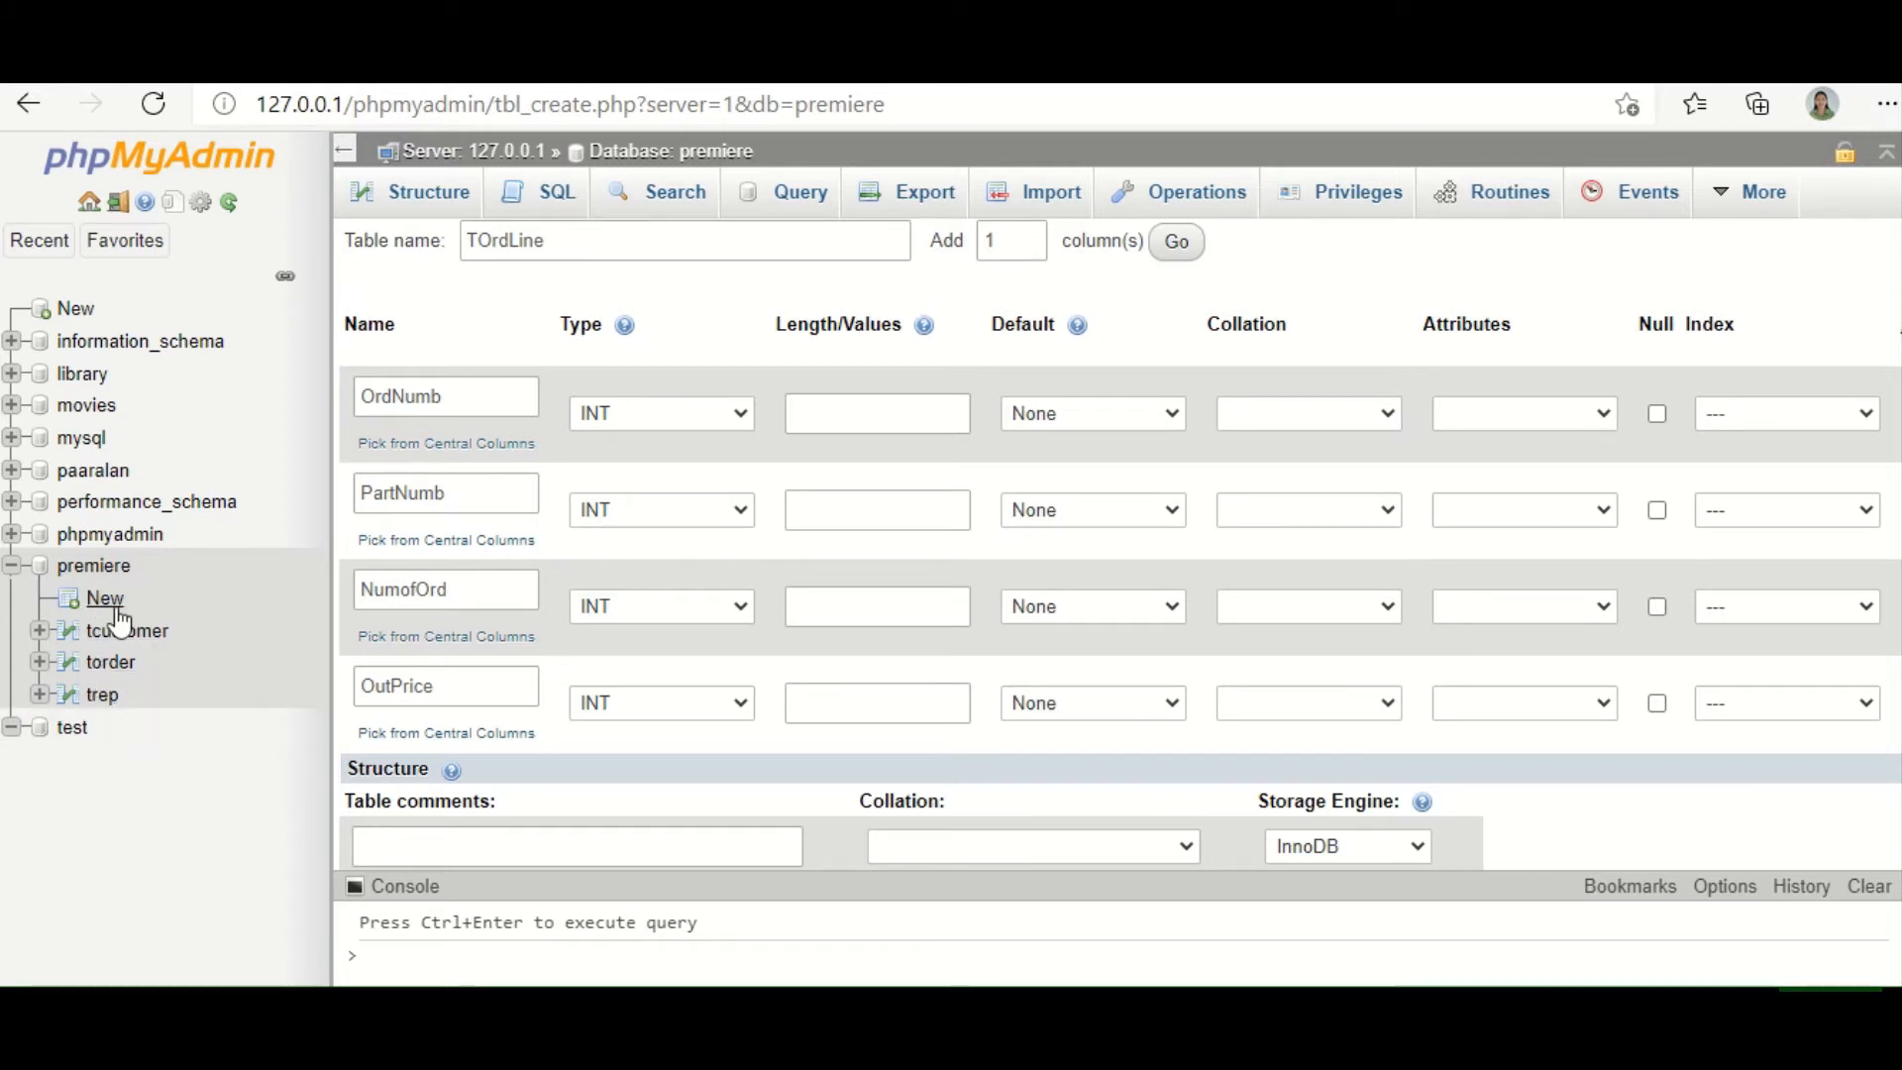
Save the new TOrdLine table in the premiere database with INT columns OrdNumb, PartNumb, NumofOrd and OutPrice, using the InnoDB engine
{"action": "left_click", "coordinate": [578, 241]}
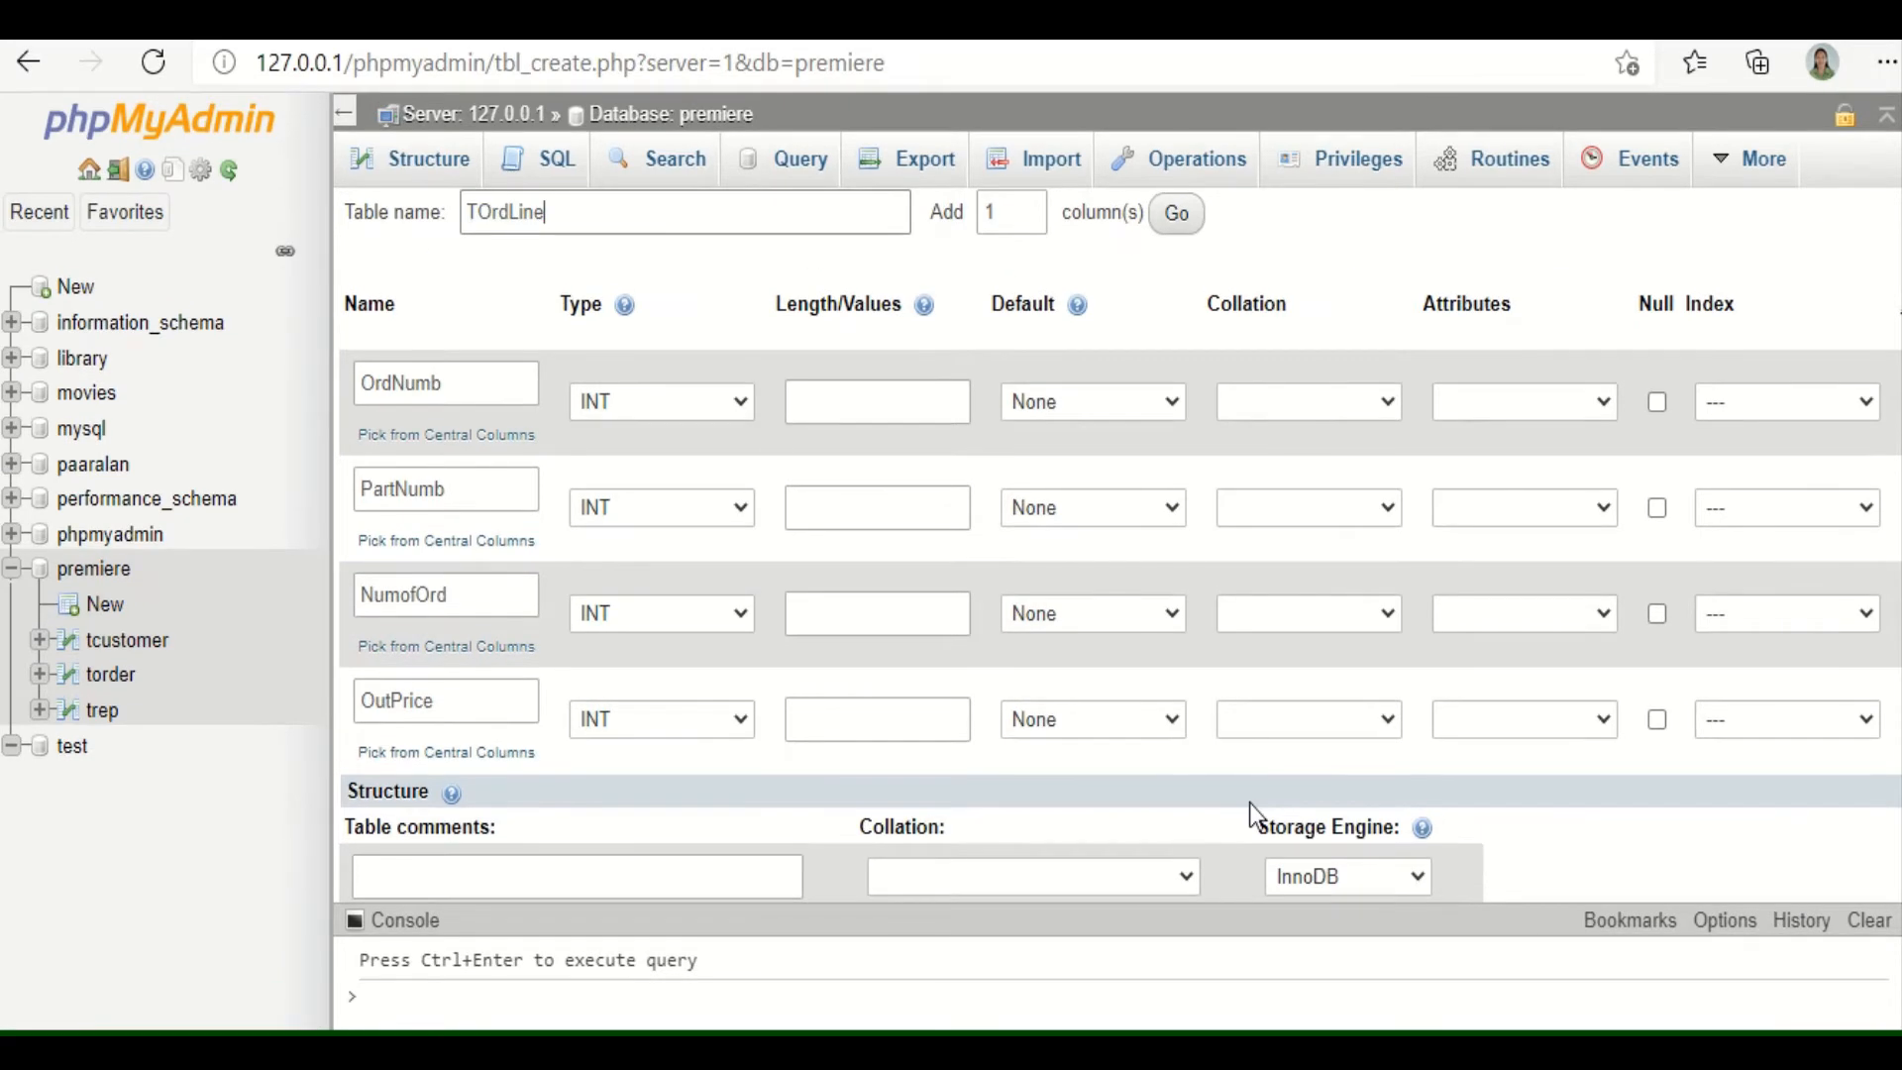
{"action": "scroll", "coordinate": [1229, 793], "scroll_direction": "down", "scroll_amount": 2}
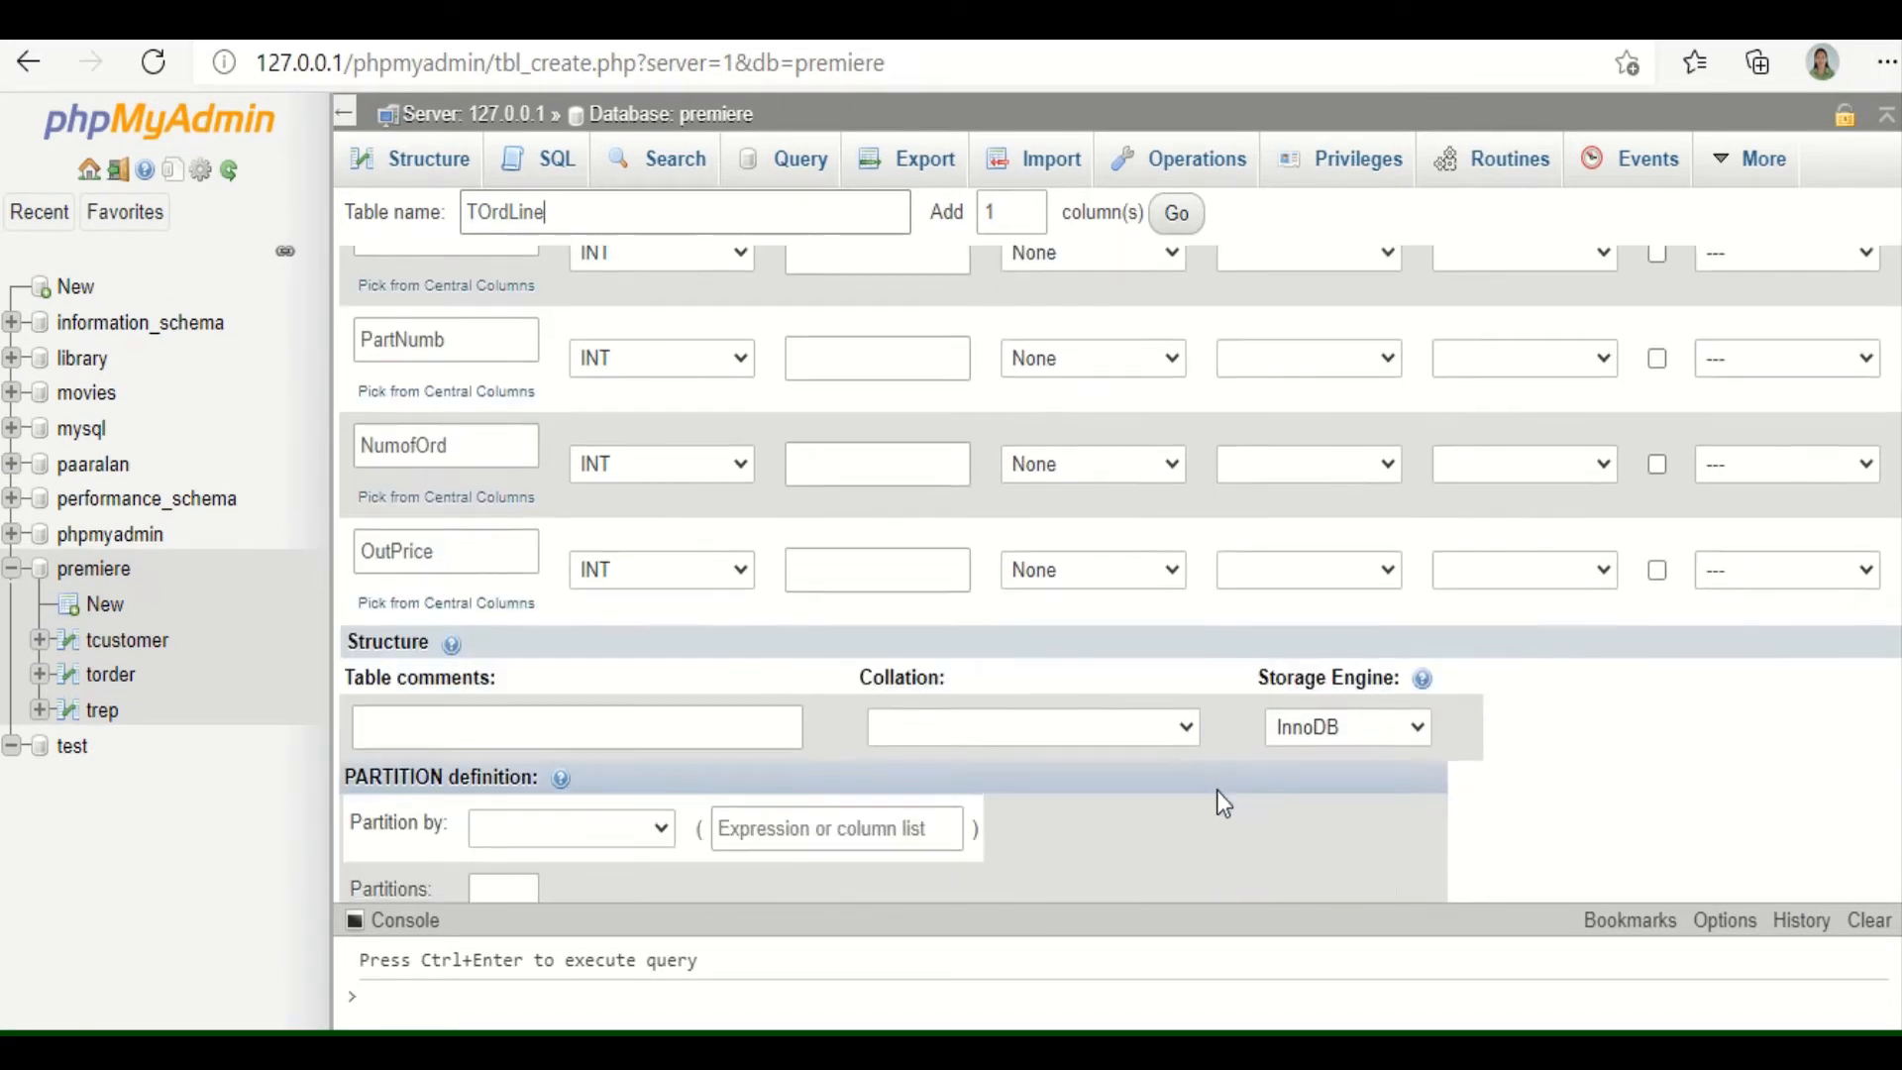
{"action": "scroll", "coordinate": [1225, 803], "scroll_direction": "down", "scroll_amount": 2}
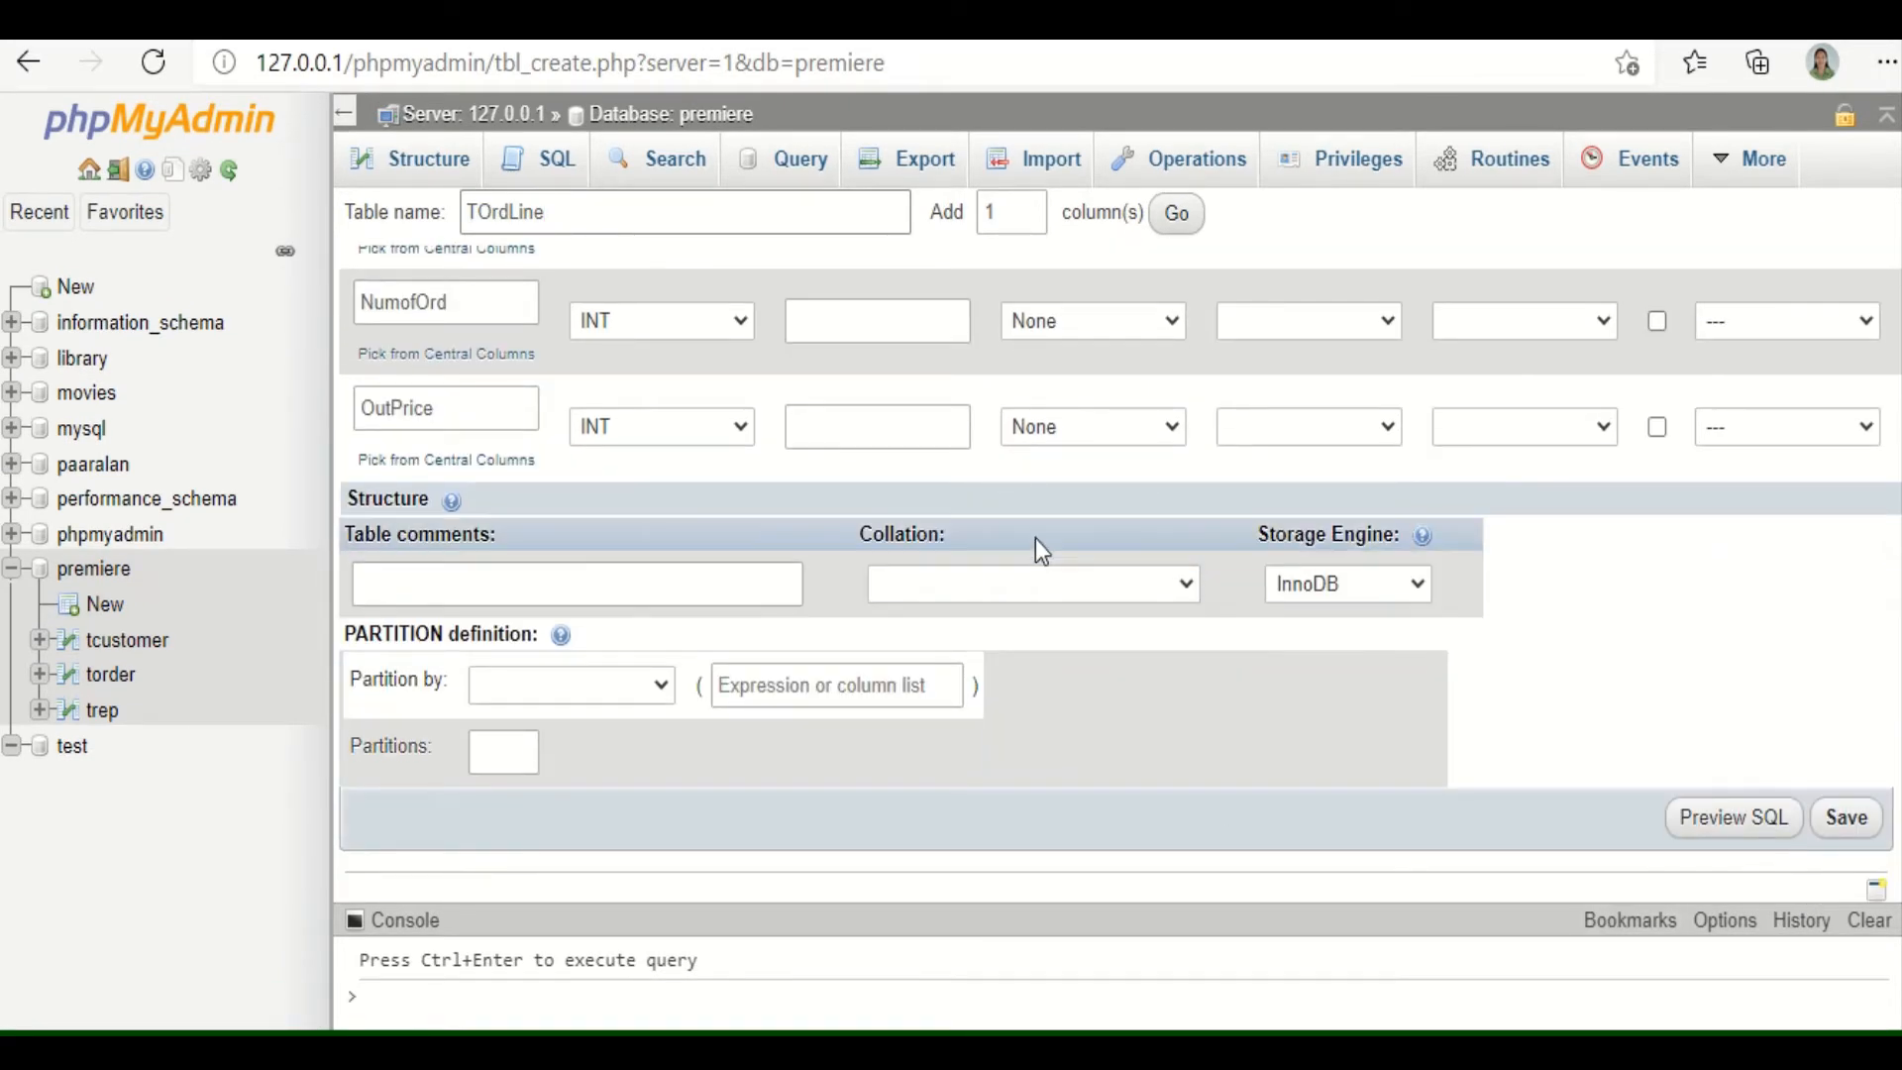
{"action": "left_click", "coordinate": [1853, 819]}
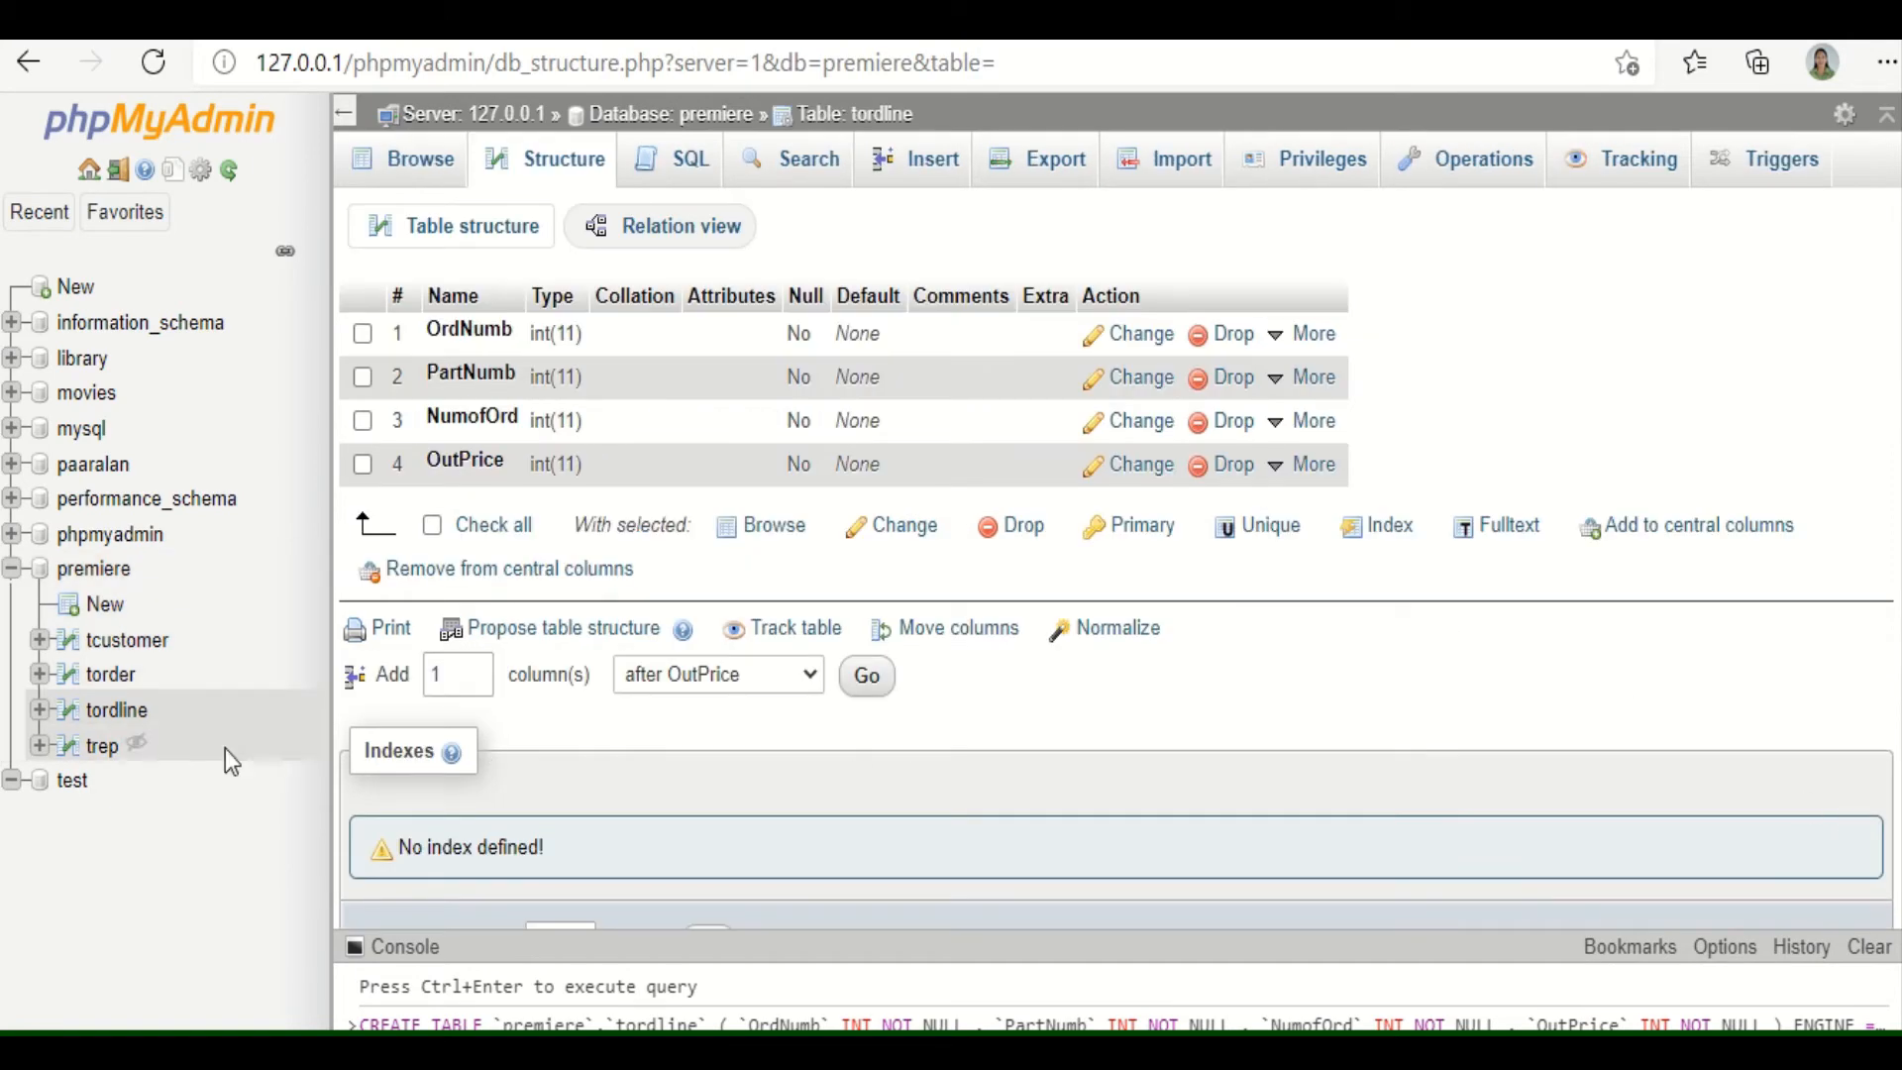
Check the torder table's structure for its primary key, and add an index on the OrdNumb column of the tordline table
{"action": "left_click", "coordinate": [109, 682]}
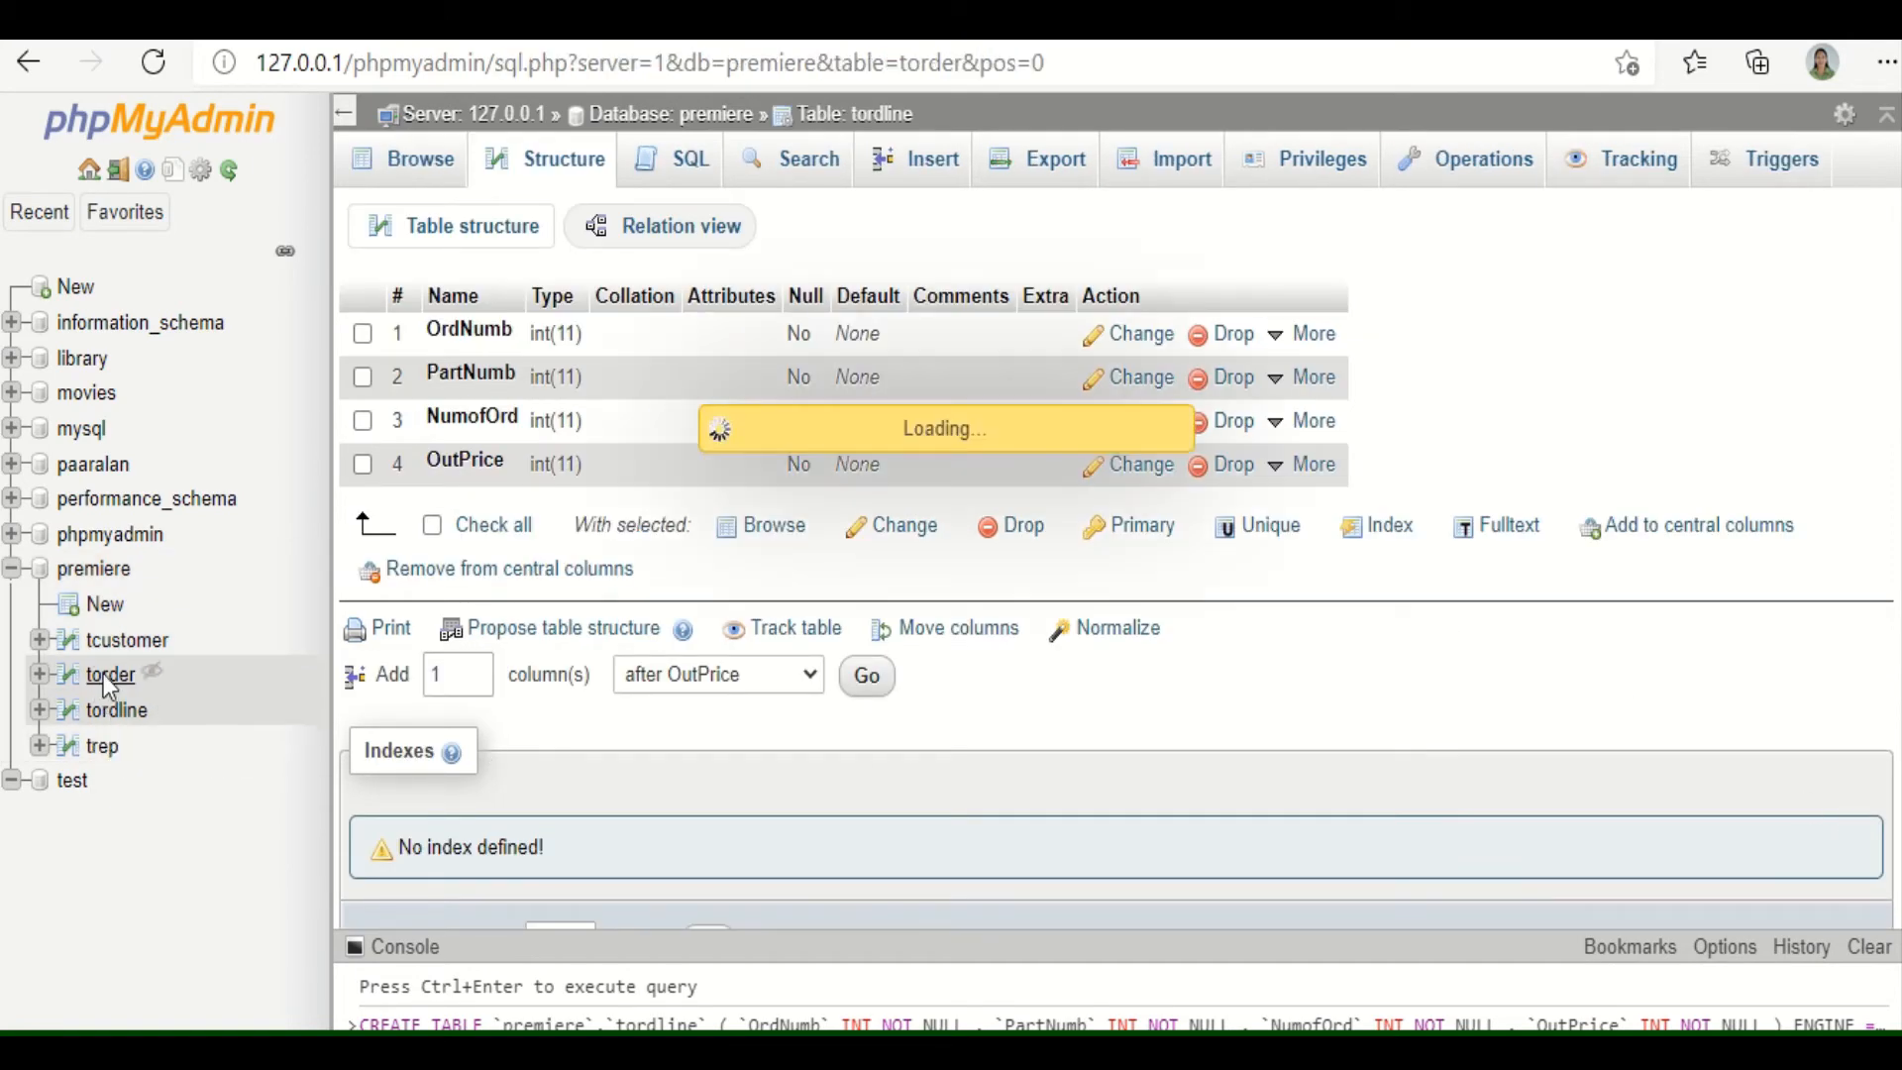
{"action": "left_click", "coordinate": [535, 163]}
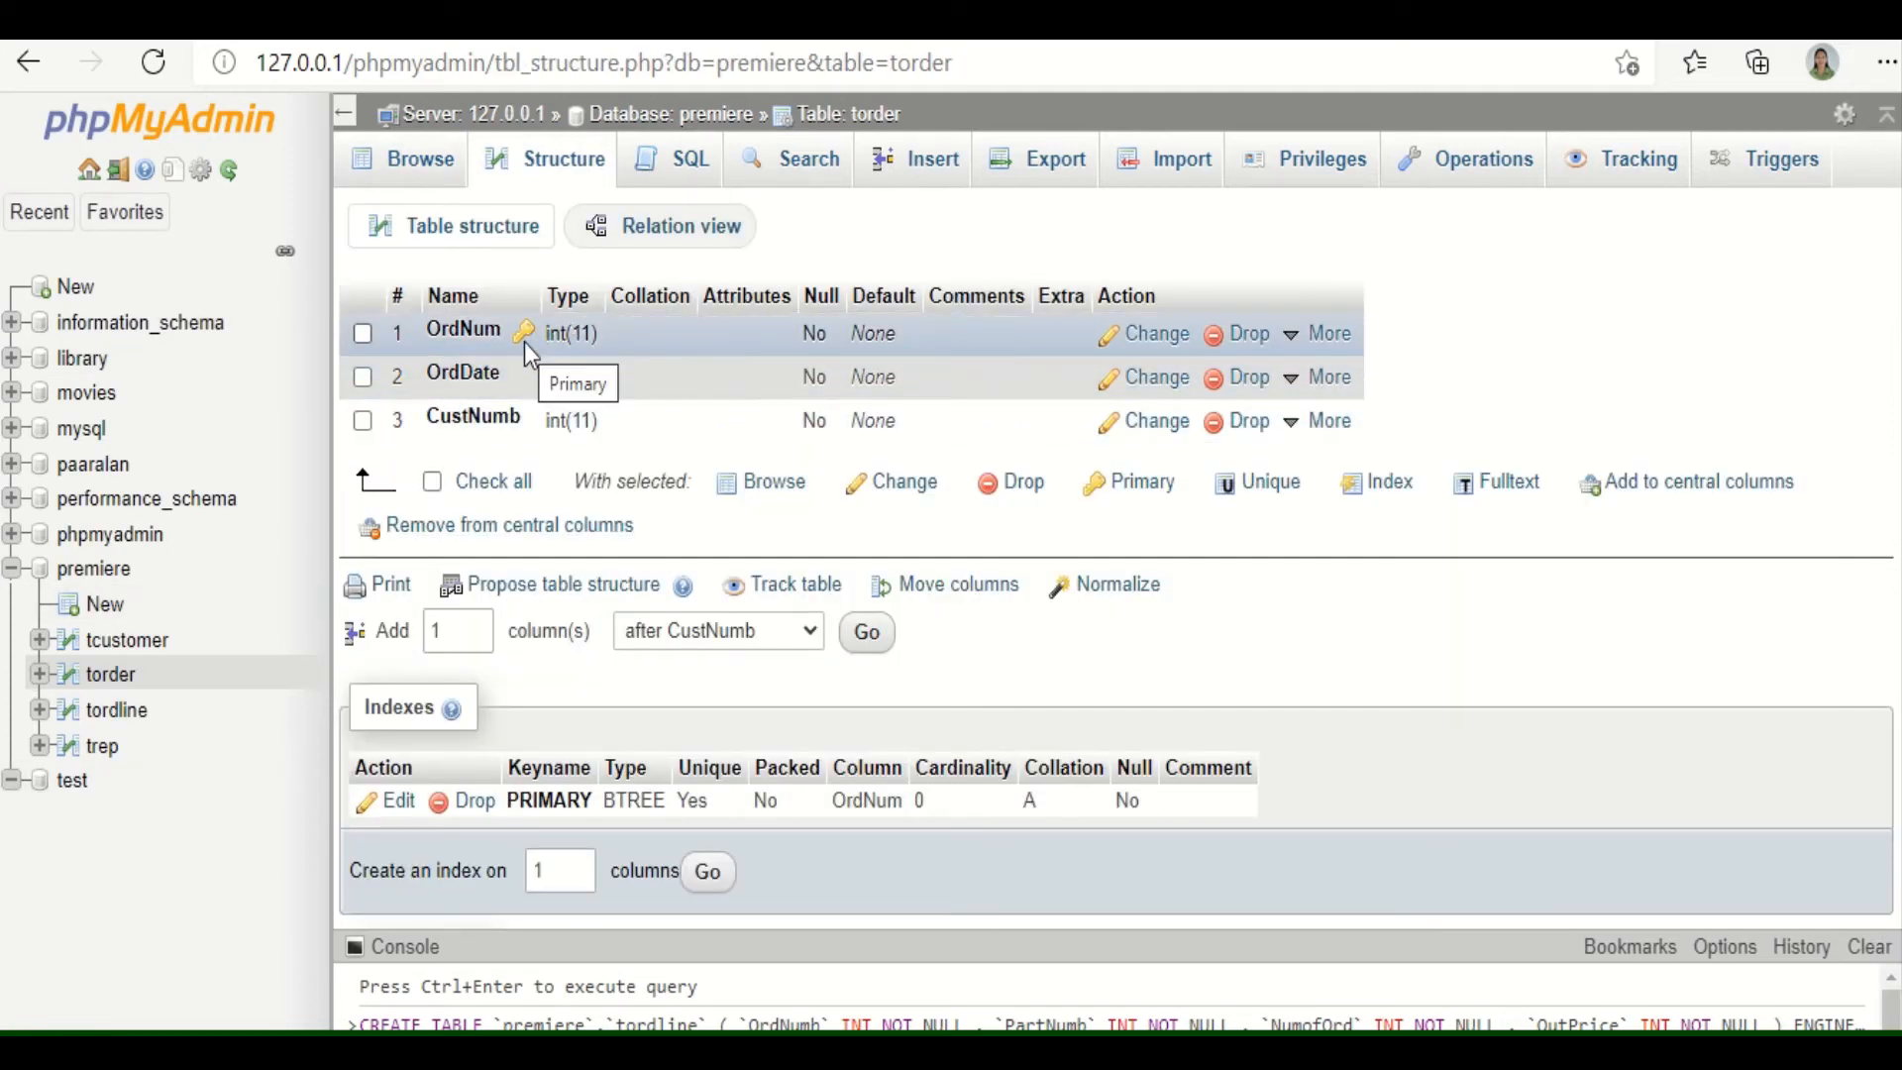
{"action": "left_click", "coordinate": [116, 714]}
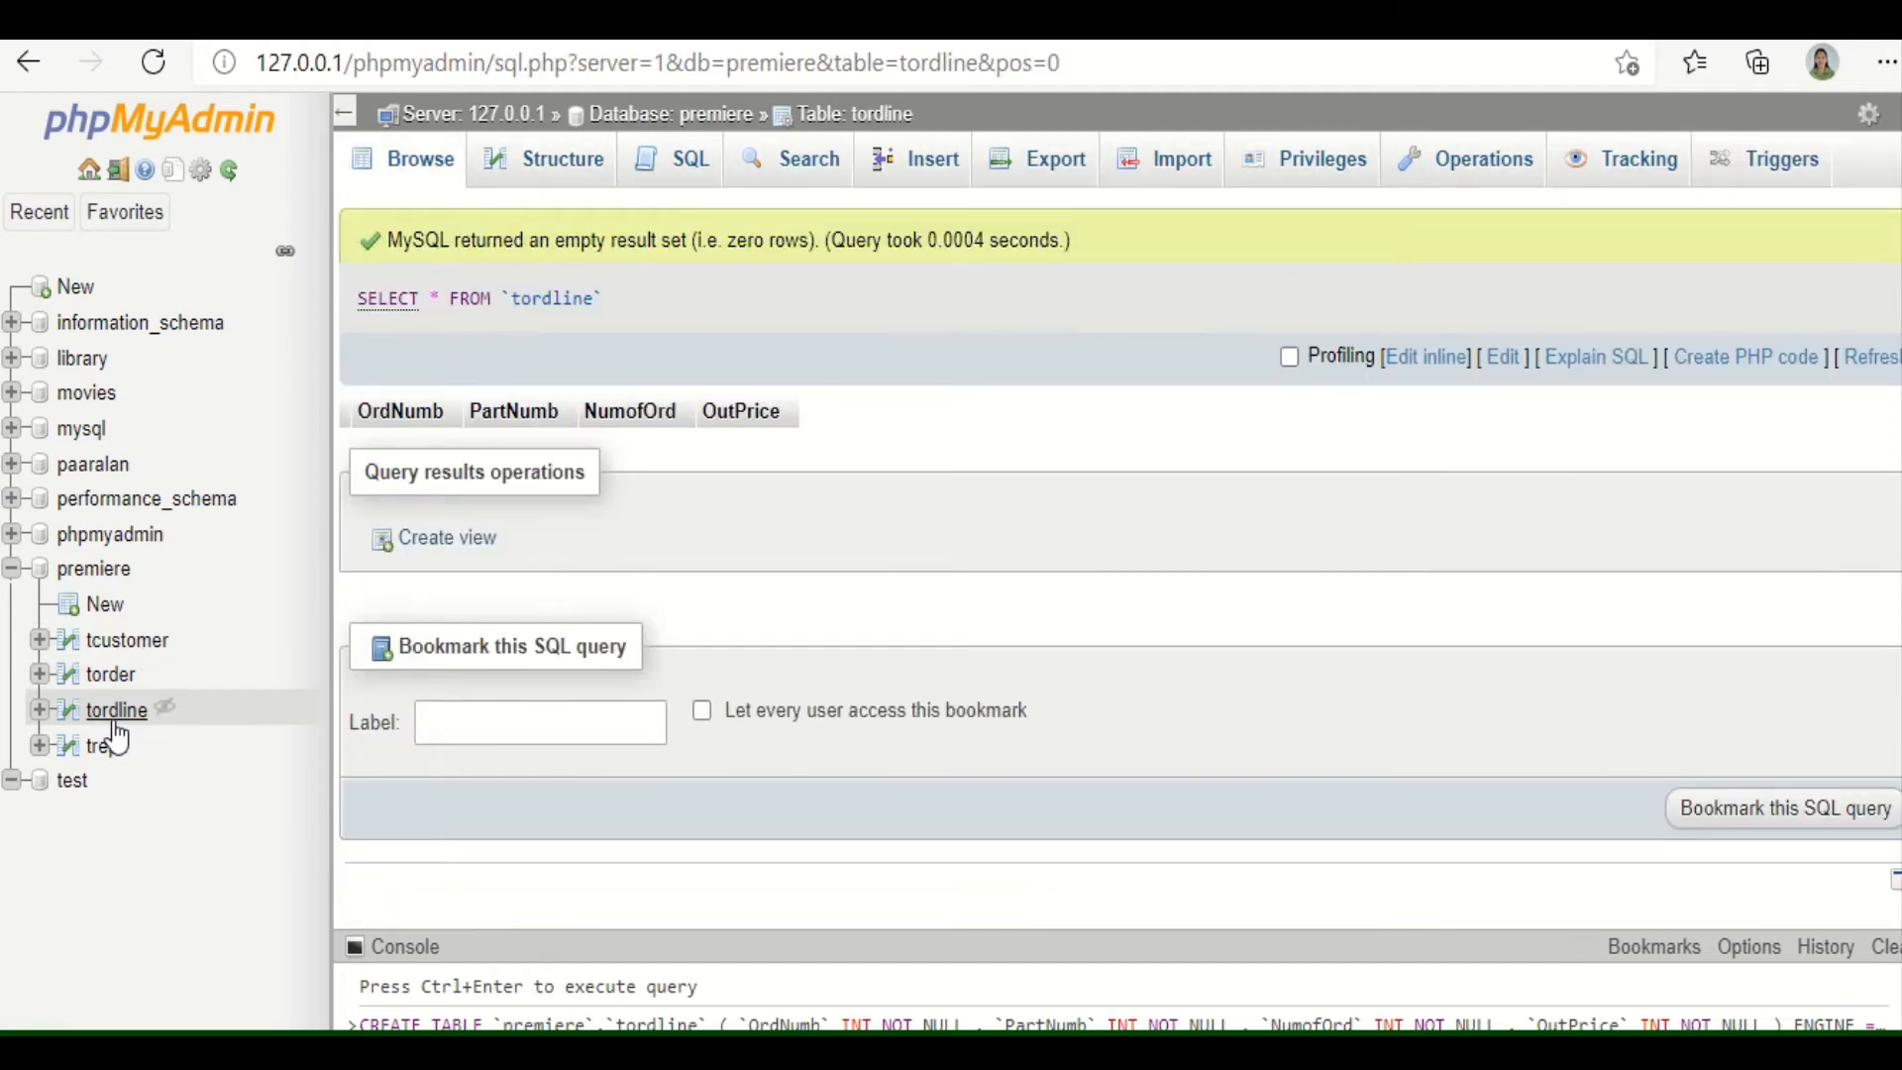
{"action": "left_click", "coordinate": [556, 173]}
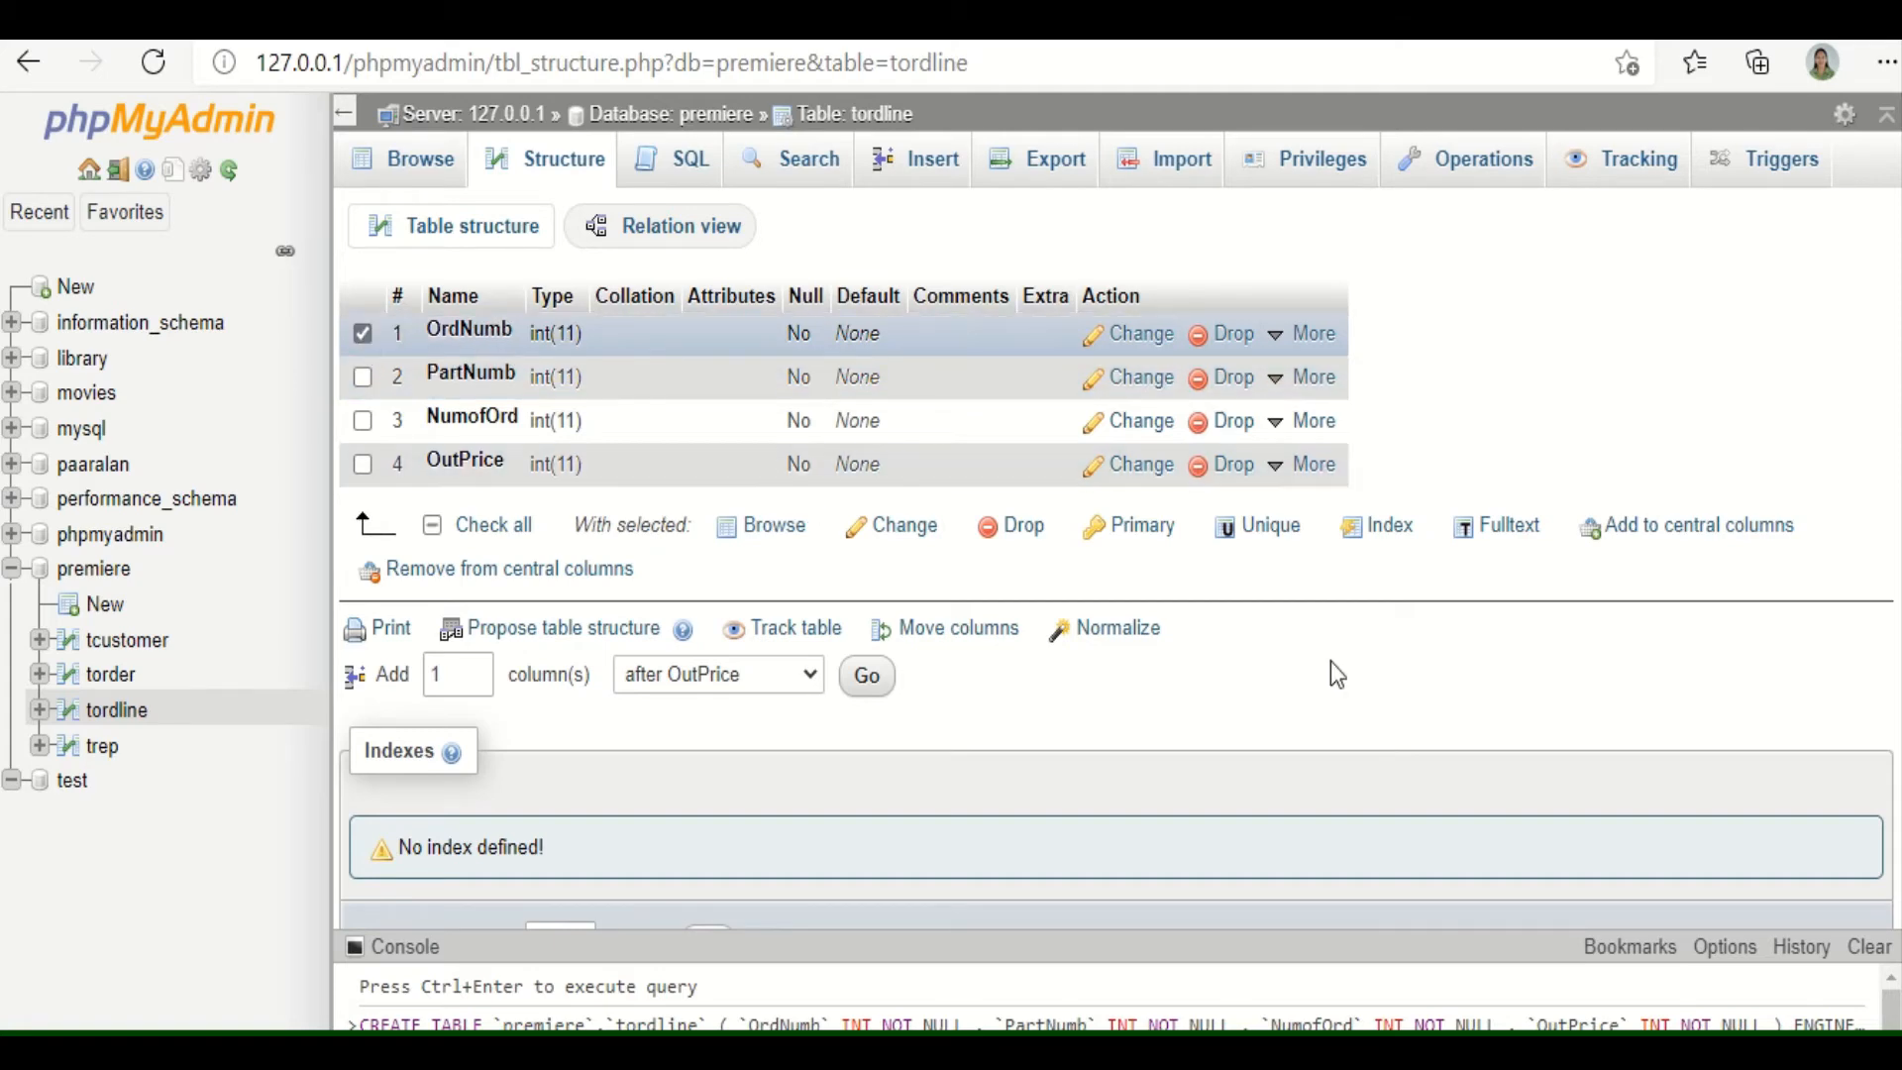
{"action": "left_click", "coordinate": [1382, 540]}
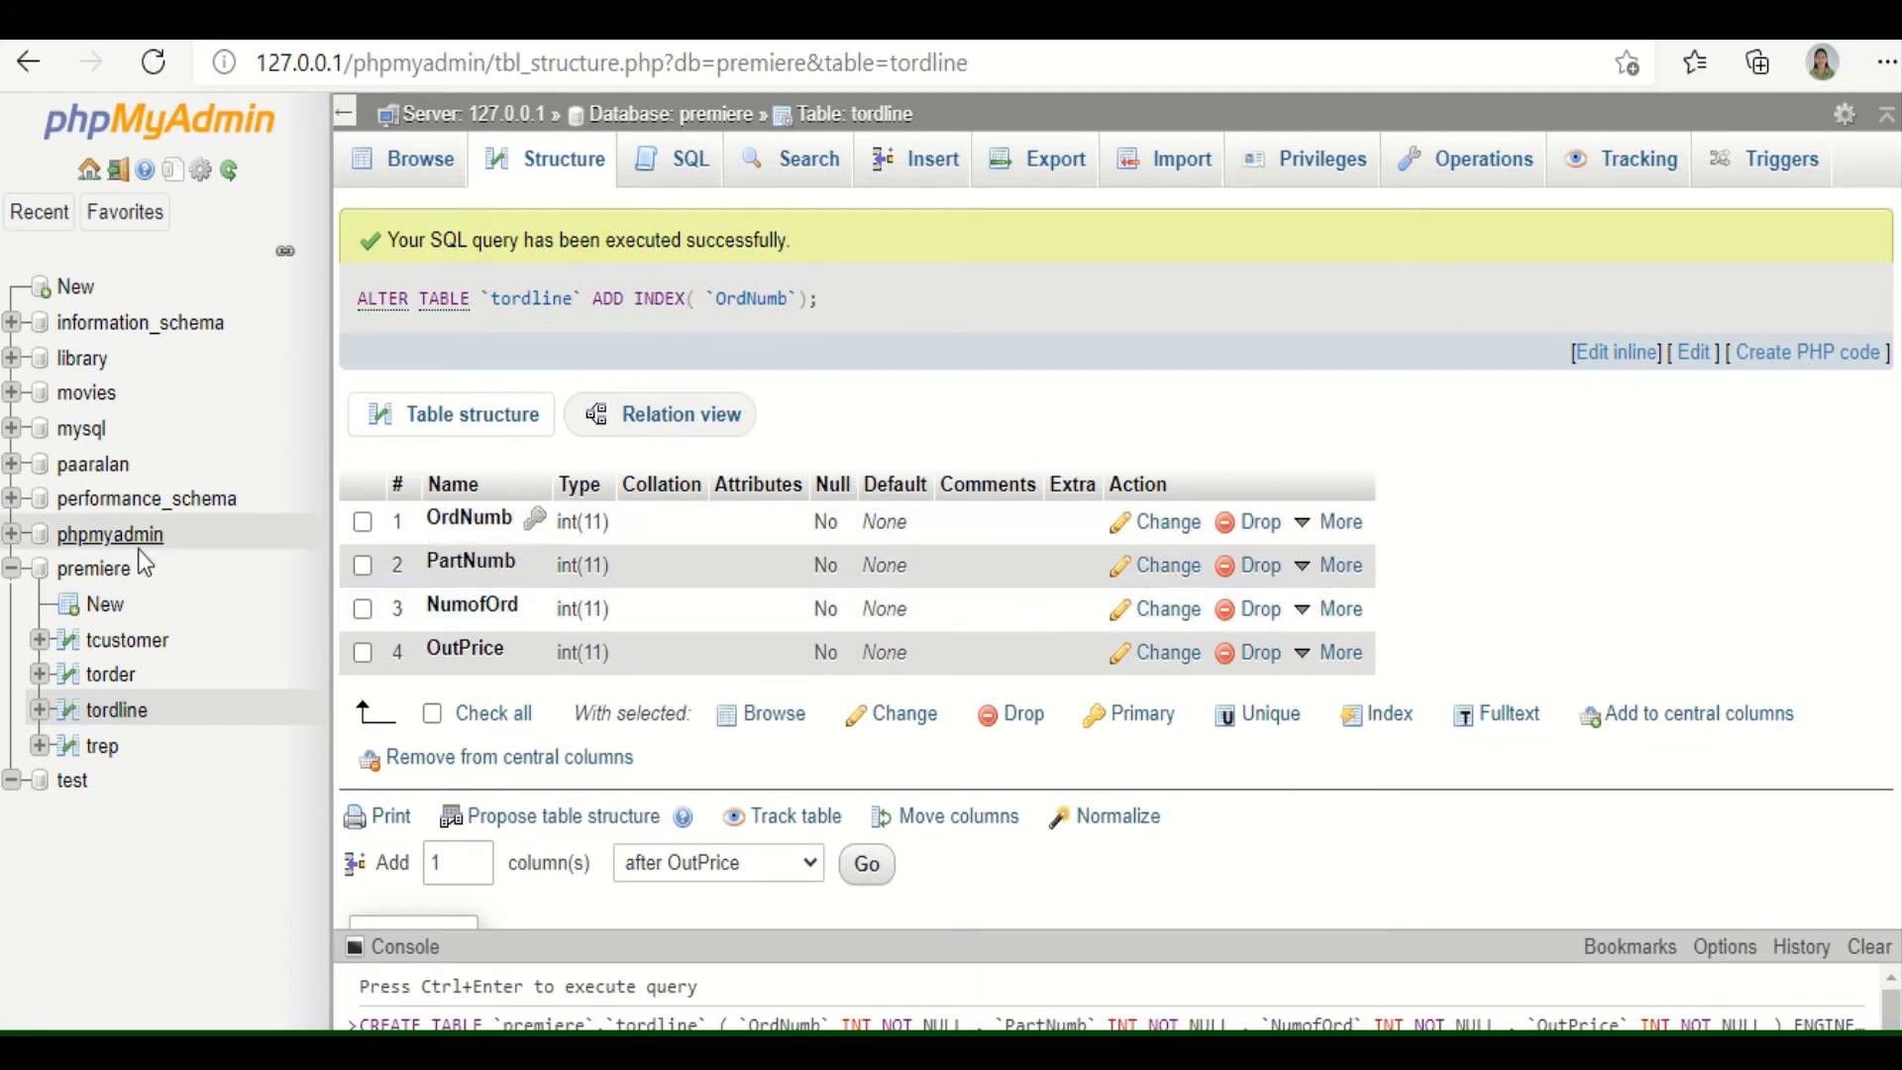
Open the premiere database in the Designer and arrange torder above tcustomer and tordline below trep without overlaps
{"action": "left_click", "coordinate": [117, 583]}
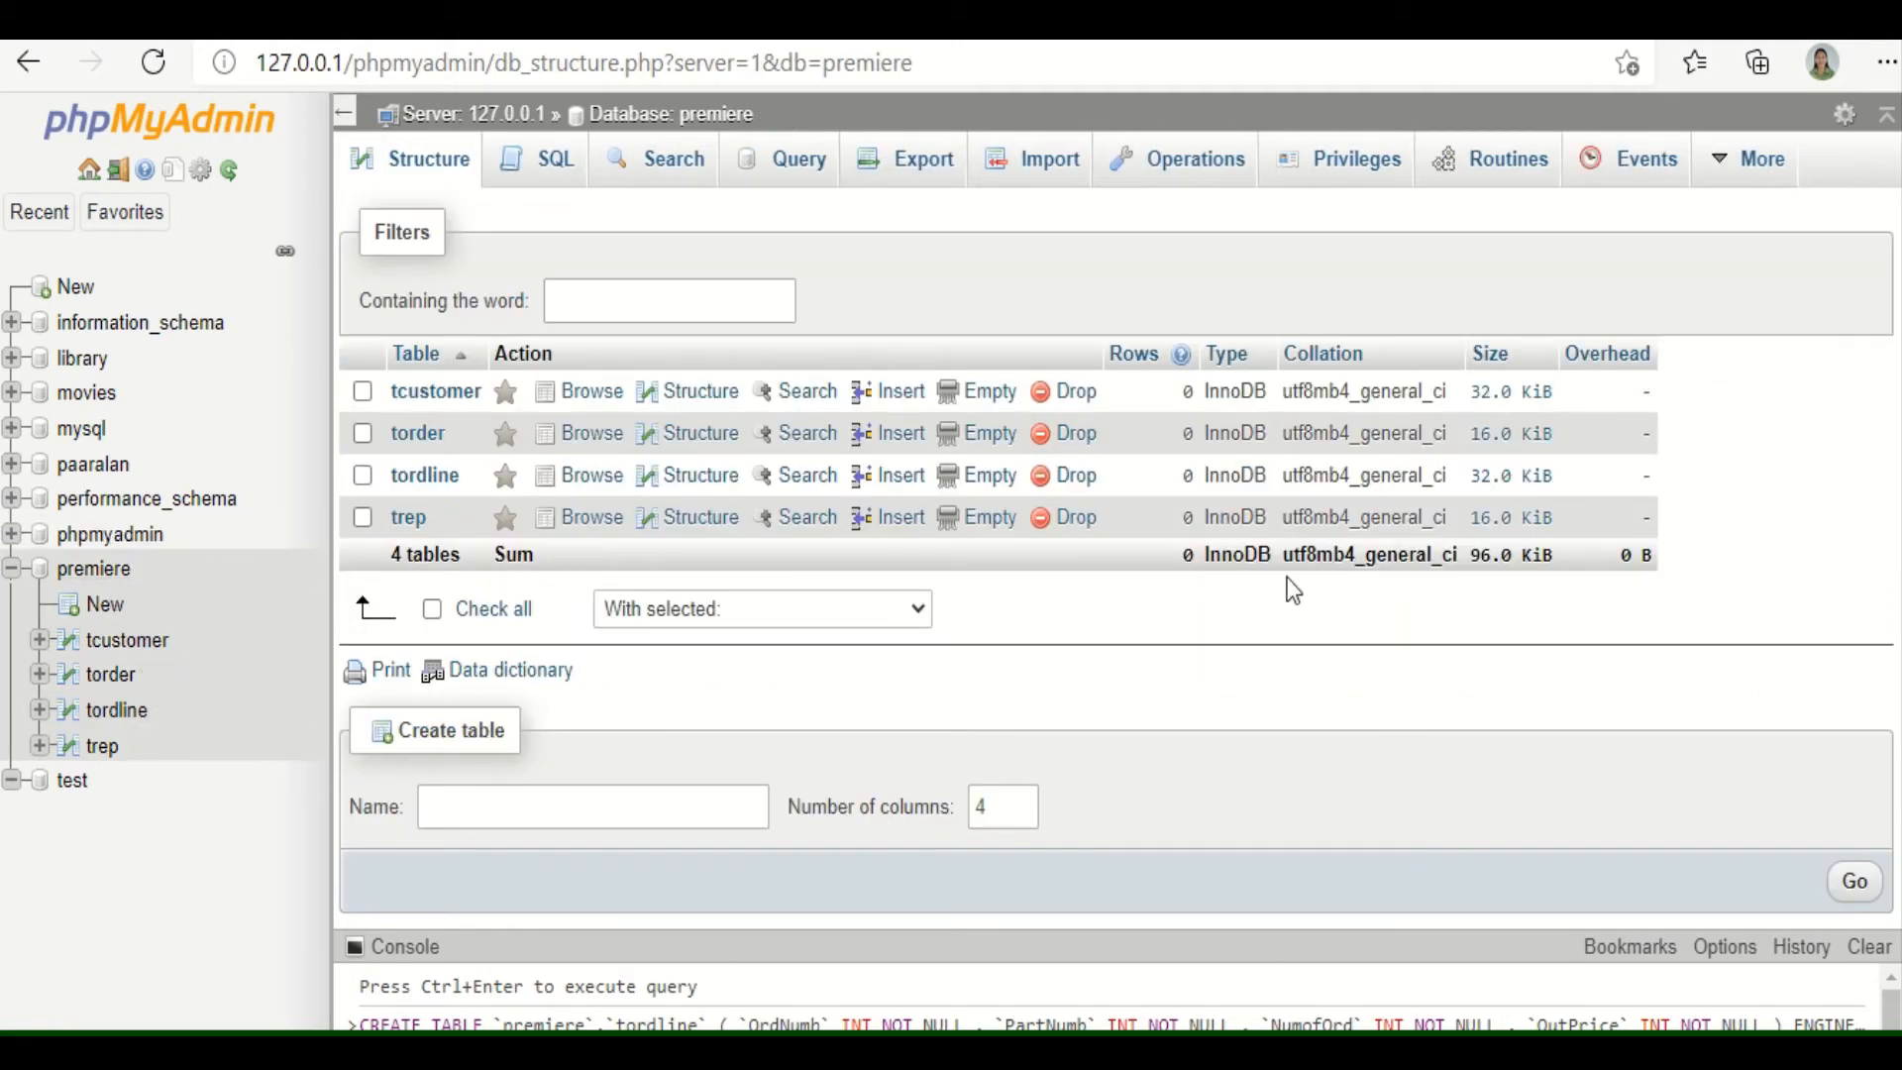
{"action": "mouse_move", "coordinate": [1751, 190]}
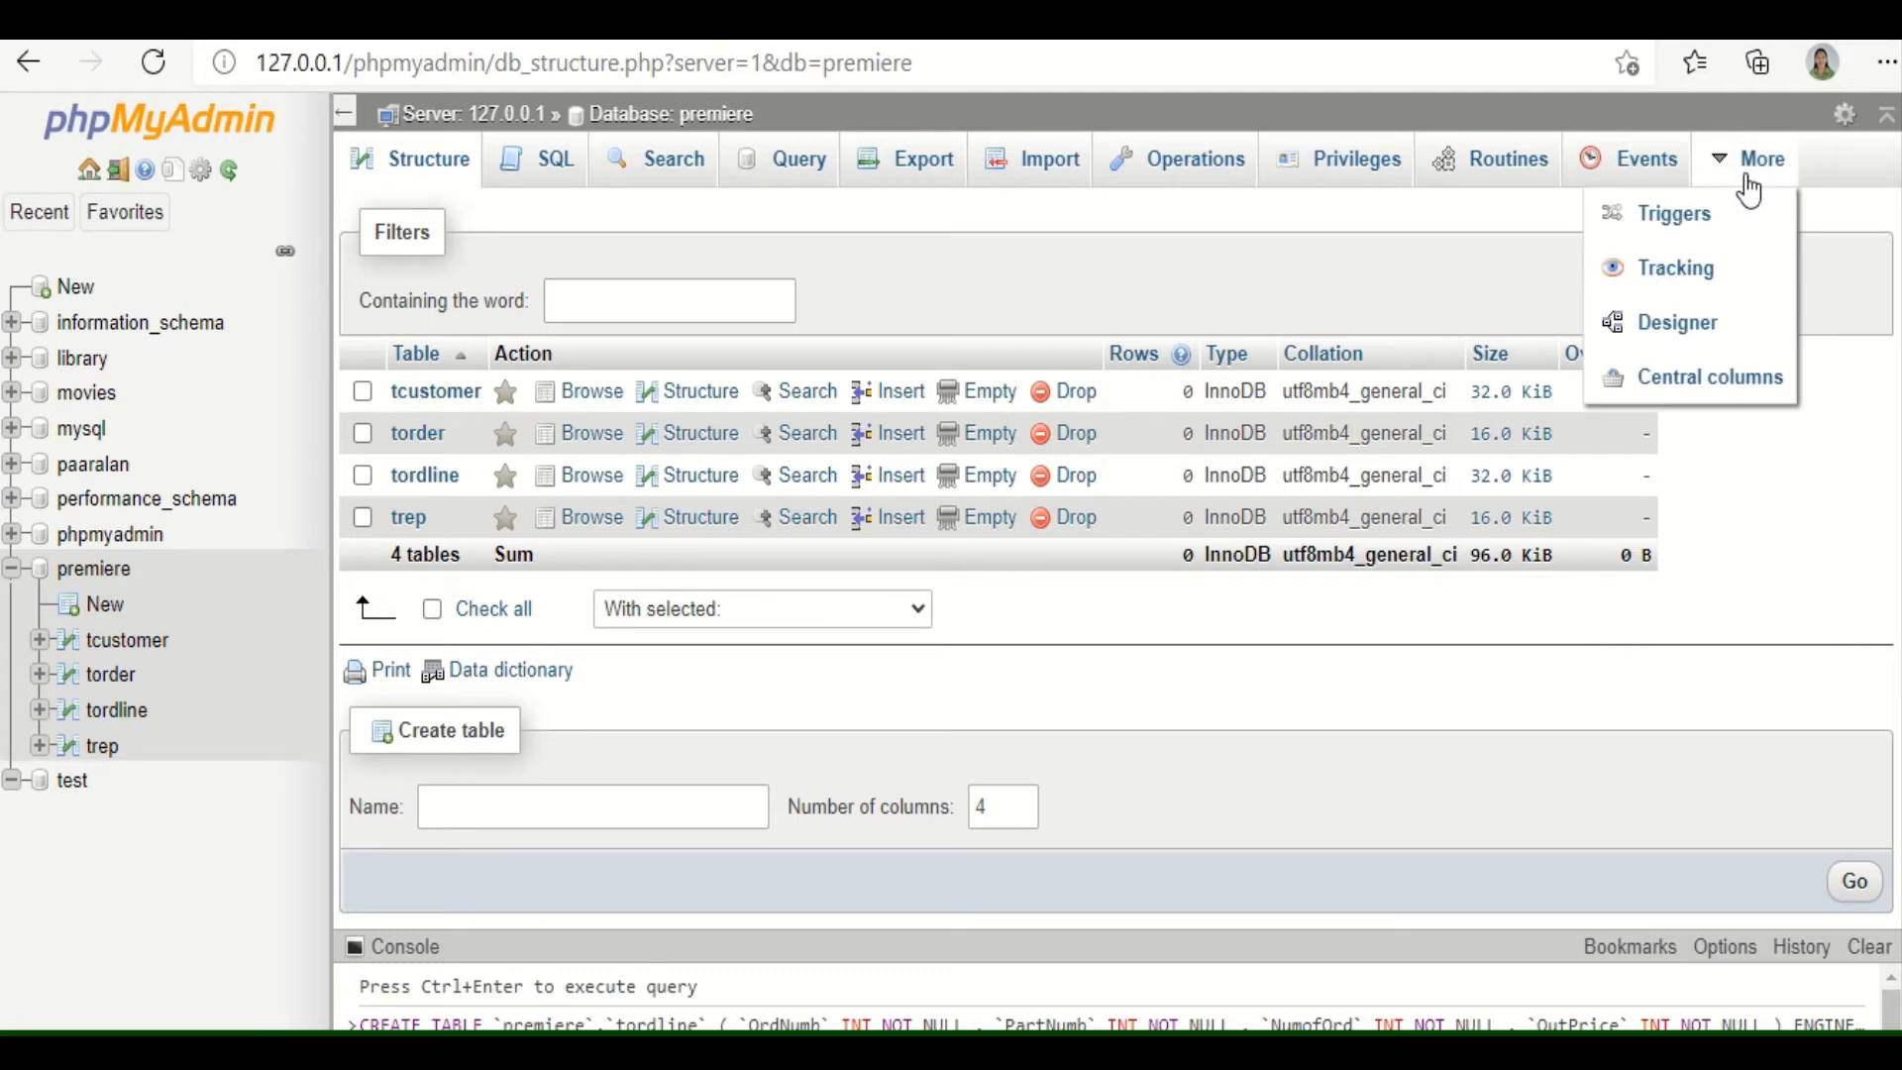
{"action": "left_click", "coordinate": [1708, 339]}
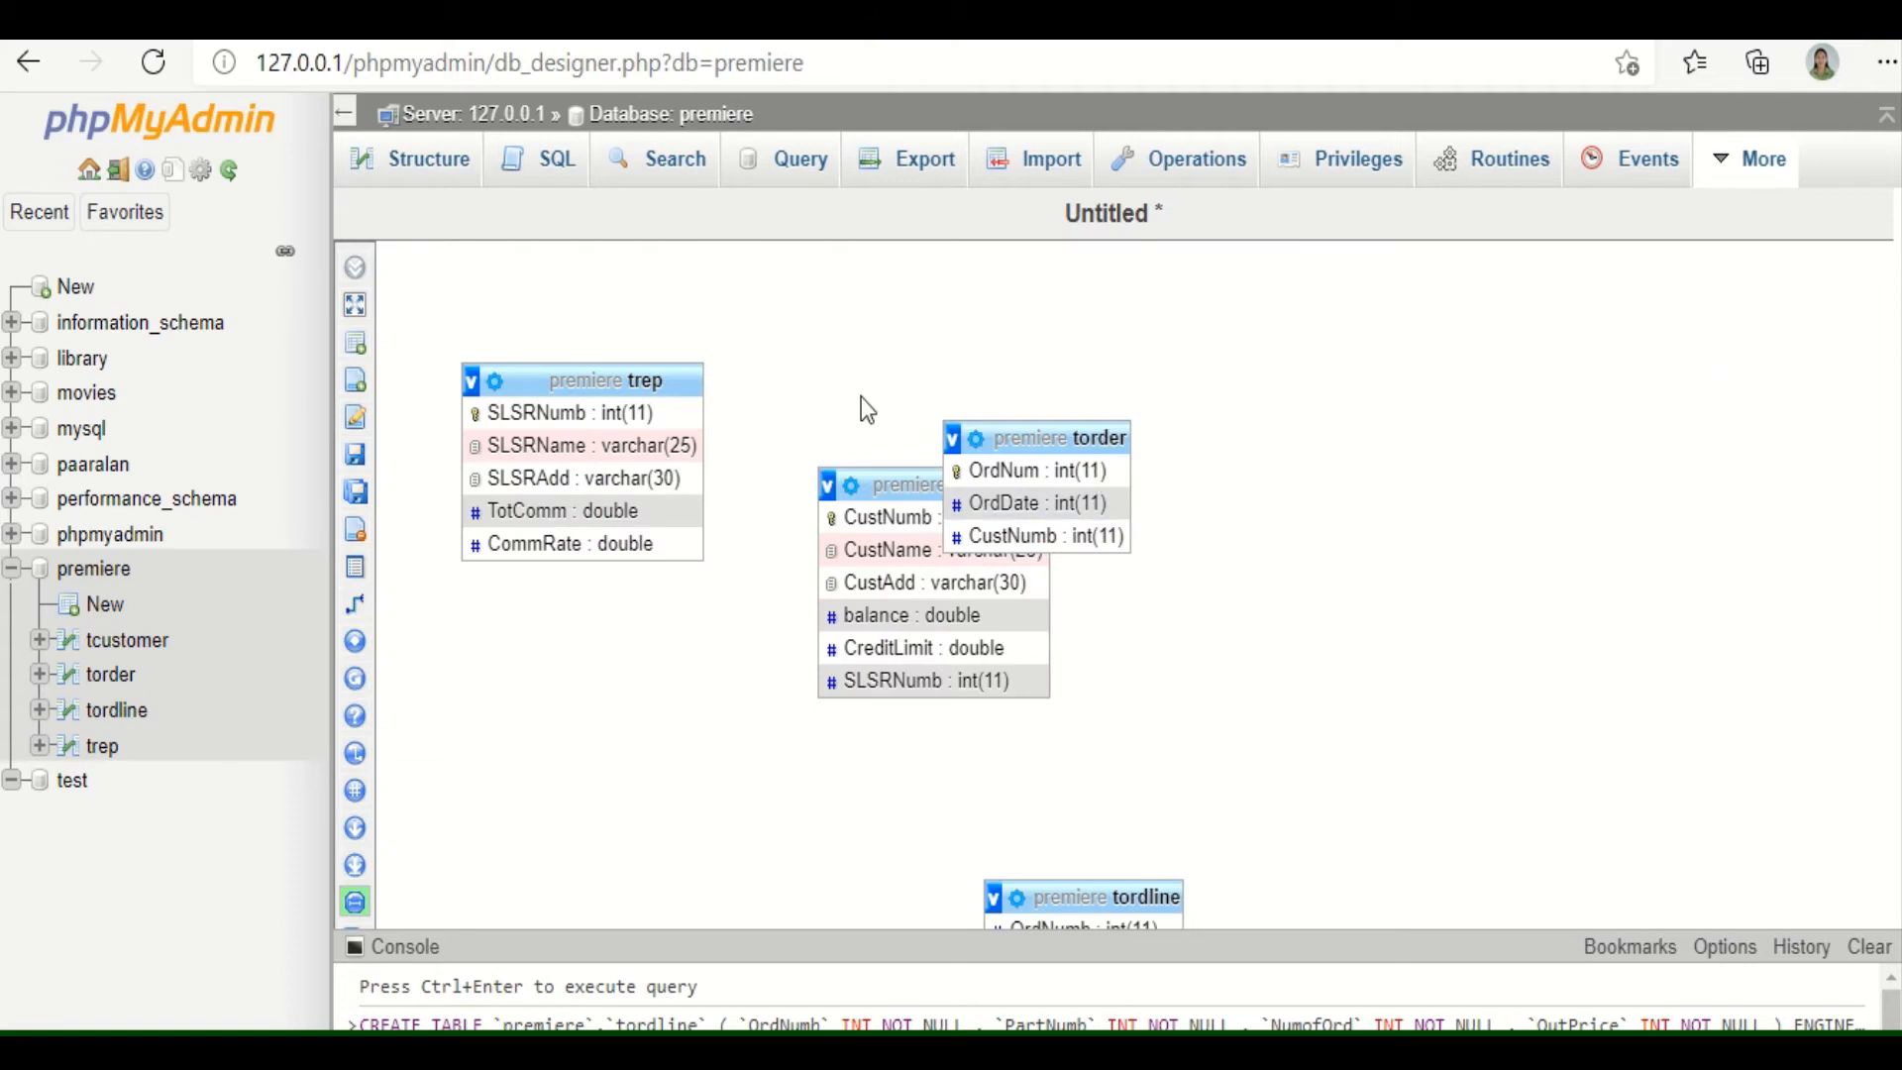
{"action": "left_click_drag", "start_coordinate": [1040, 436], "coordinate": [1231, 295]}
{"action": "left_click_drag", "start_coordinate": [1157, 895], "coordinate": [1210, 812]}
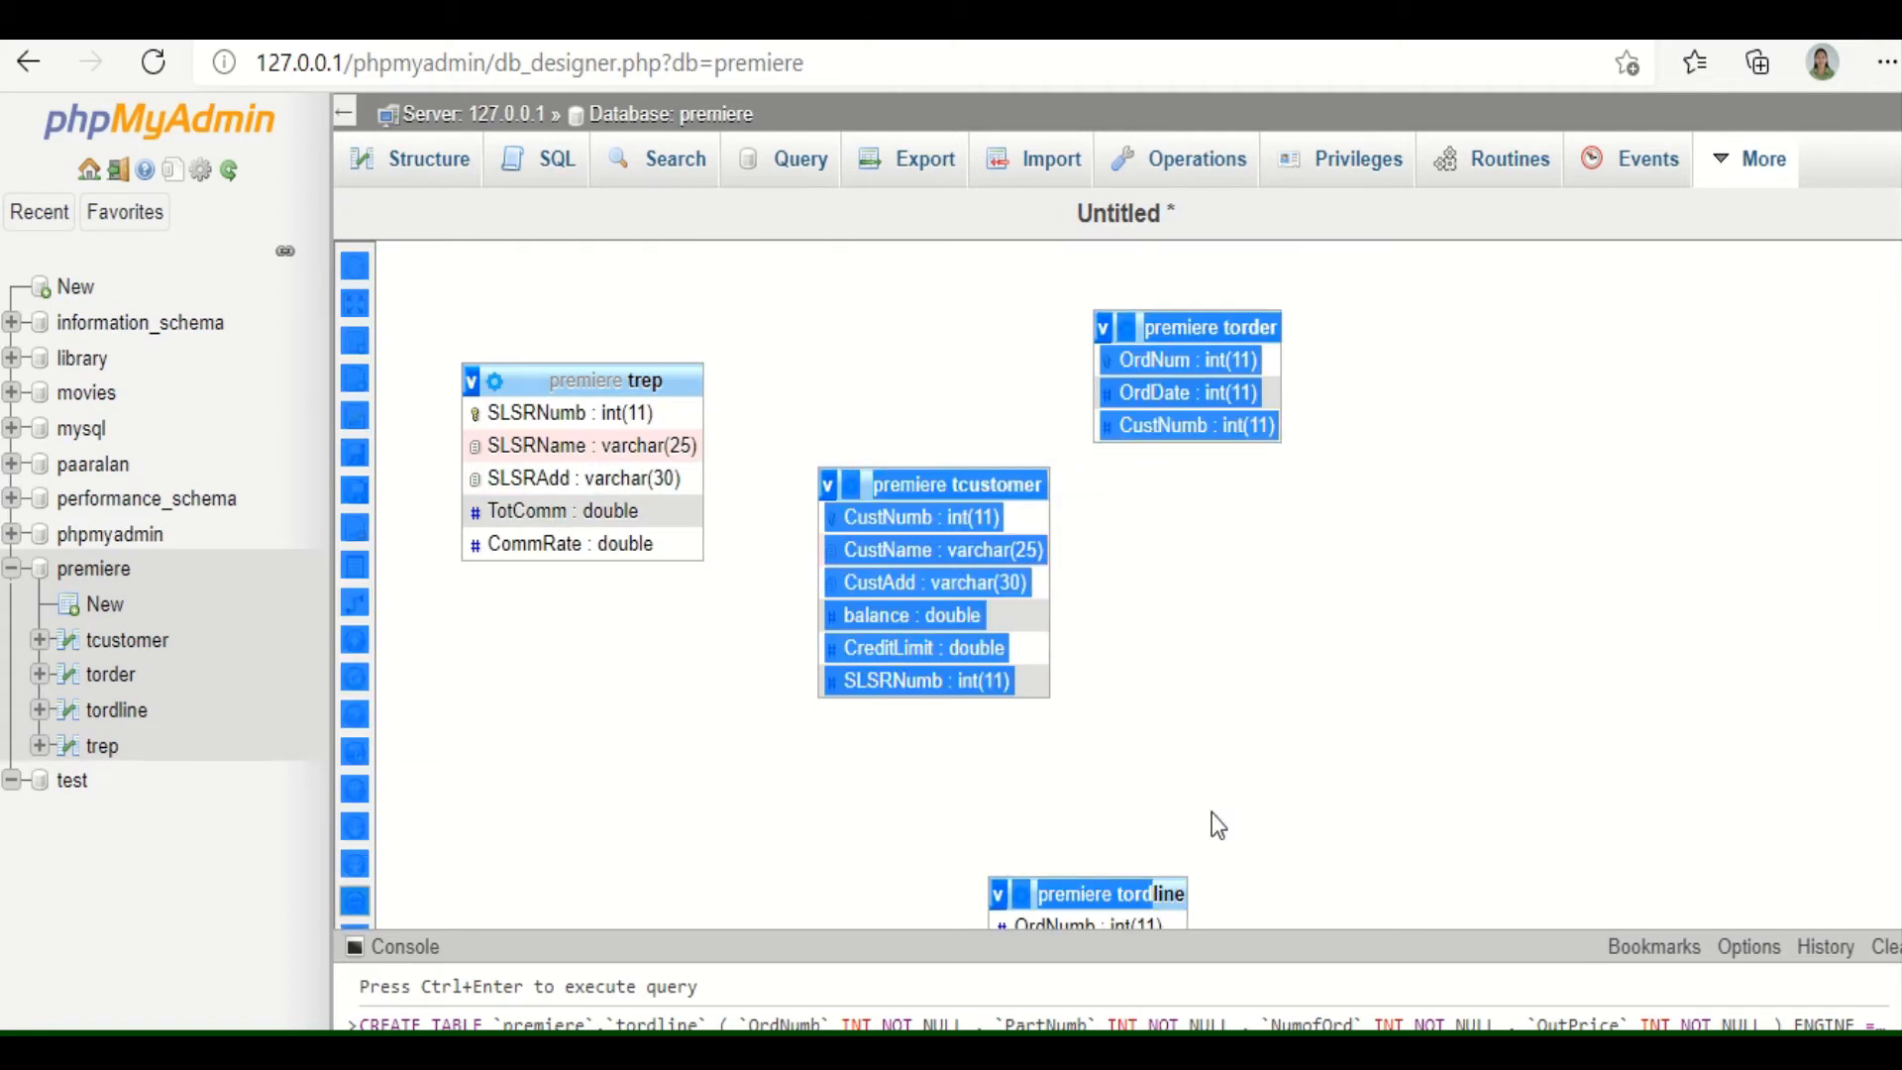
{"action": "left_click_drag", "start_coordinate": [1152, 890], "coordinate": [1207, 758]}
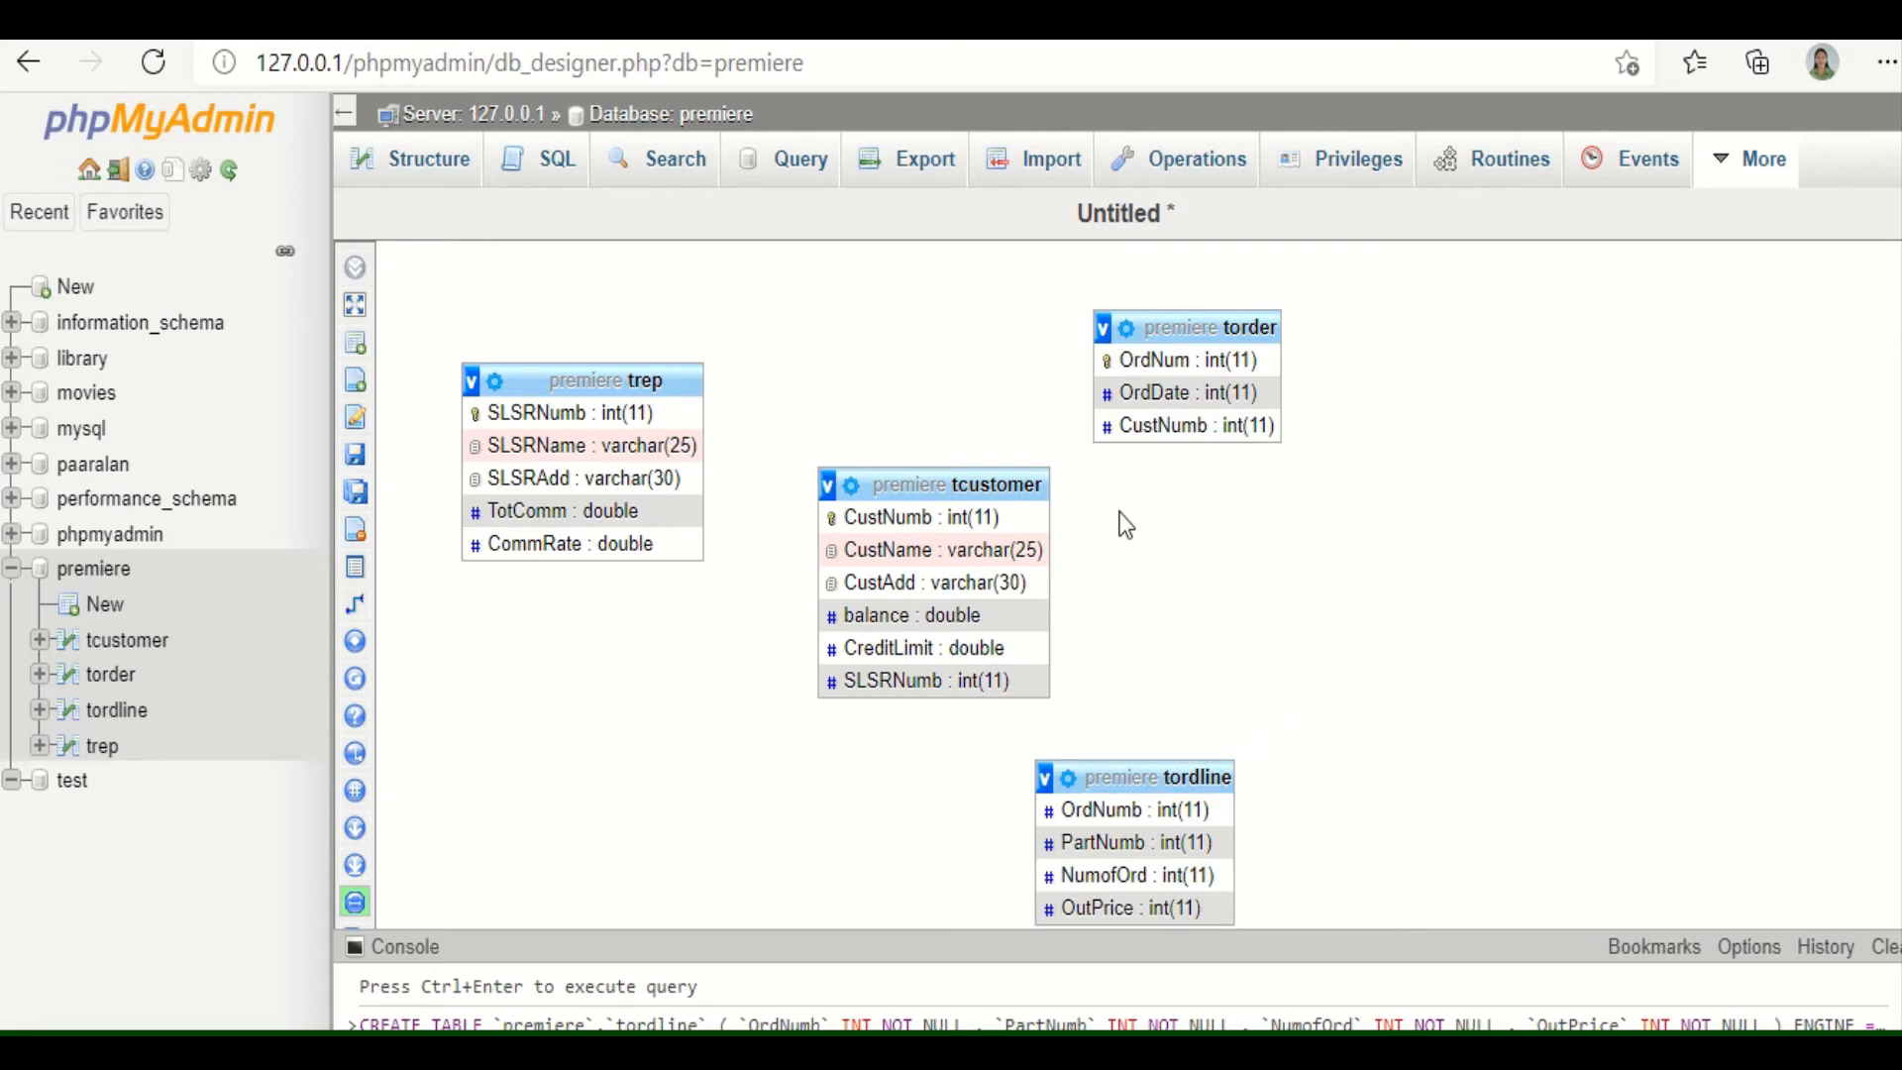
{"action": "left_click_drag", "start_coordinate": [1140, 777], "coordinate": [610, 627]}
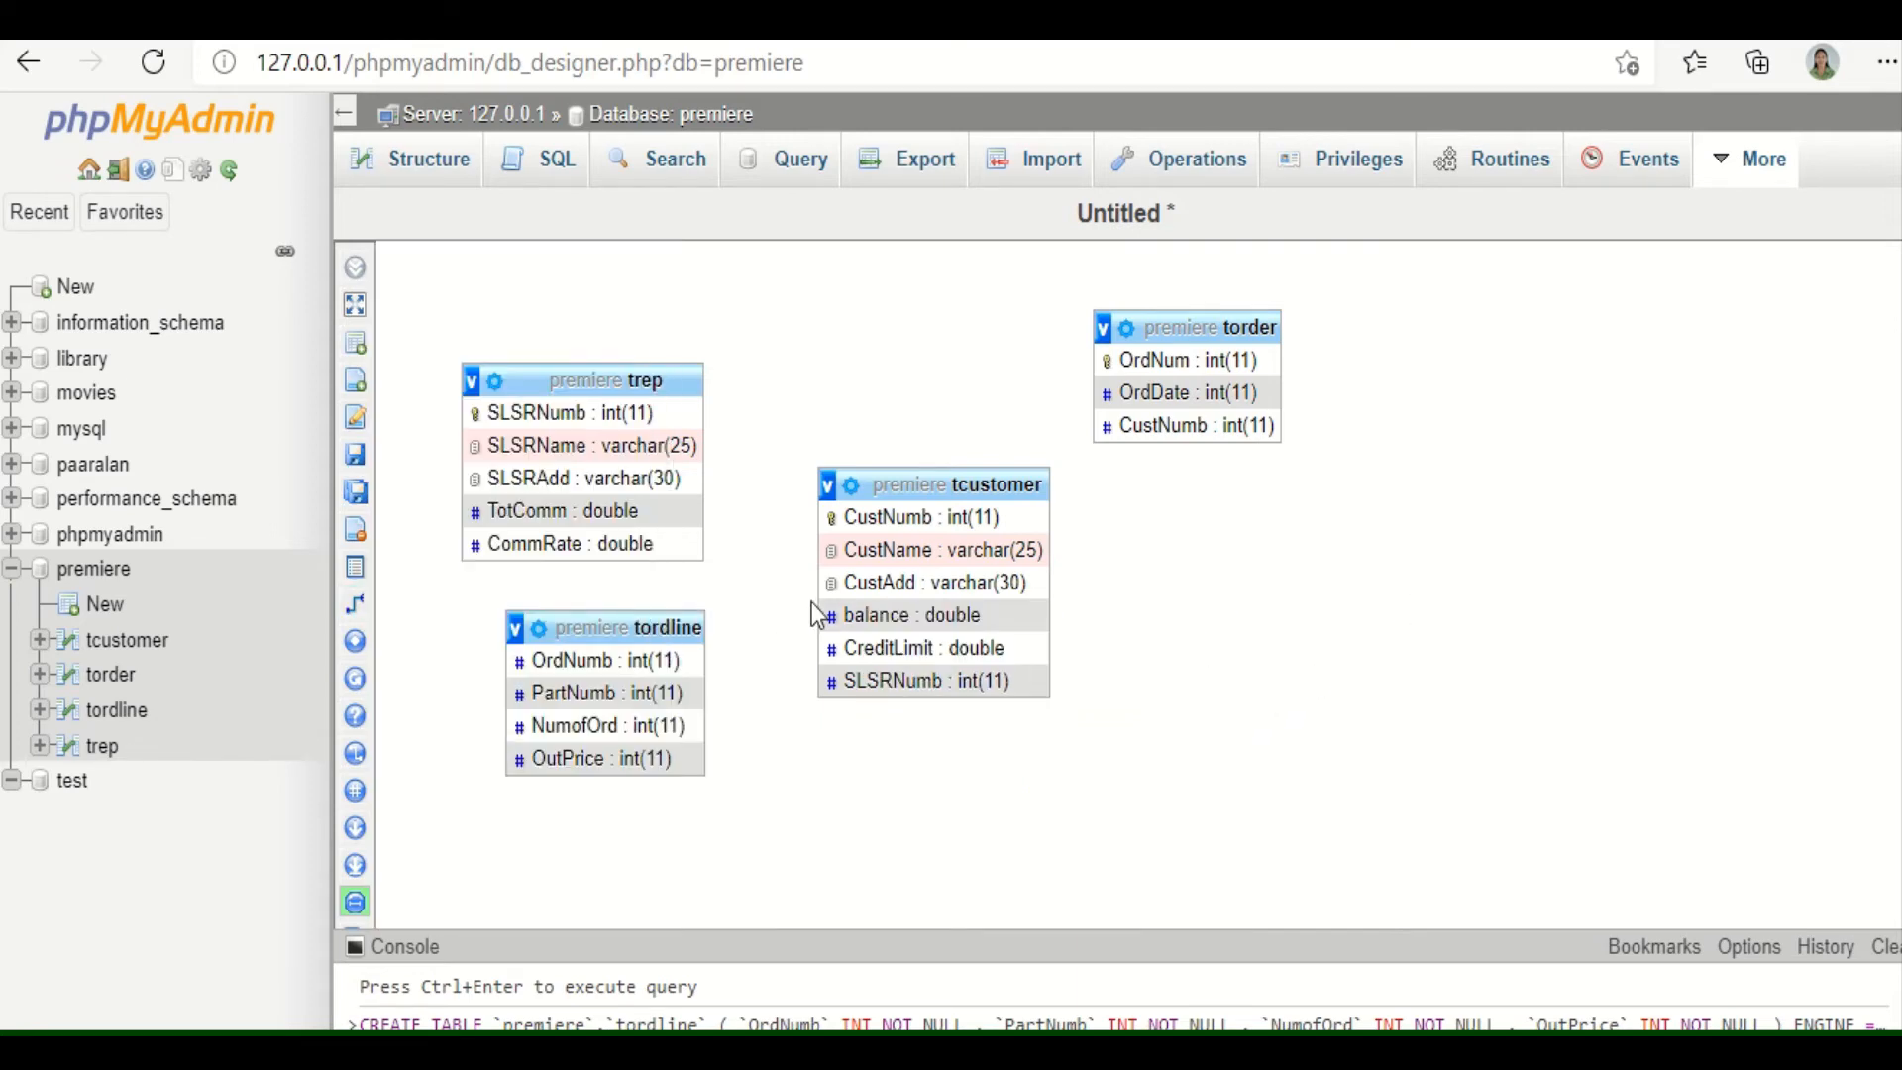
Create a foreign key relationship from OrdNum in torder to OrdNumb in tordline, leaving the on delete and on update options blank
{"action": "mouse_move", "coordinate": [366, 609]}
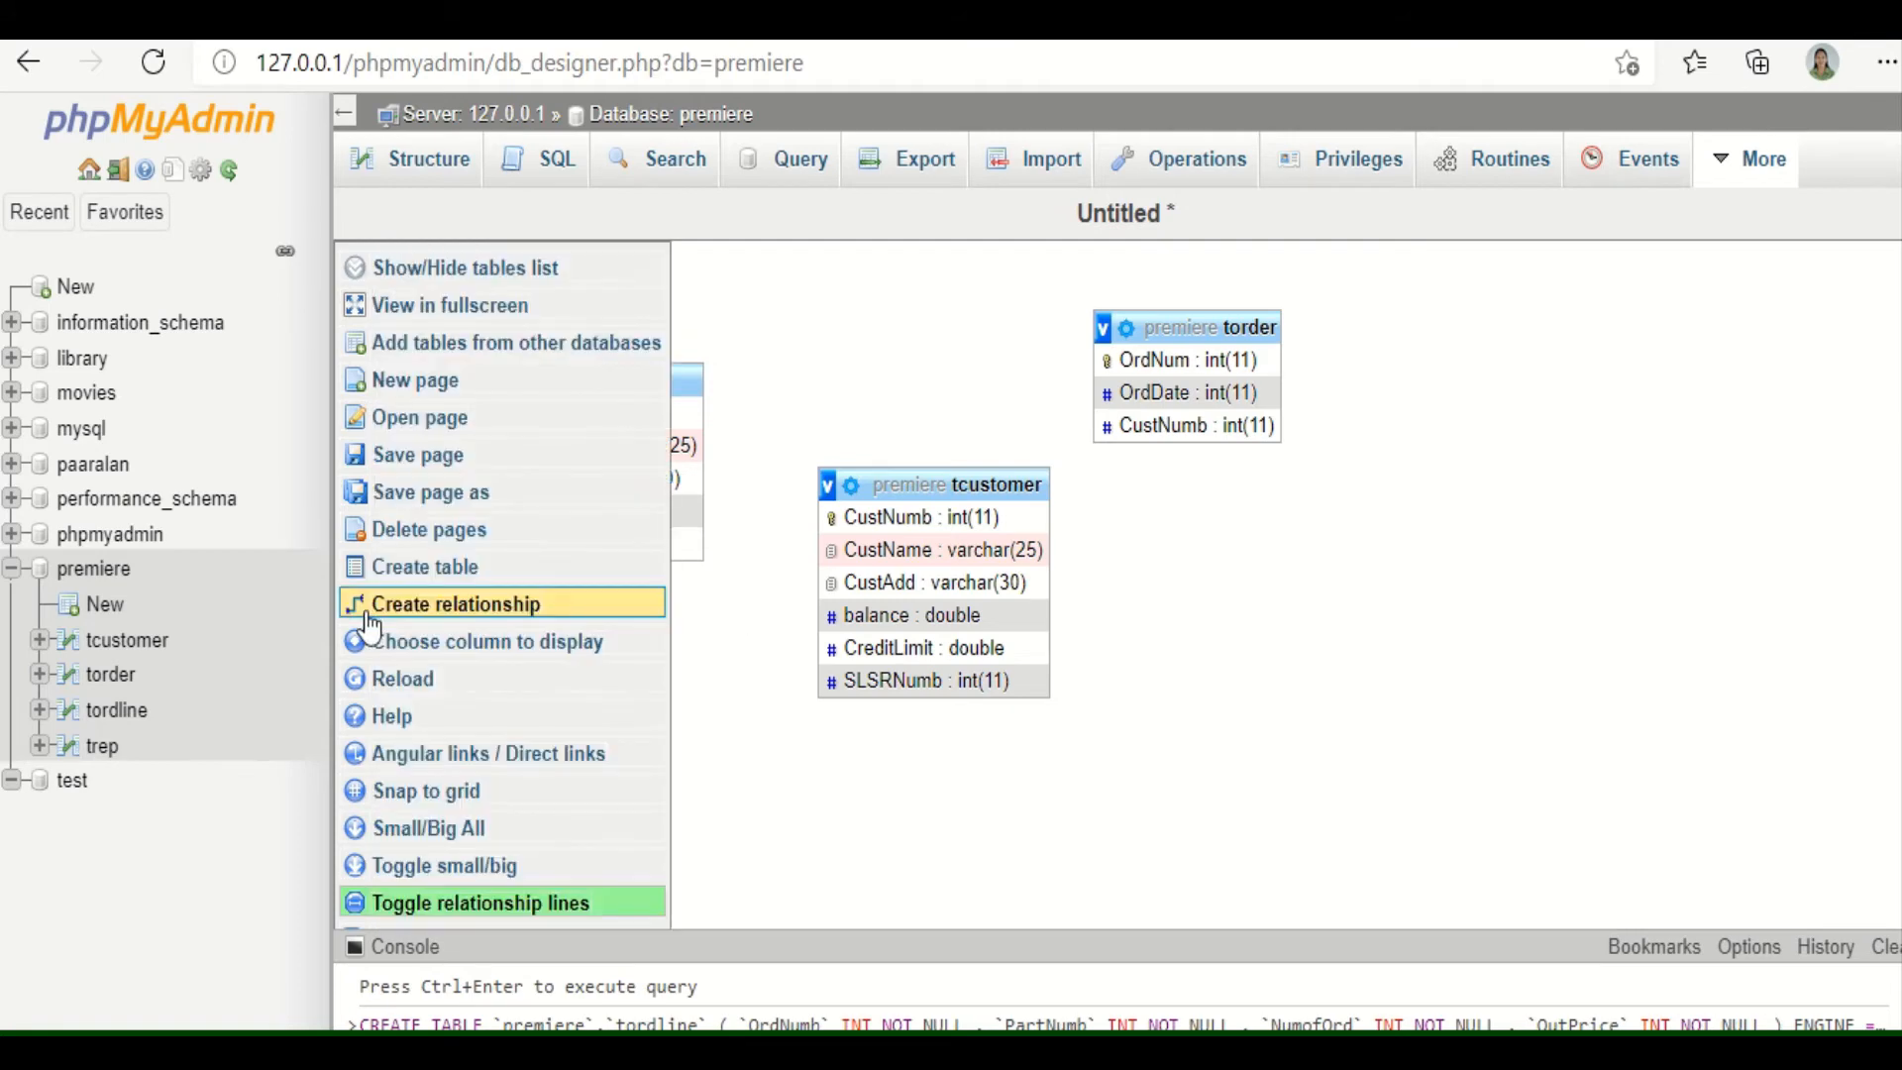
{"action": "left_click", "coordinate": [488, 611]}
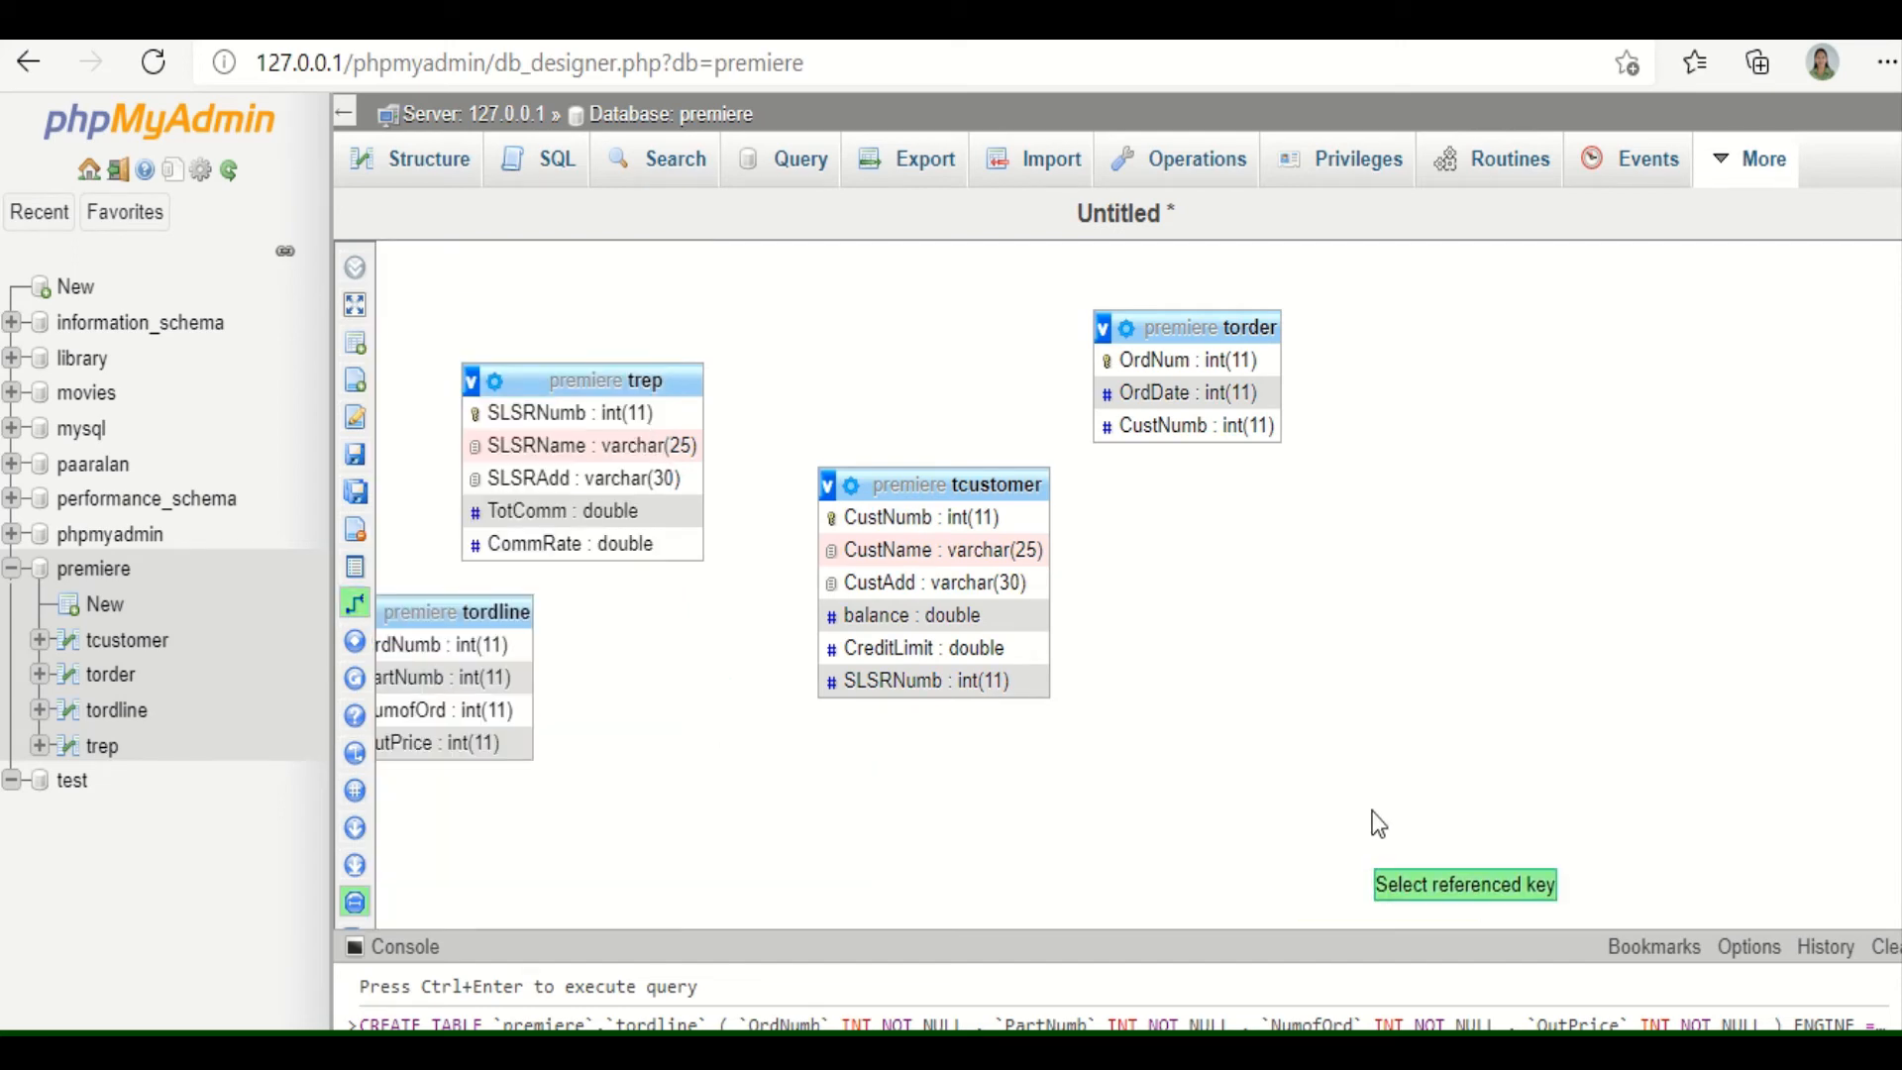
{"action": "left_click", "coordinate": [1173, 360]}
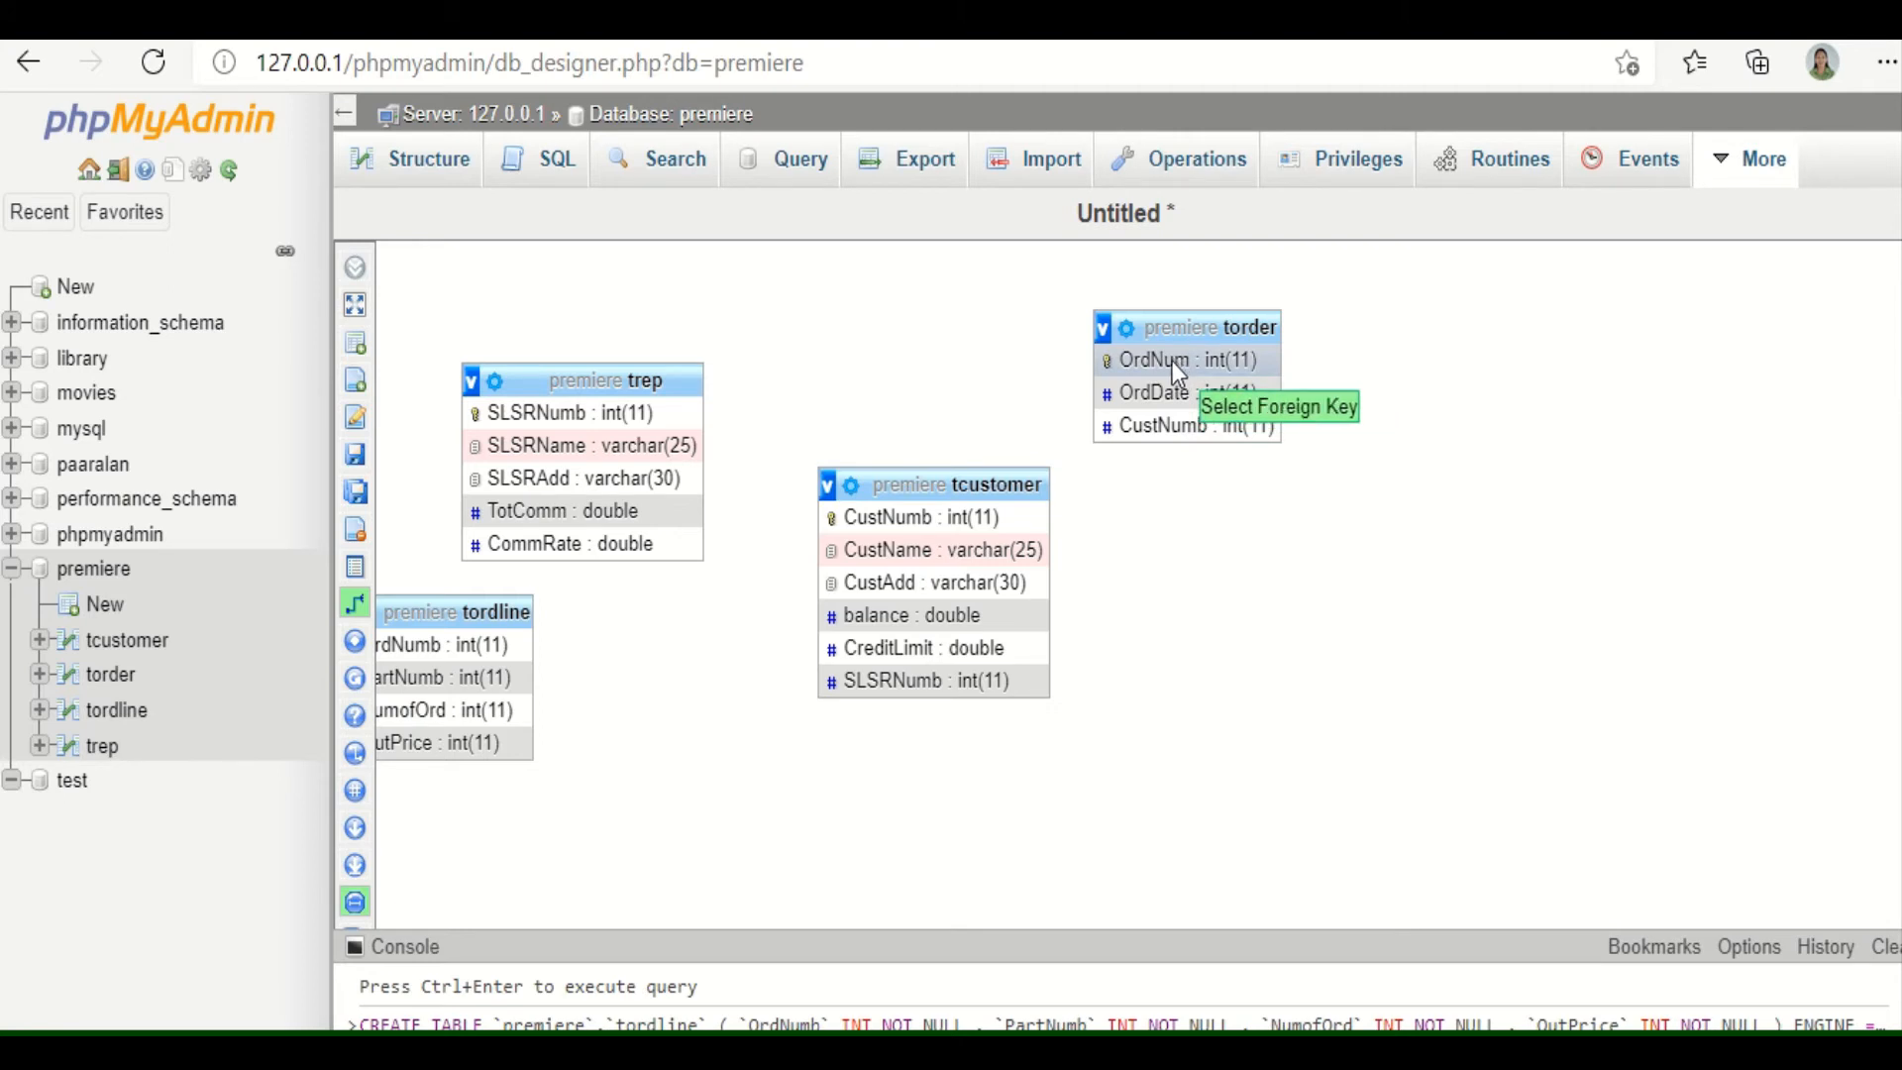
{"action": "left_click", "coordinate": [414, 651]}
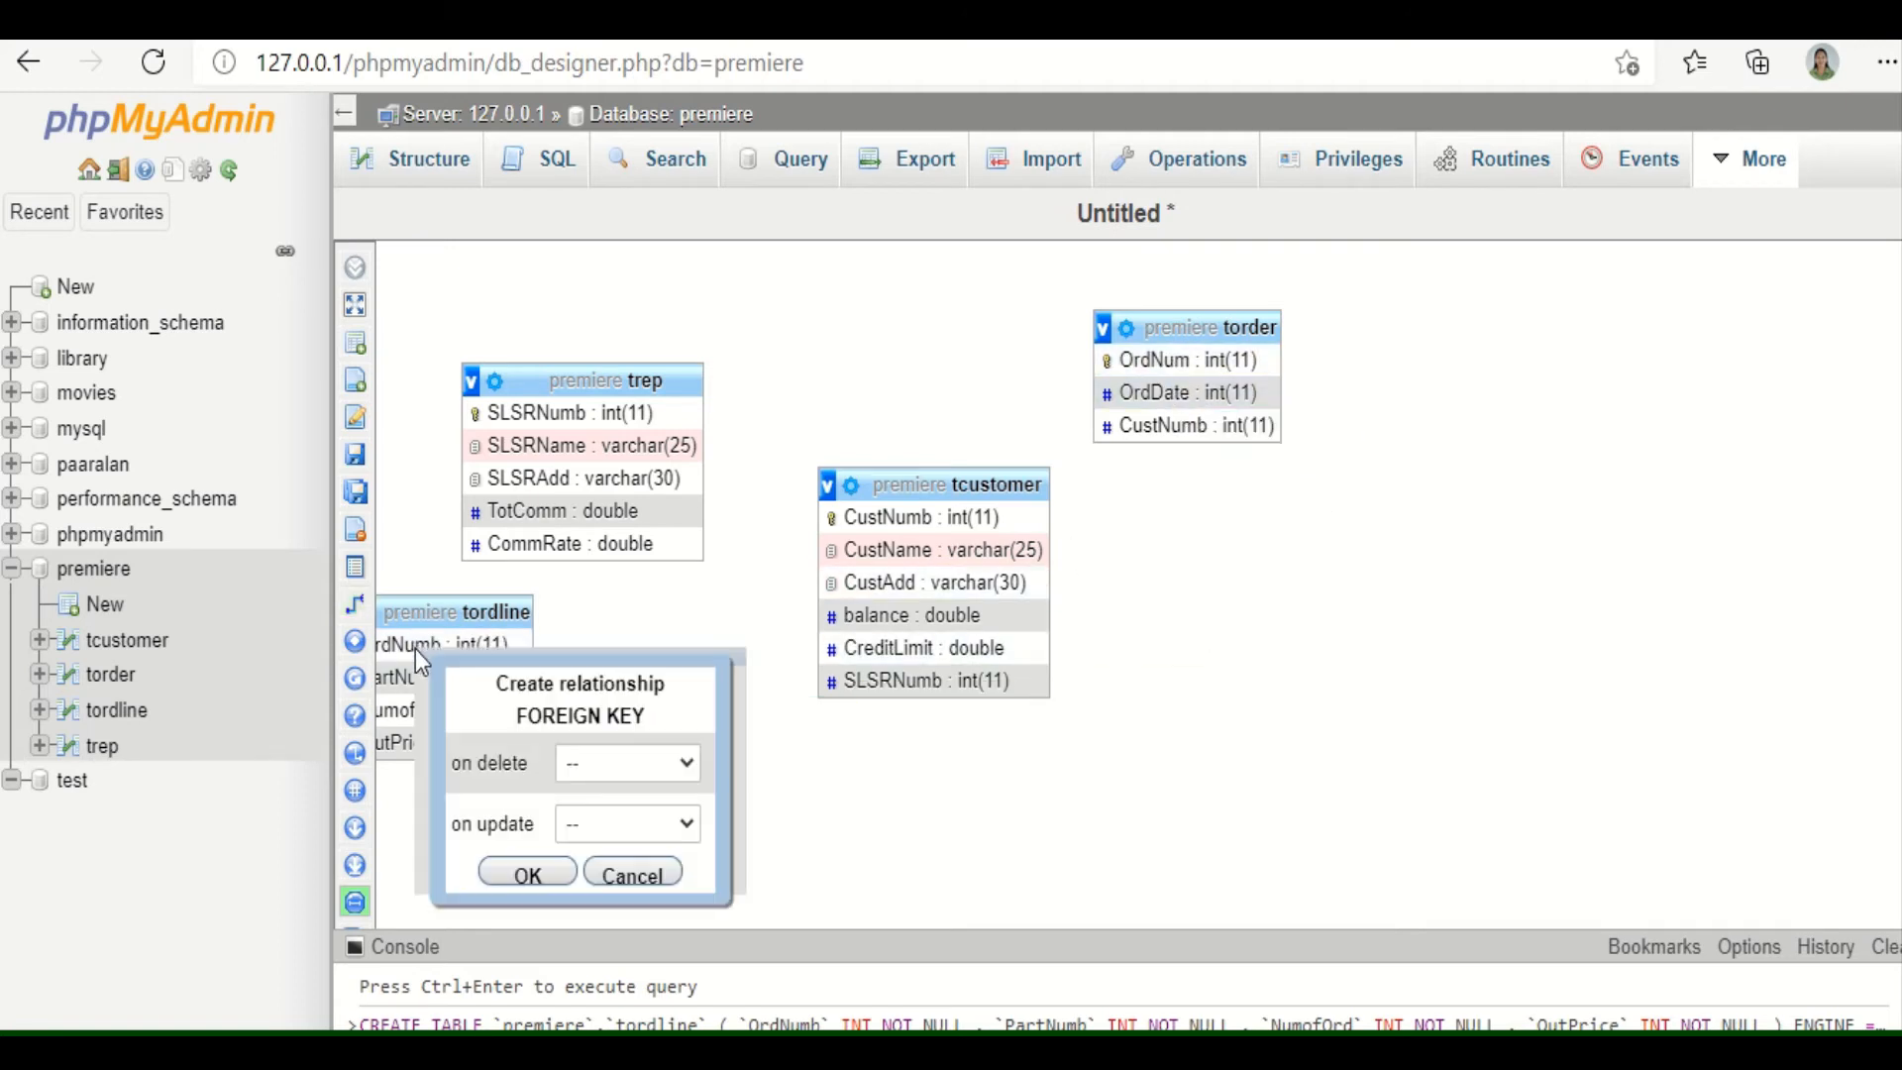
{"action": "left_click", "coordinate": [544, 870]}
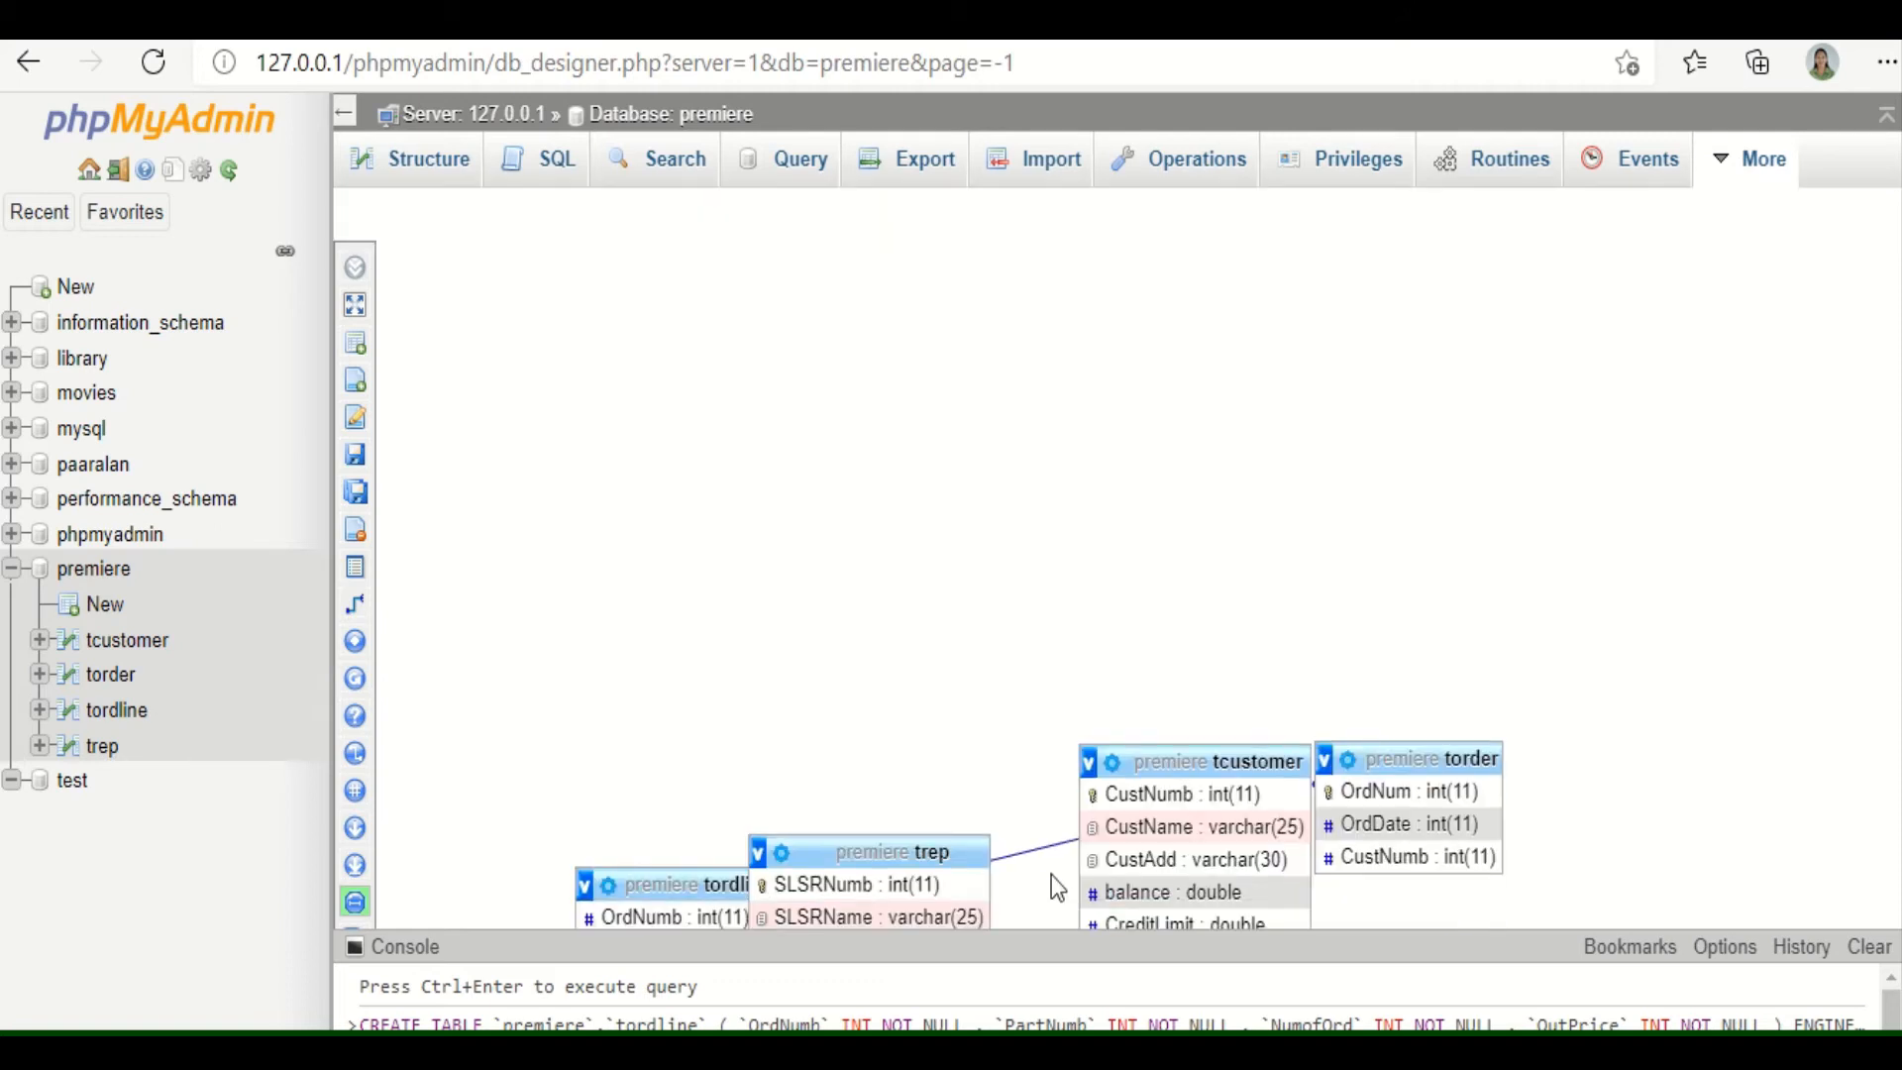
Move the trep and tcustomer tables in the diagram clear of the link between tordline and torder
{"action": "scroll", "coordinate": [787, 717], "scroll_direction": "up", "scroll_amount": 2}
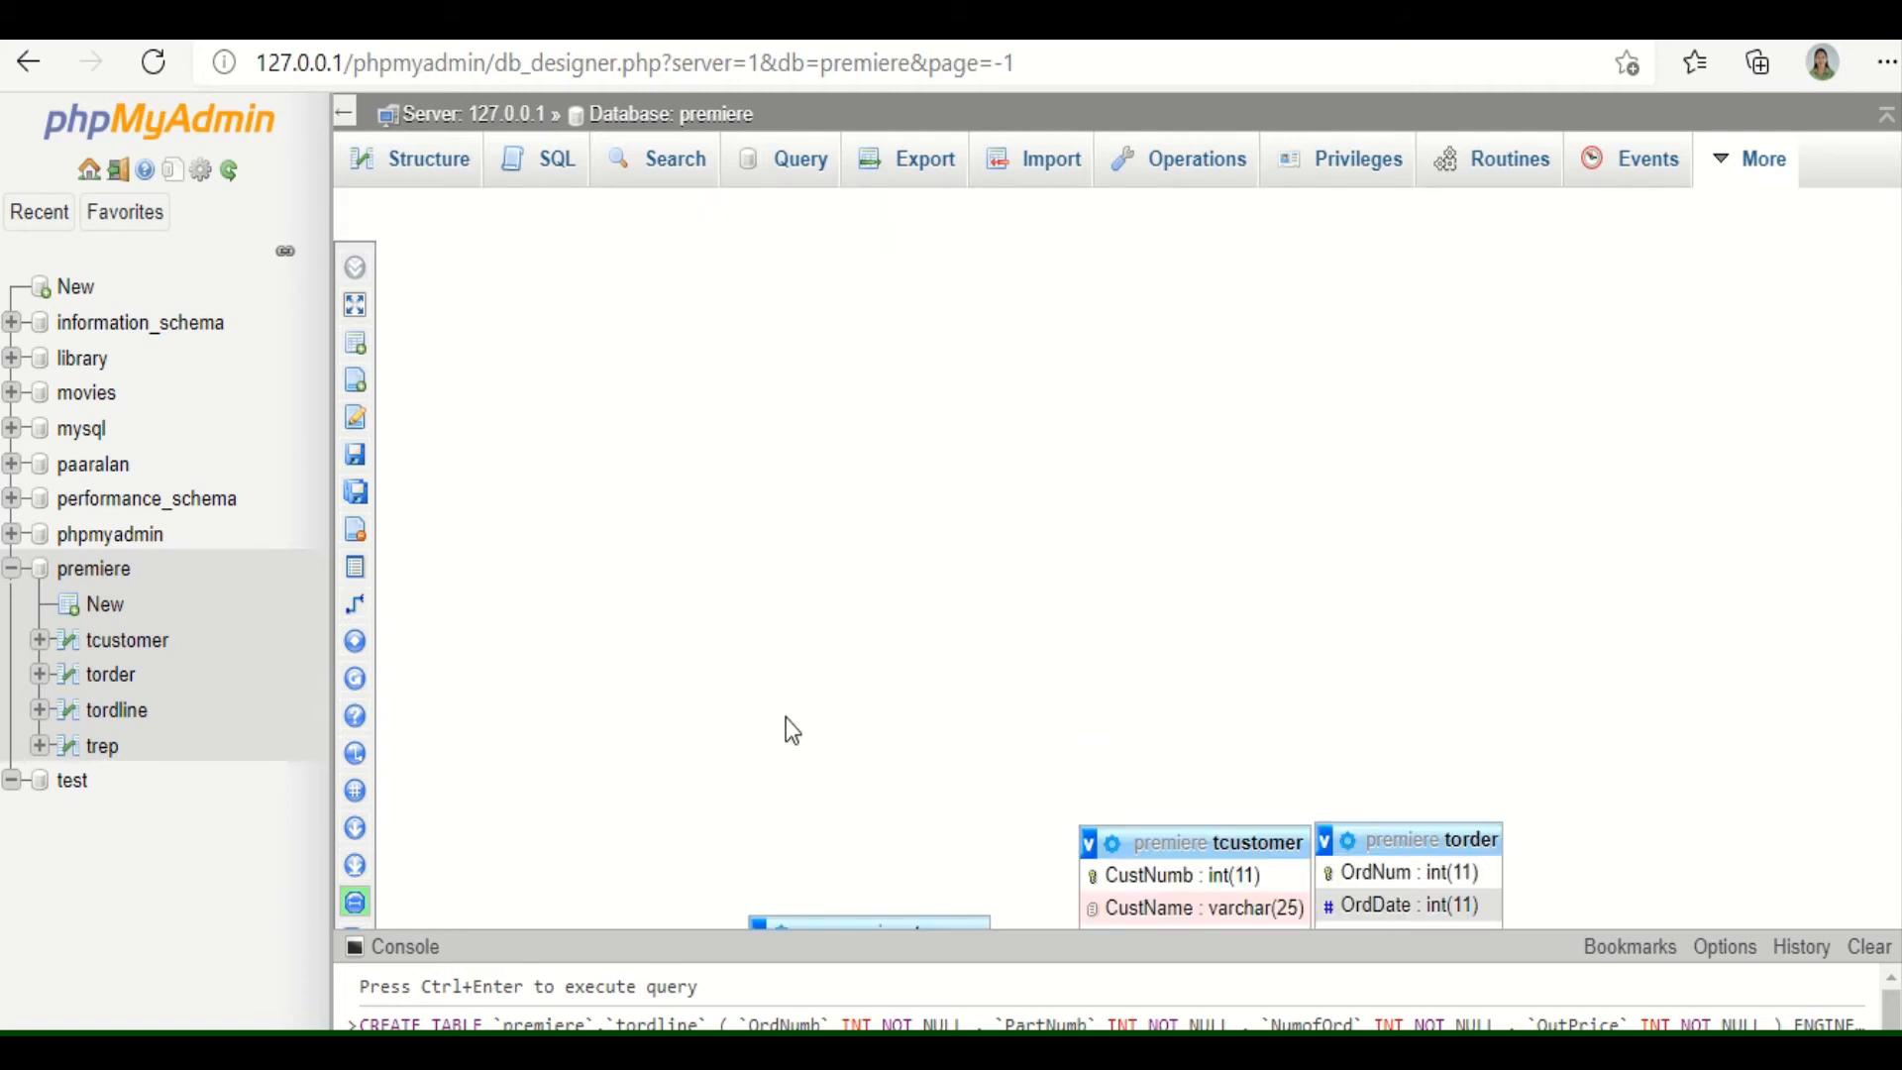
{"action": "left_click_drag", "start_coordinate": [796, 925], "coordinate": [1443, 600]}
{"action": "scroll", "coordinate": [1441, 597], "scroll_direction": "down", "scroll_amount": 2}
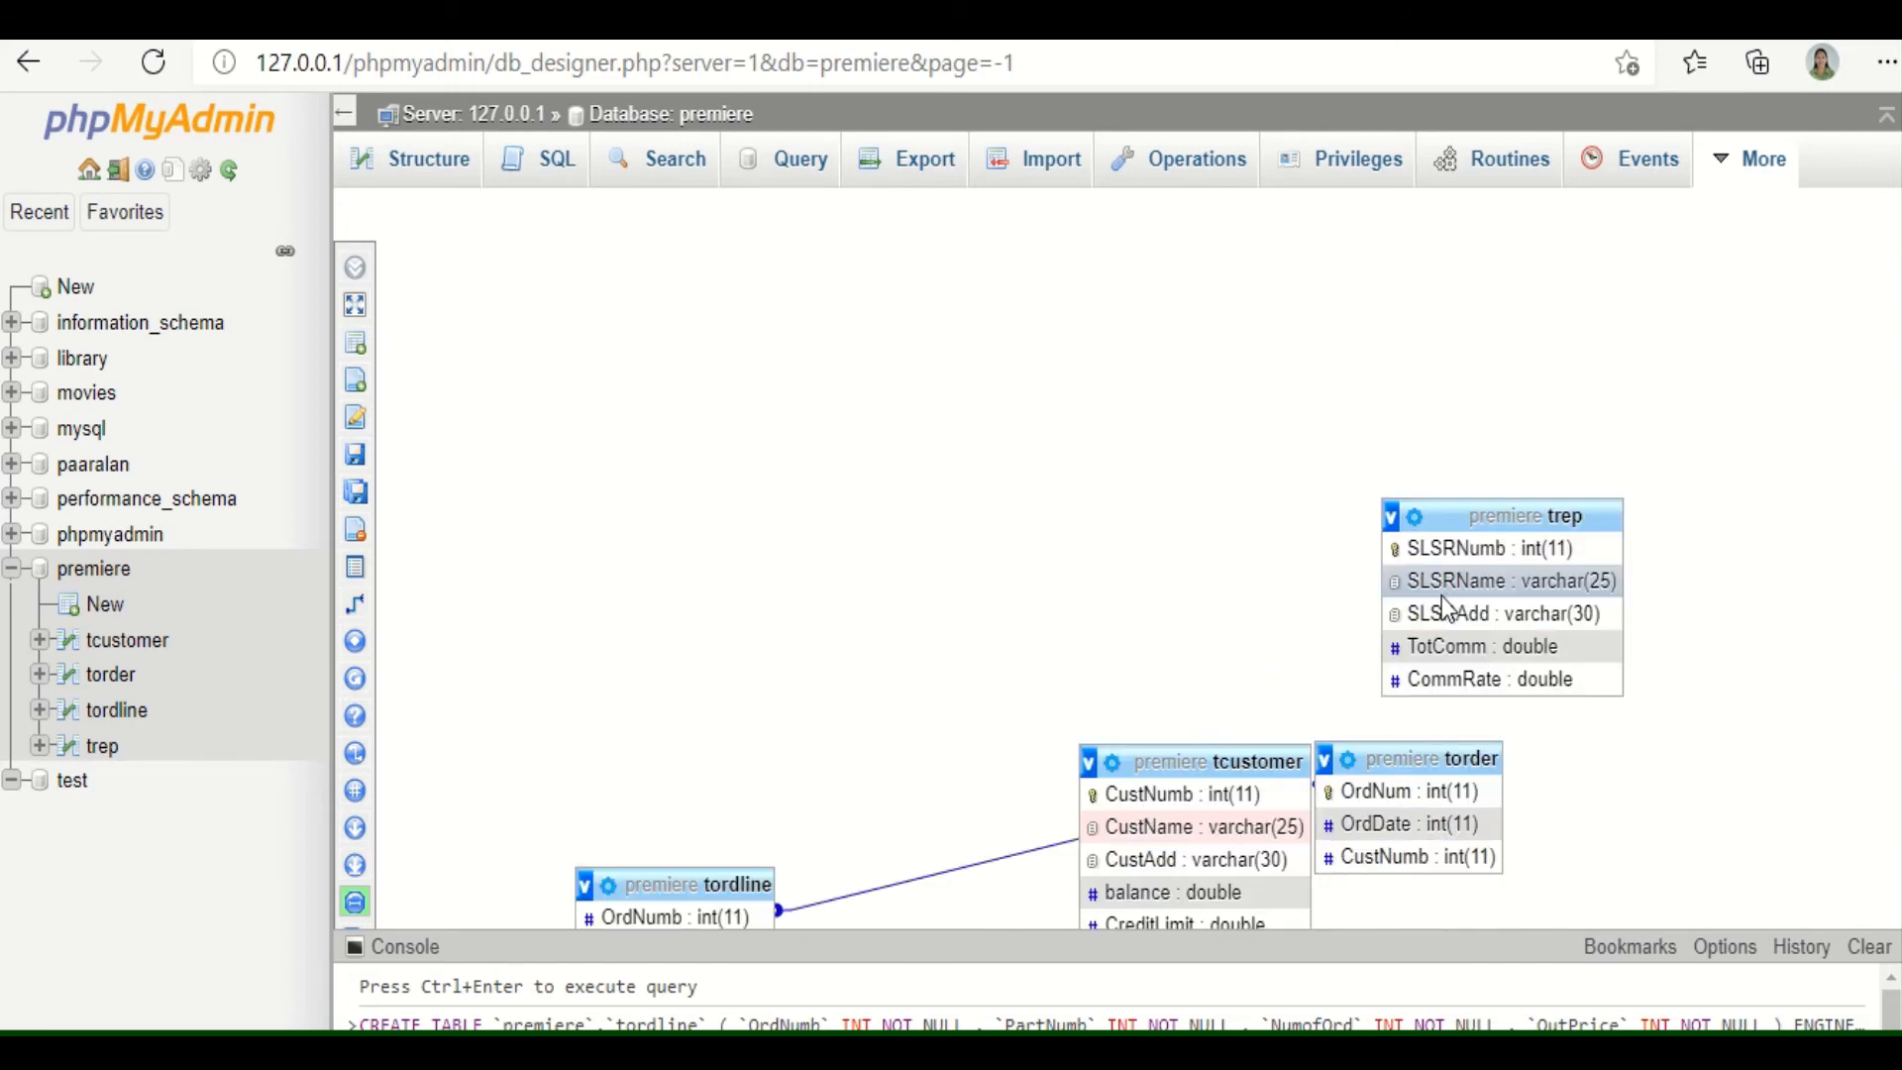
{"action": "scroll", "coordinate": [1239, 759], "scroll_direction": "up", "scroll_amount": 2}
{"action": "left_click_drag", "start_coordinate": [1240, 844], "coordinate": [1728, 698]}
{"action": "scroll", "coordinate": [1102, 817], "scroll_direction": "down", "scroll_amount": 2}
{"action": "scroll", "coordinate": [1052, 799], "scroll_direction": "up", "scroll_amount": 2}
{"action": "scroll", "coordinate": [1708, 681], "scroll_direction": "down", "scroll_amount": 1}
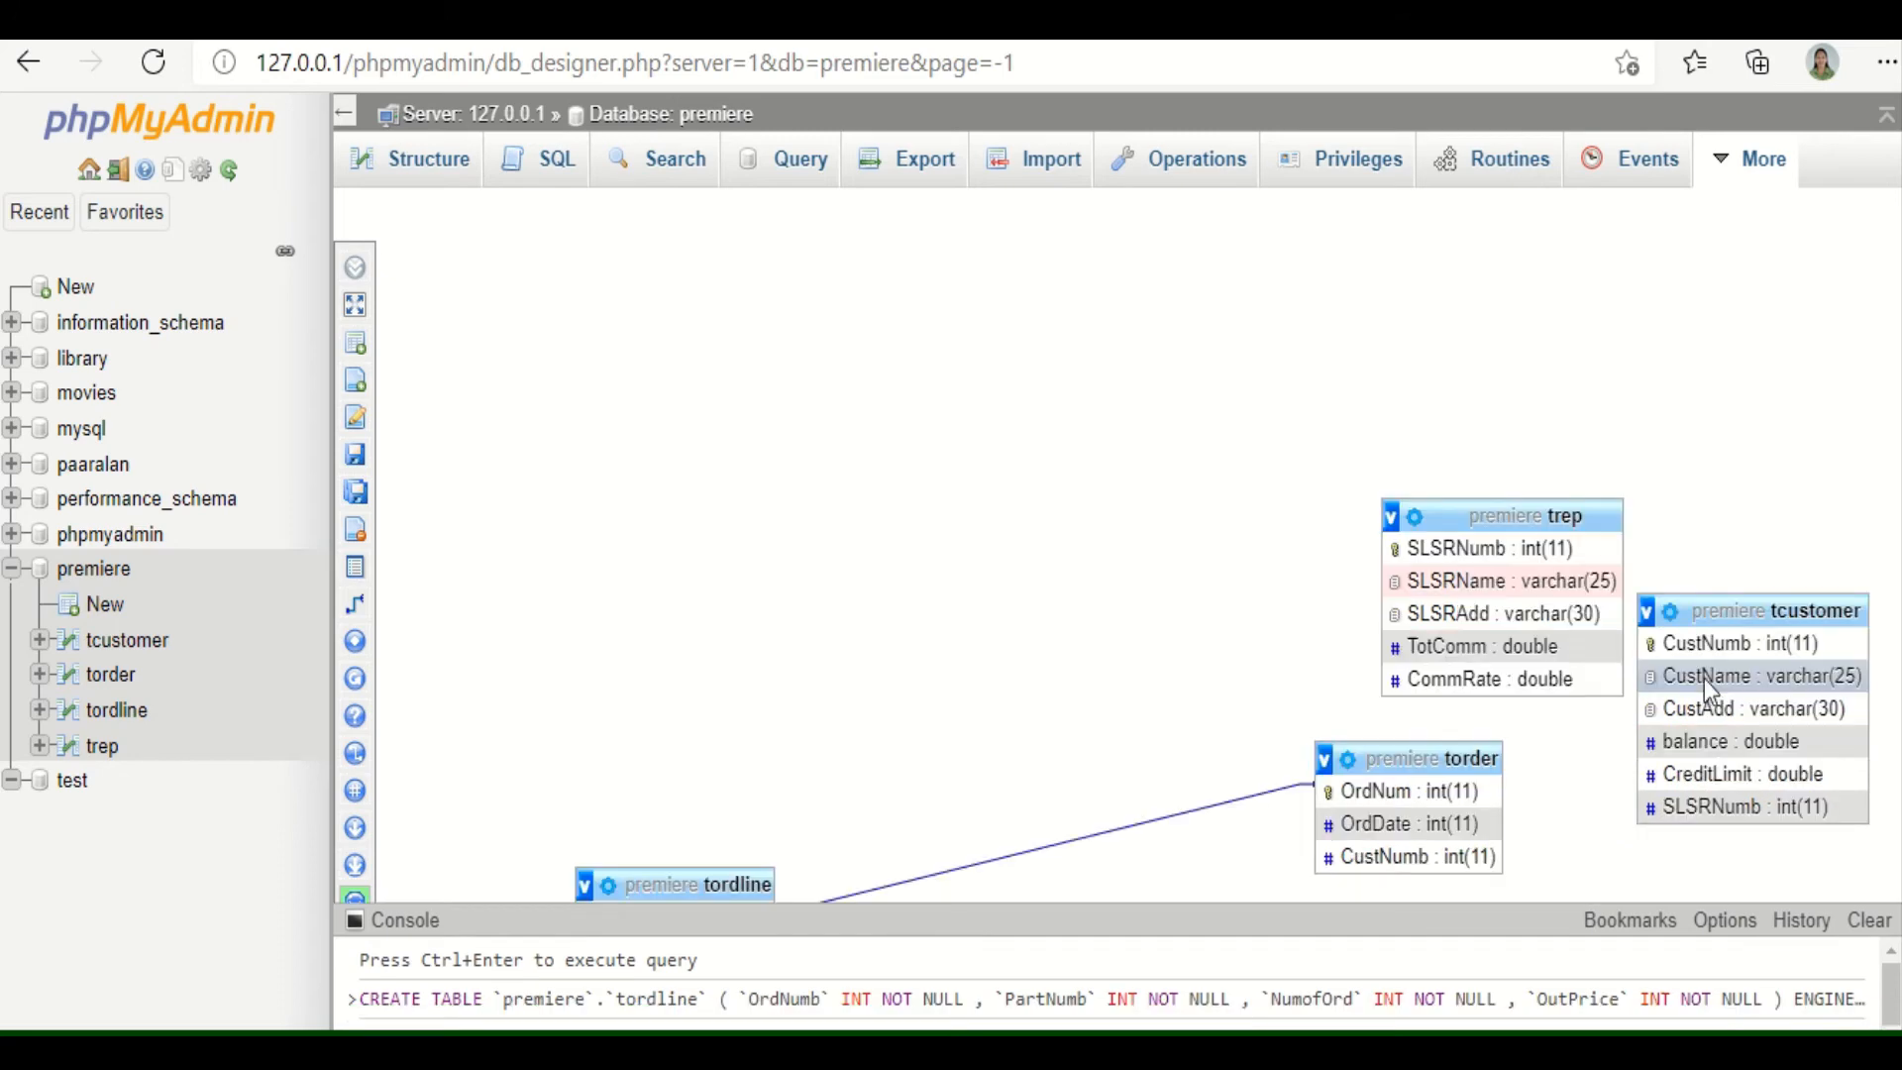
Reposition torder and tordline close together with tordline above, and place tcustomer beside trep with its SLSRNumb field accessible
{"action": "left_click_drag", "start_coordinate": [1422, 766], "coordinate": [1057, 519]}
{"action": "left_click_drag", "start_coordinate": [1377, 728], "coordinate": [1139, 644]}
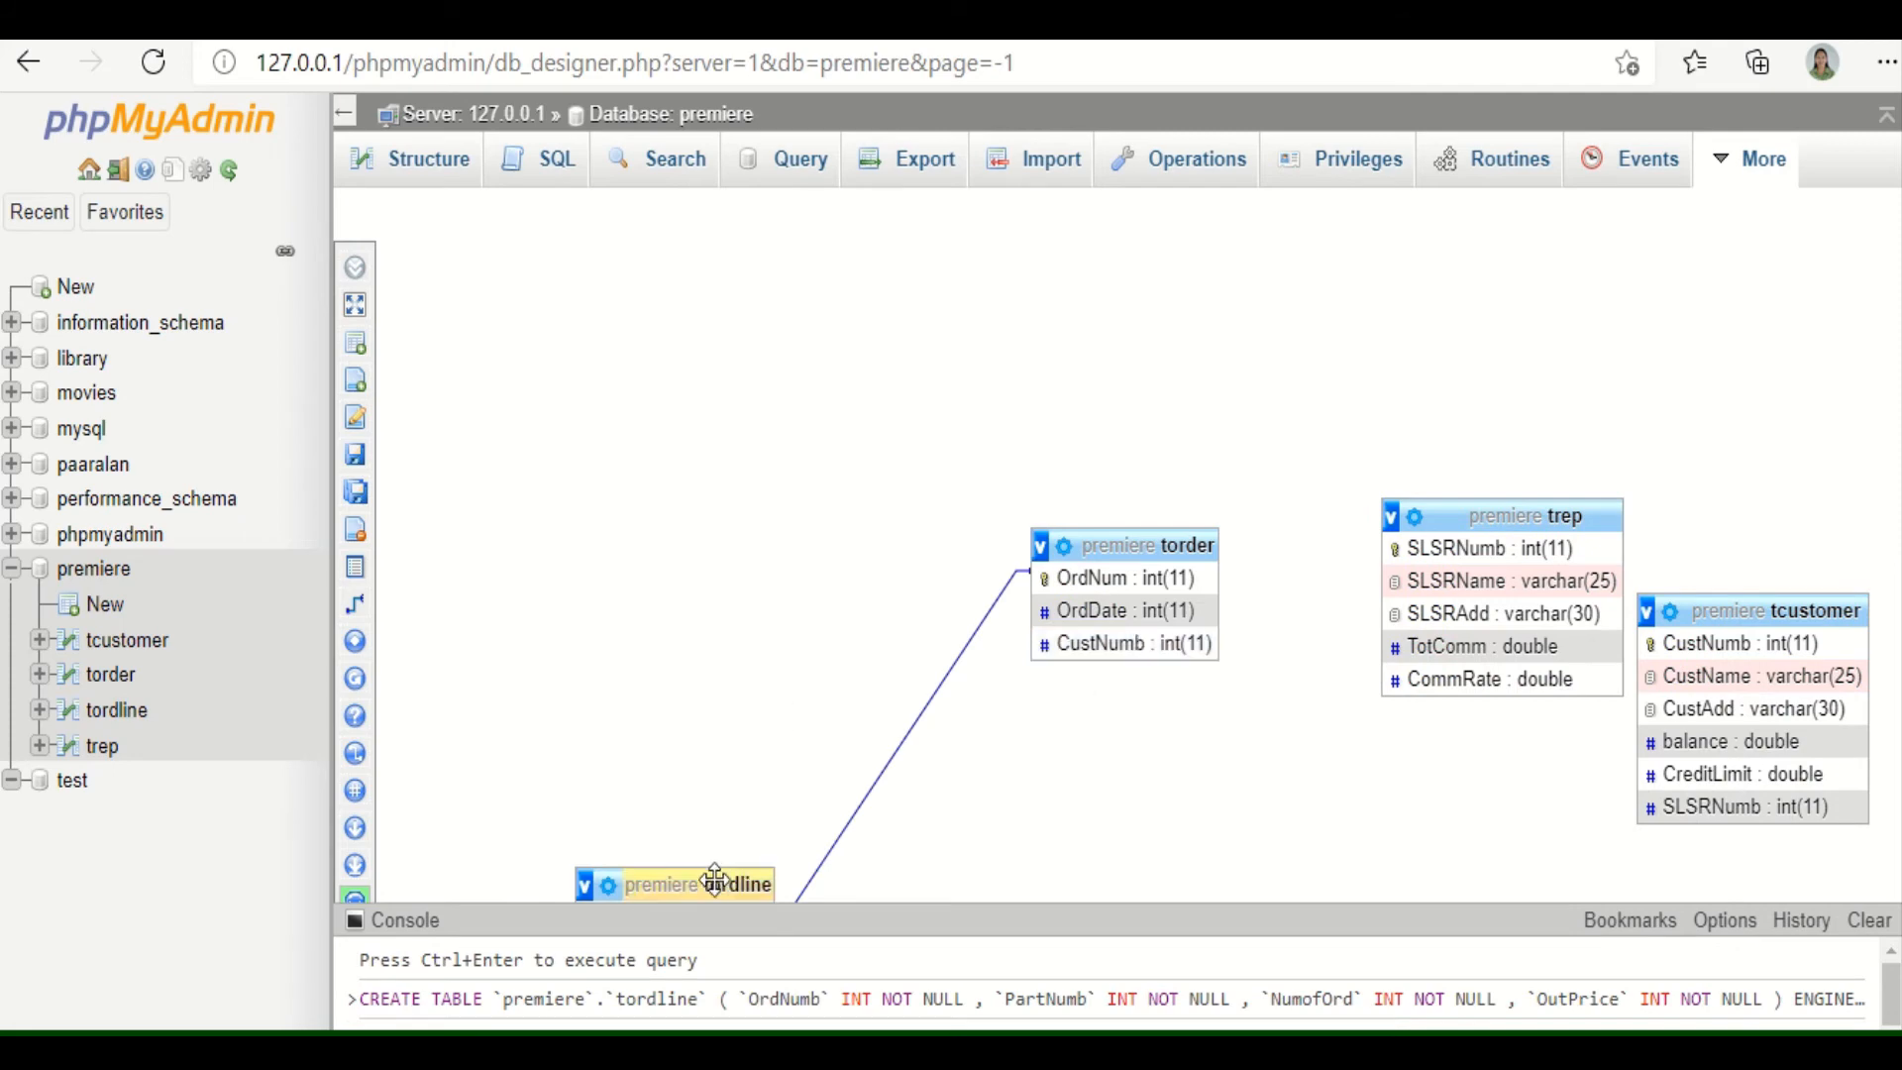
{"action": "left_click_drag", "start_coordinate": [713, 881], "coordinate": [710, 819]}
{"action": "left_click_drag", "start_coordinate": [890, 751], "coordinate": [1274, 480]}
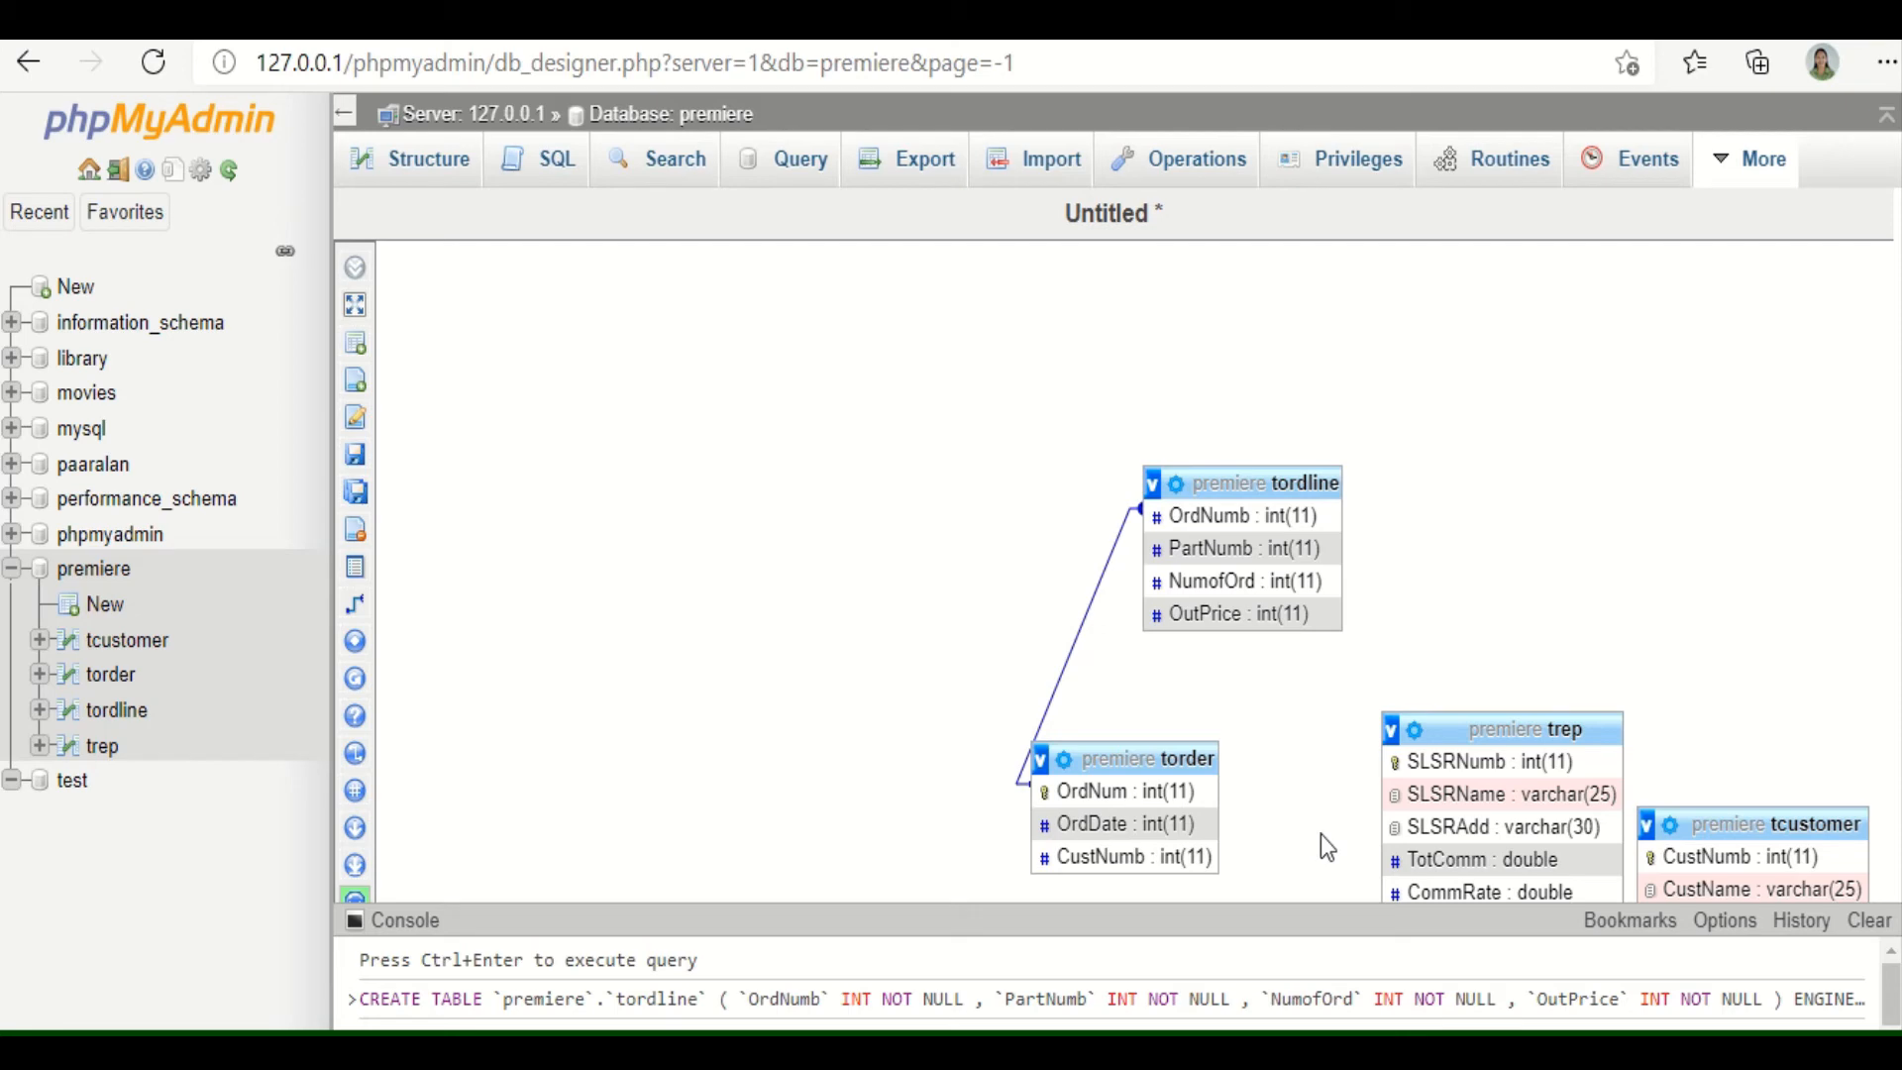
{"action": "left_click_drag", "start_coordinate": [1702, 829], "coordinate": [1679, 585]}
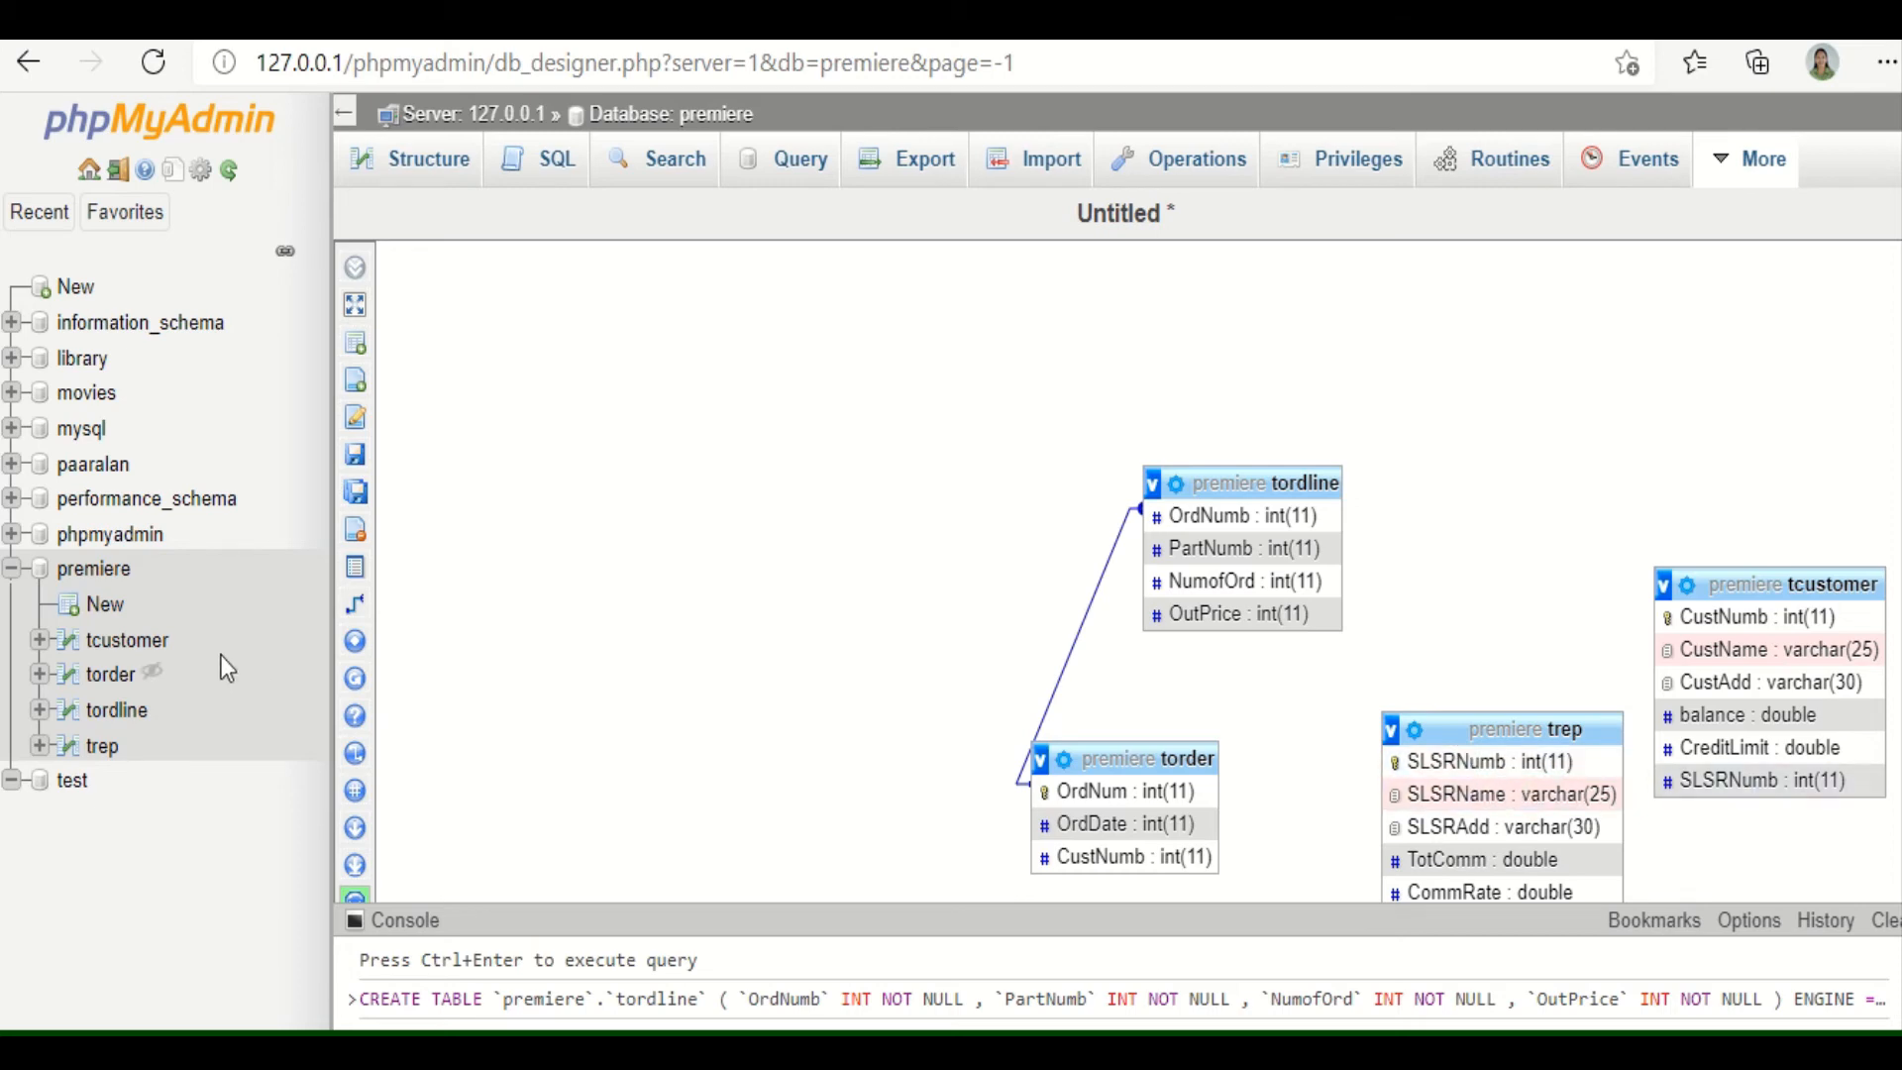
Create a foreign key relationship from SLSRNumb in trep to SLSRNumb in tcustomer, leaving the on delete and on update options blank
{"action": "left_click", "coordinate": [372, 627]}
{"action": "left_click", "coordinate": [1443, 769]}
{"action": "left_click", "coordinate": [1704, 781]}
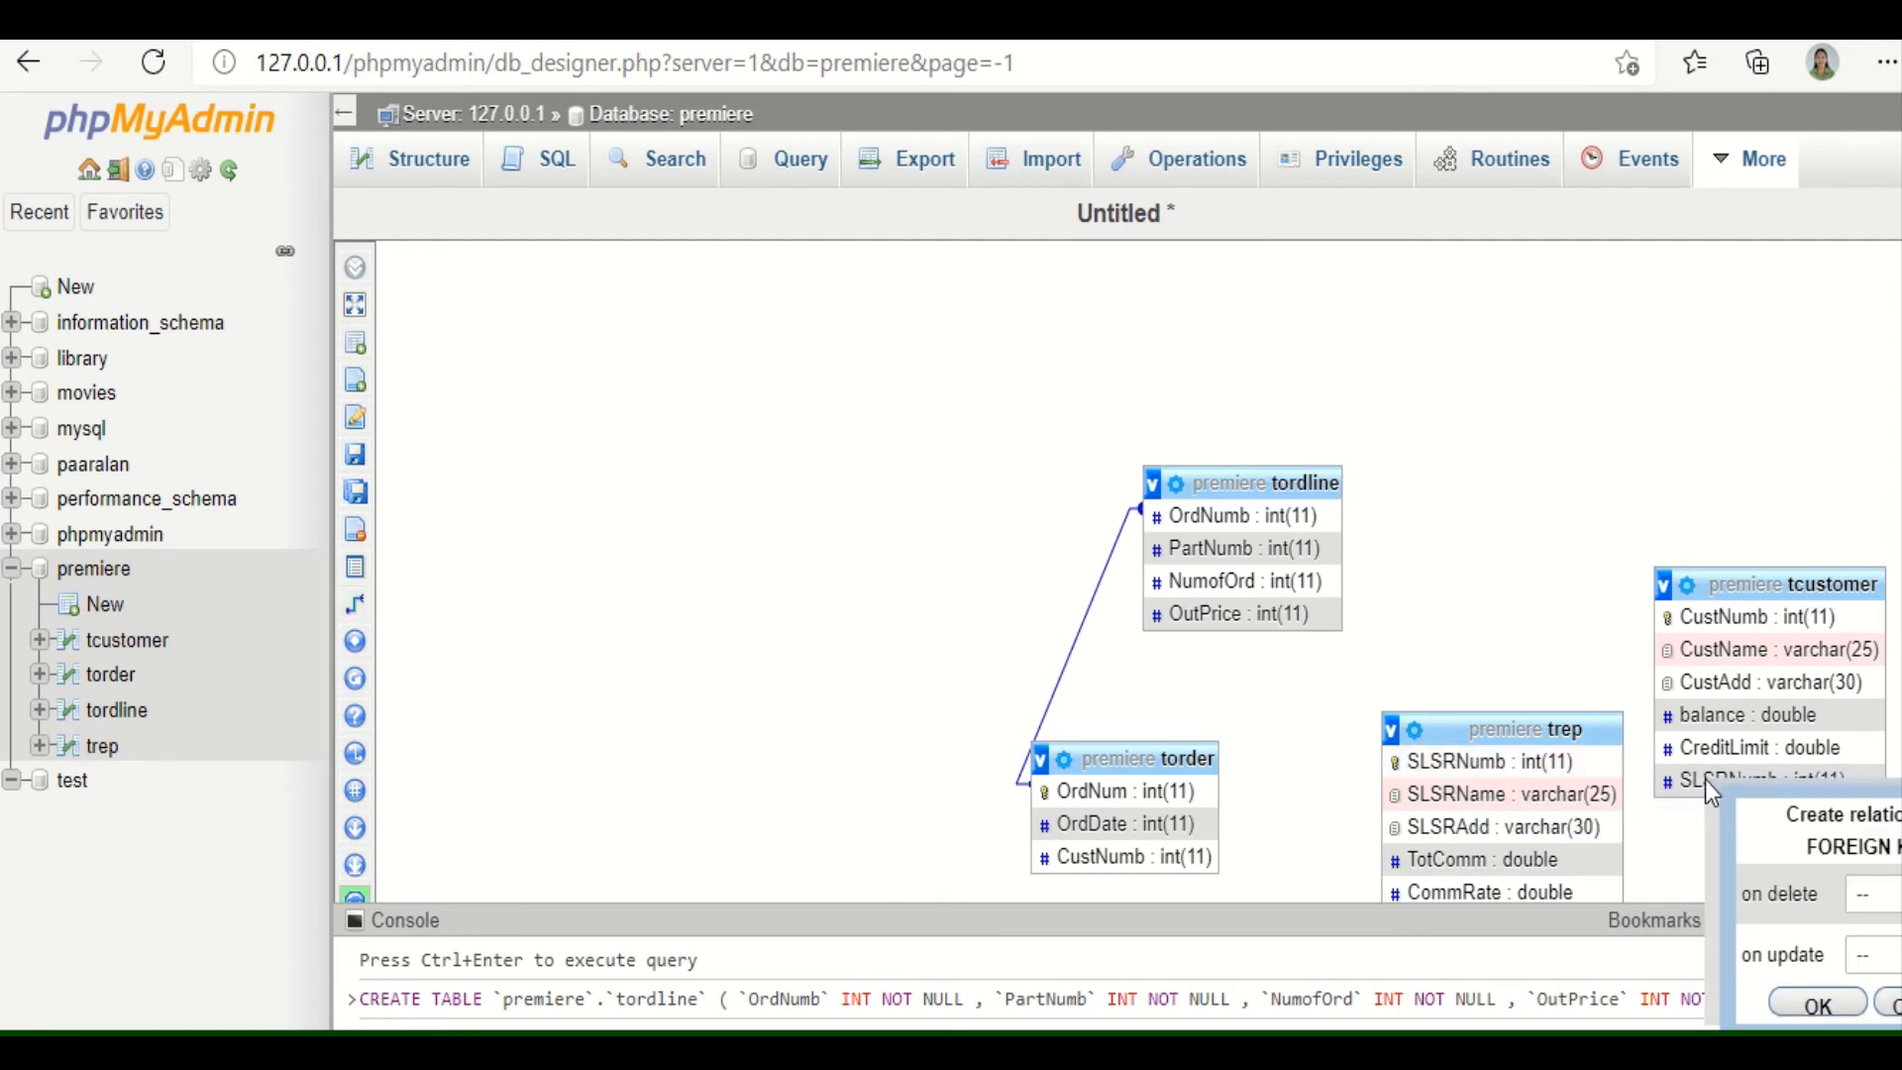
{"action": "left_click", "coordinate": [1809, 1007]}
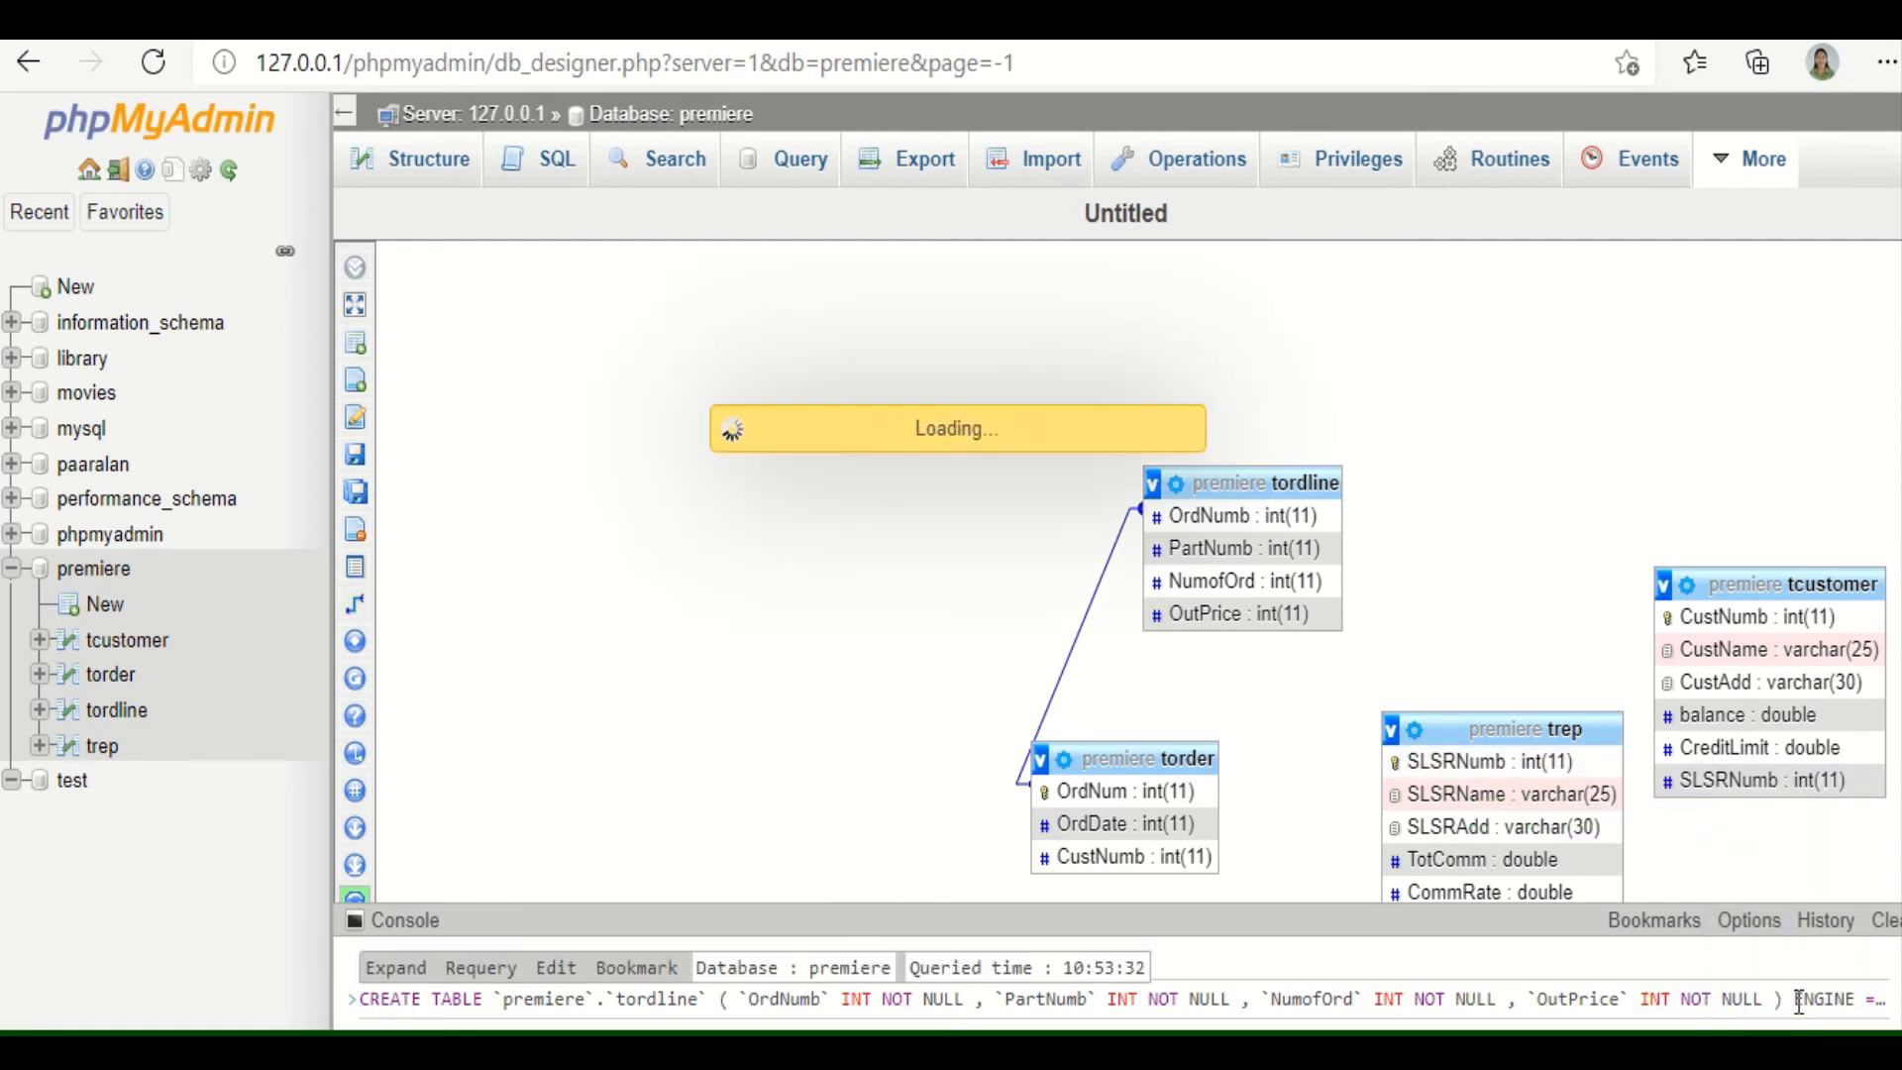
Move the tordline table up in the diagram, nearly level with torder
{"action": "mouse_move", "coordinate": [563, 860]}
{"action": "left_mouse_down"}
{"action": "mouse_move", "coordinate": [598, 868]}
{"action": "mouse_move", "coordinate": [589, 835]}
{"action": "left_mouse_up"}
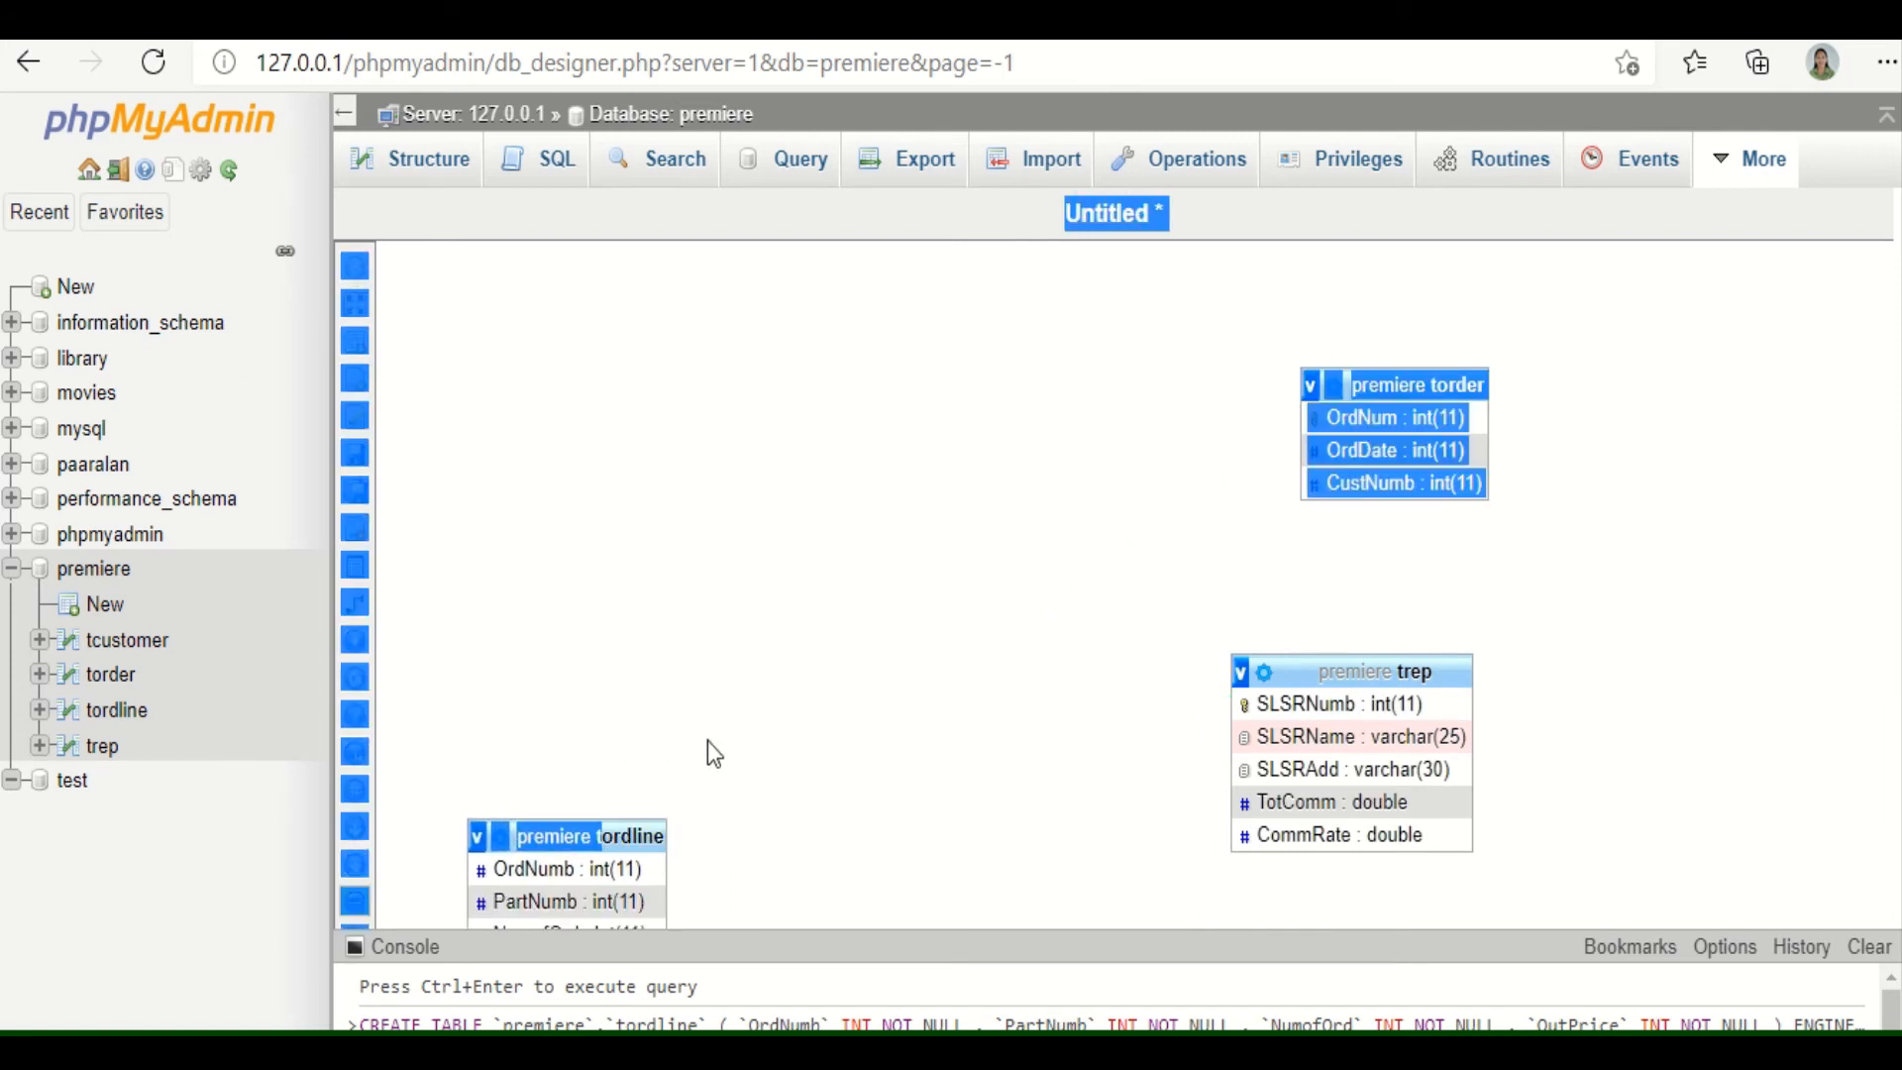
{"action": "left_click", "coordinate": [800, 608]}
{"action": "left_click_drag", "start_coordinate": [634, 836], "coordinate": [814, 419]}
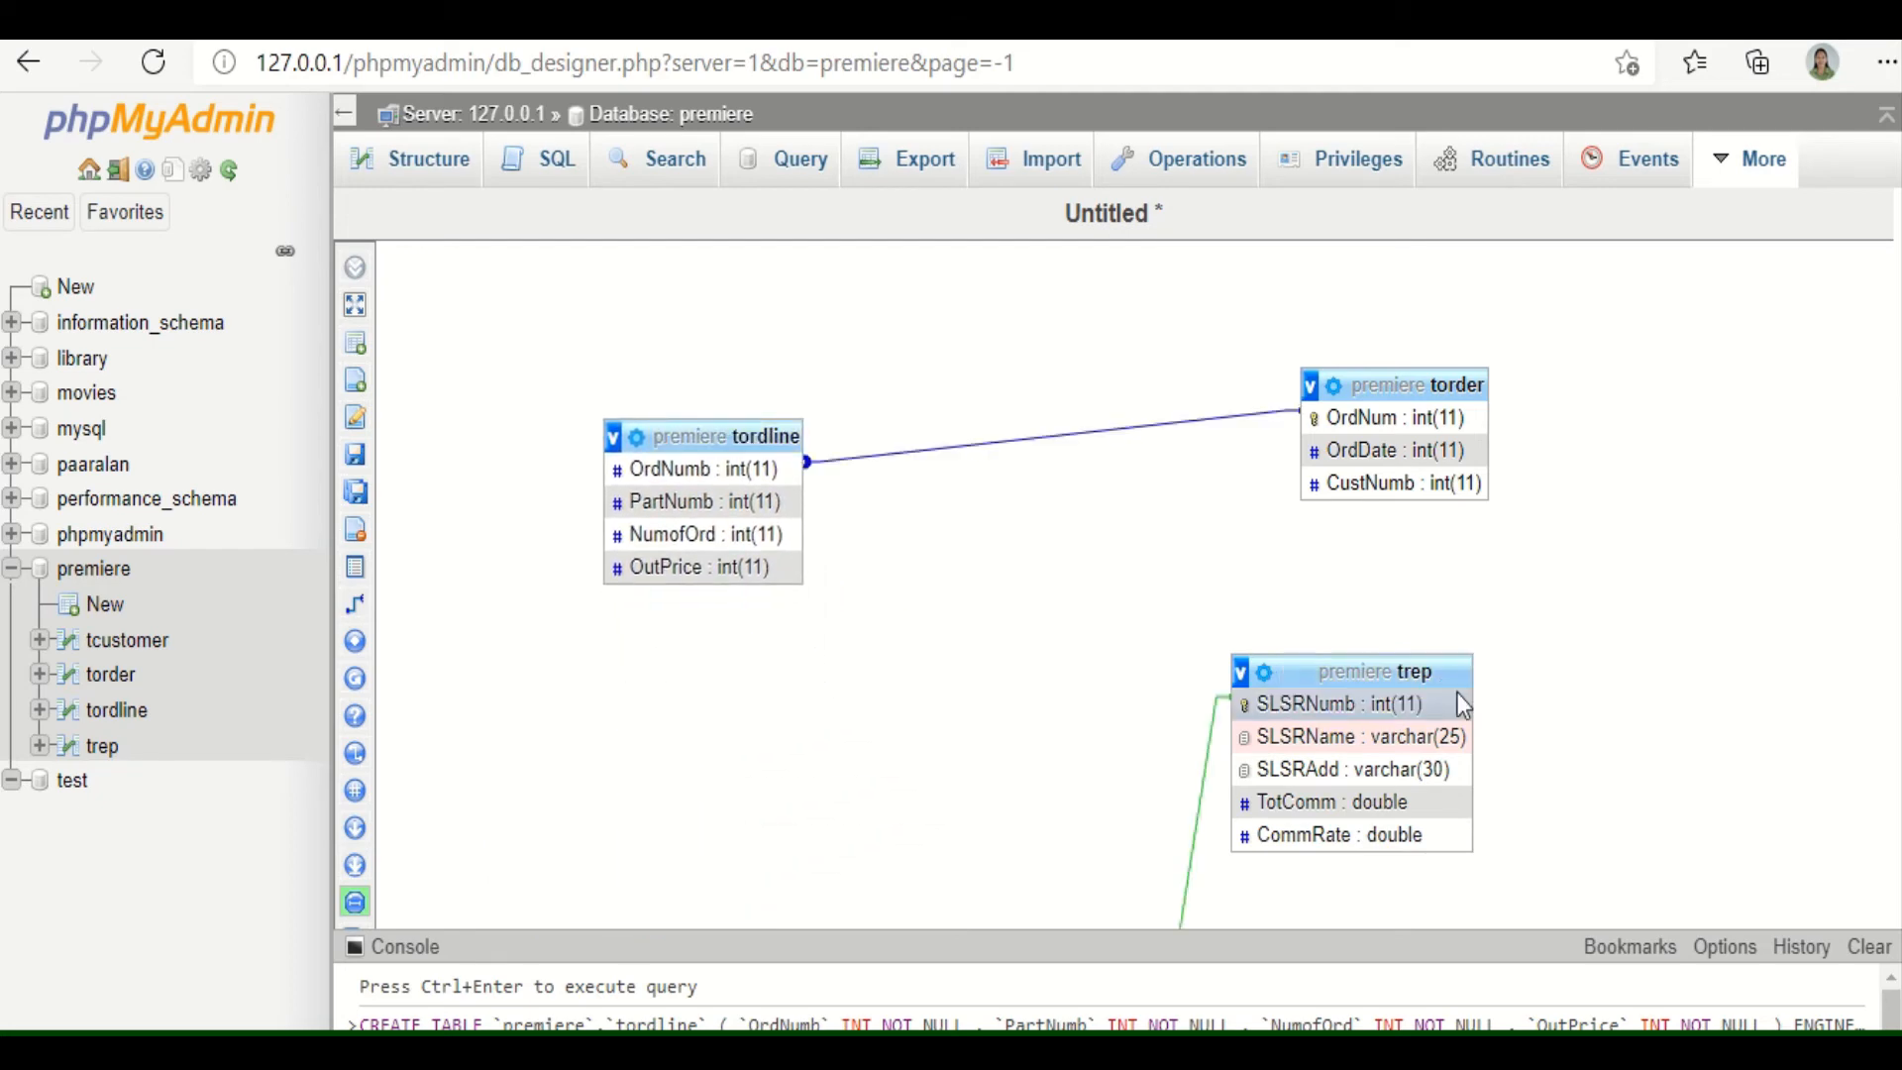
Move trep below the link between tordline and torder, and place tcustomer beside trep with all its fields accessible
{"action": "left_click_drag", "start_coordinate": [1387, 672], "coordinate": [1196, 564]}
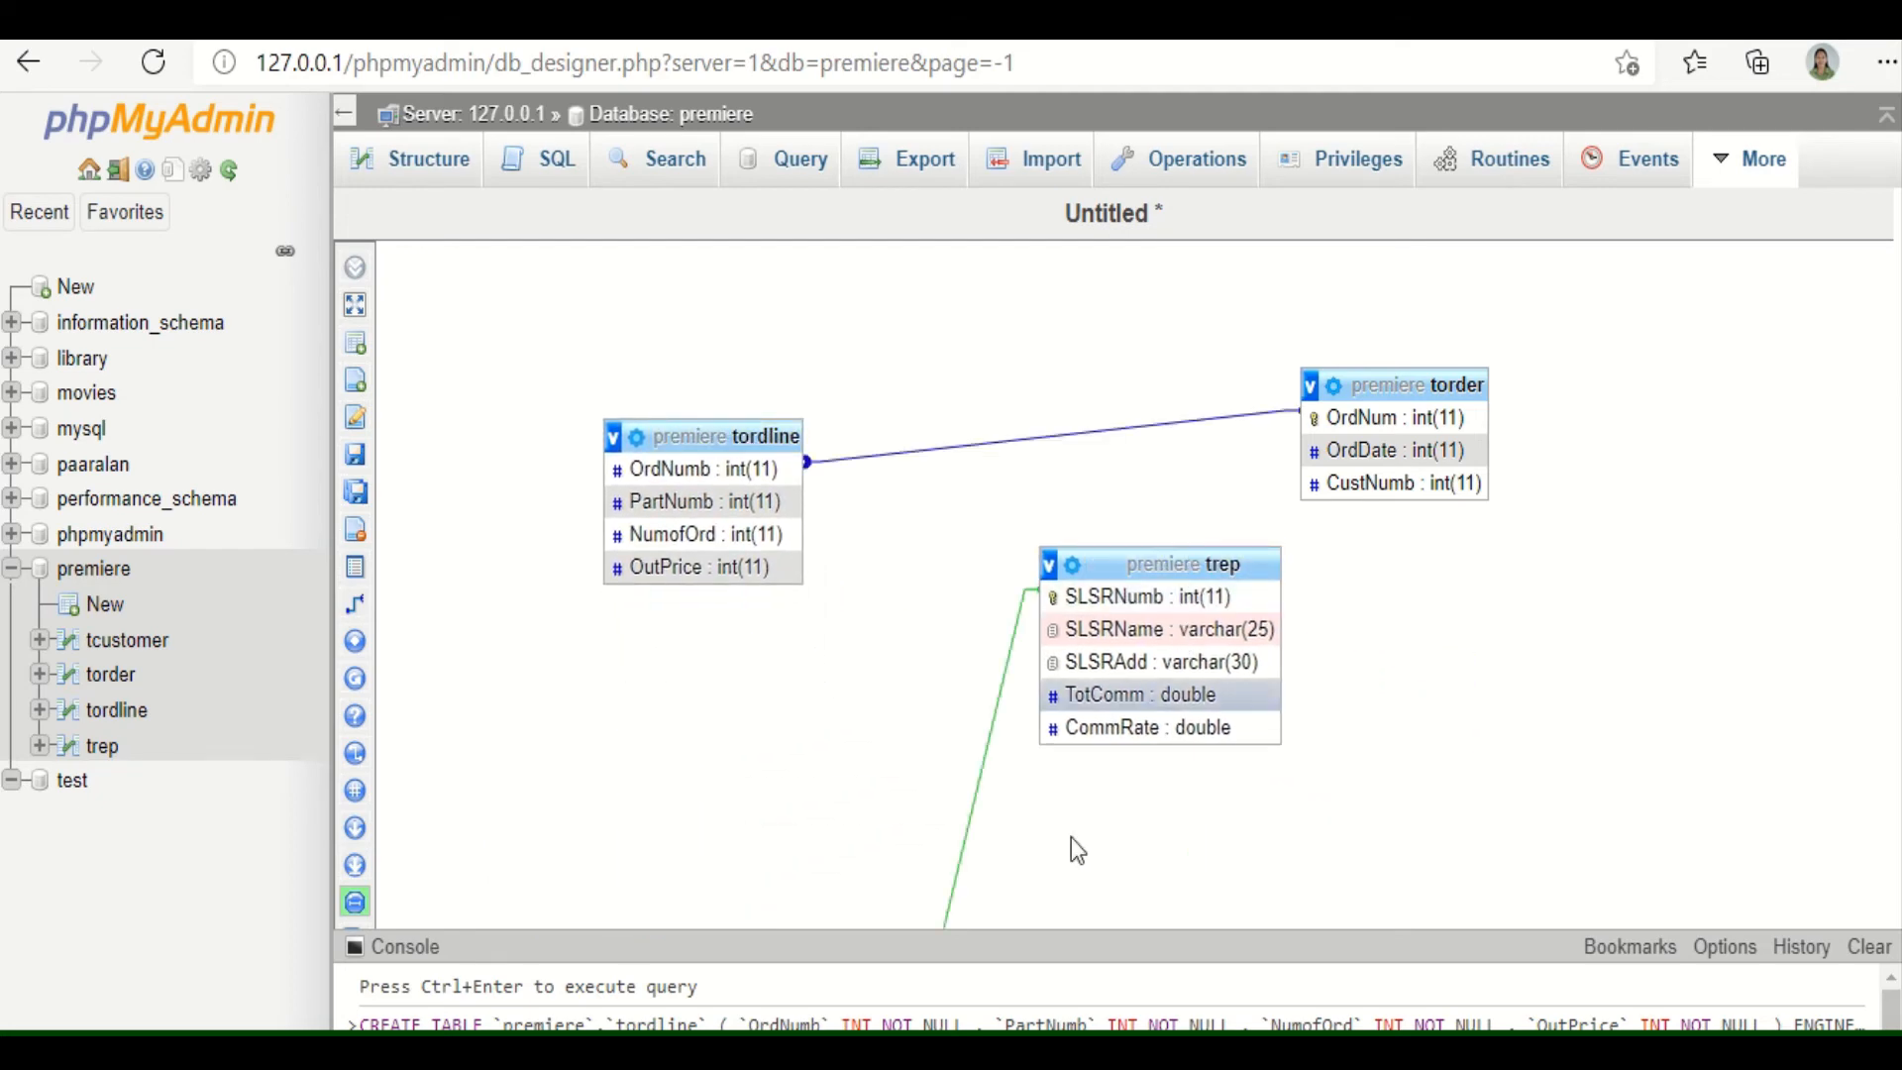
{"action": "scroll", "coordinate": [979, 769], "scroll_direction": "down", "scroll_amount": 2}
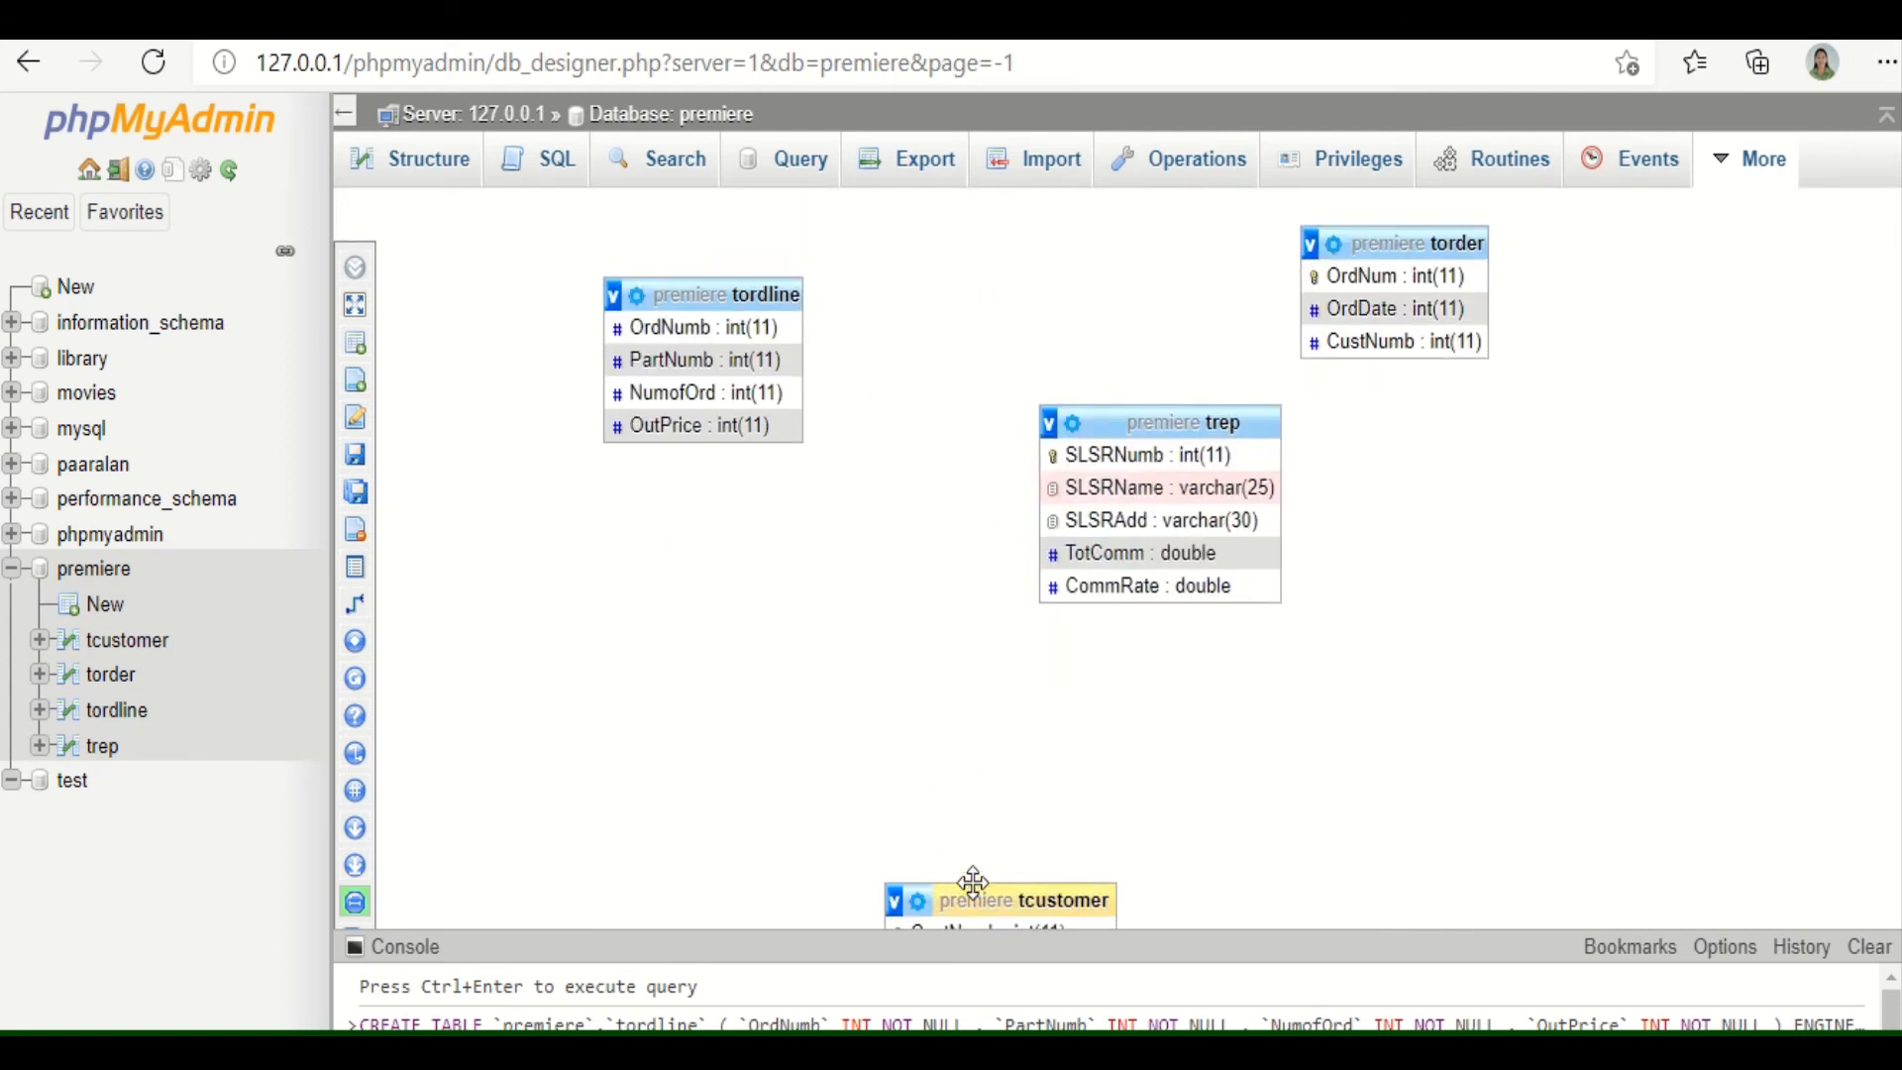
{"action": "left_click_drag", "start_coordinate": [974, 899], "coordinate": [1065, 903]}
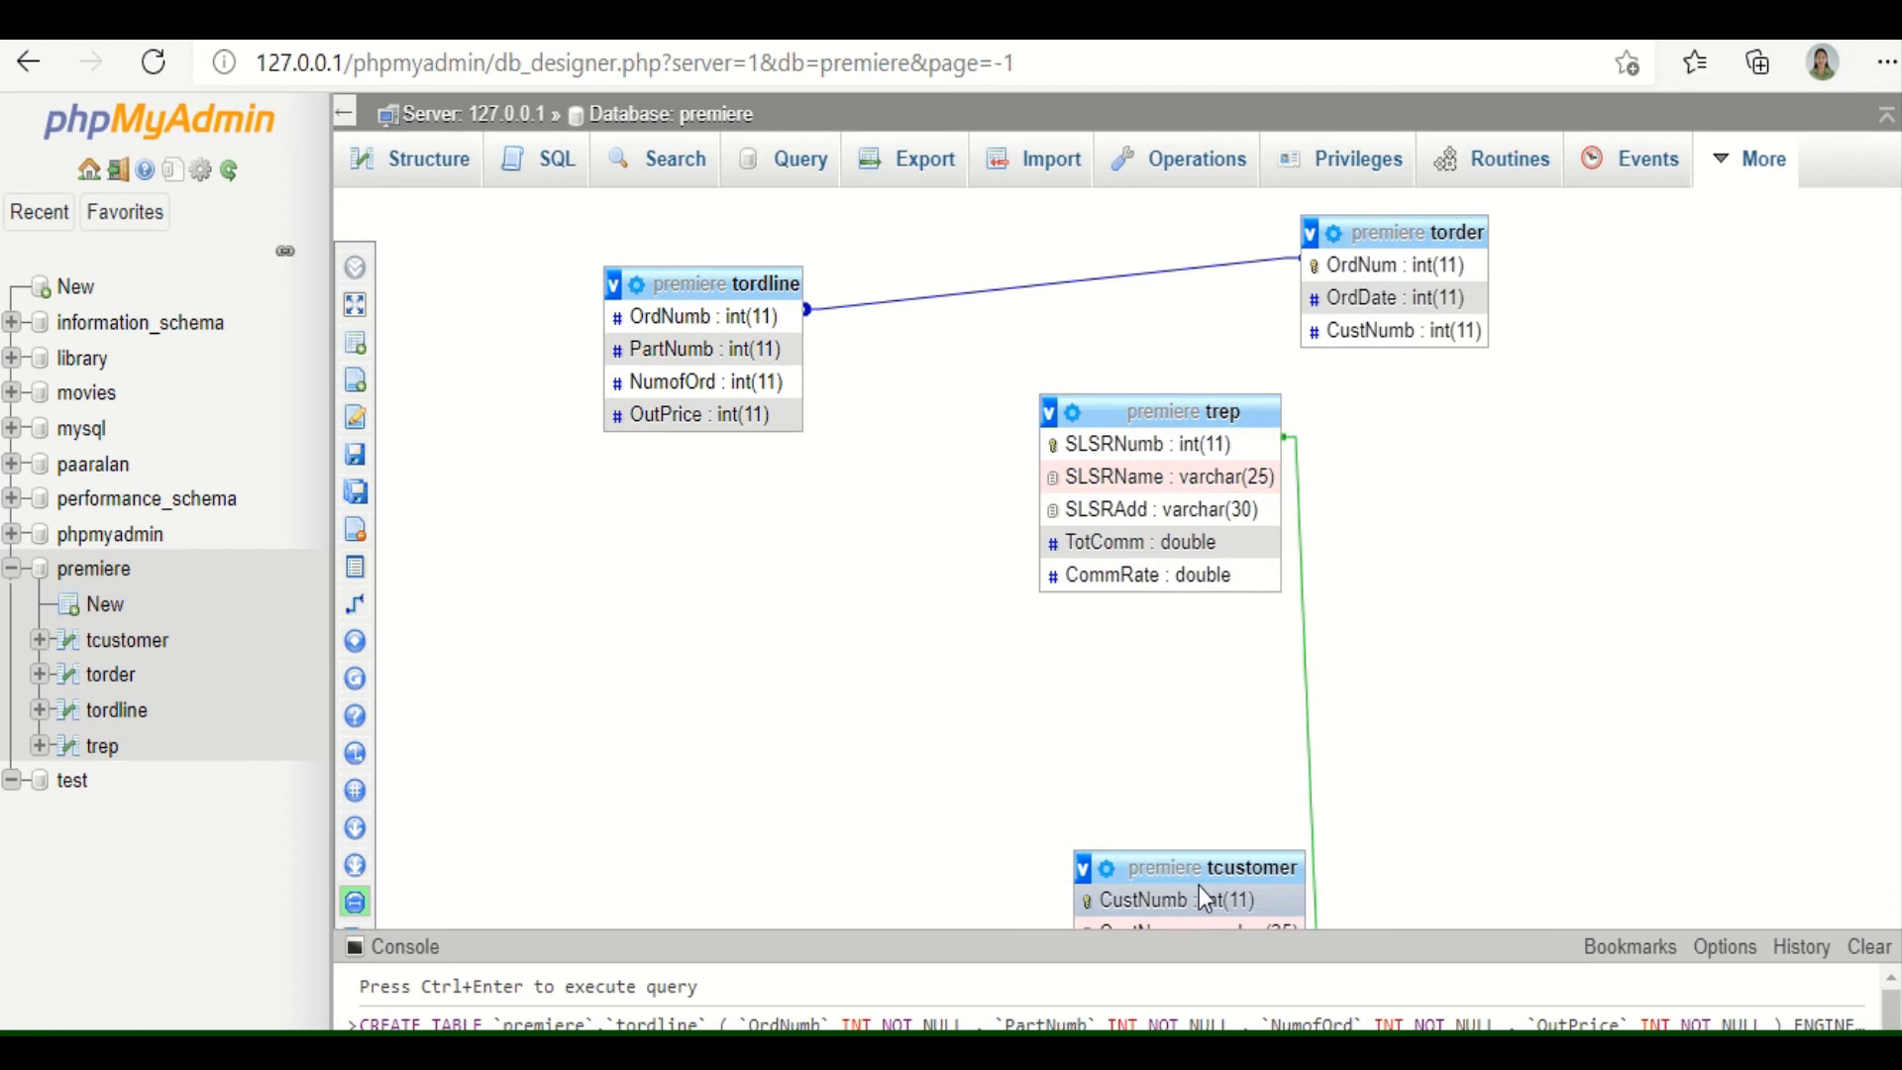
{"action": "left_click_drag", "start_coordinate": [1238, 863], "coordinate": [1203, 885]}
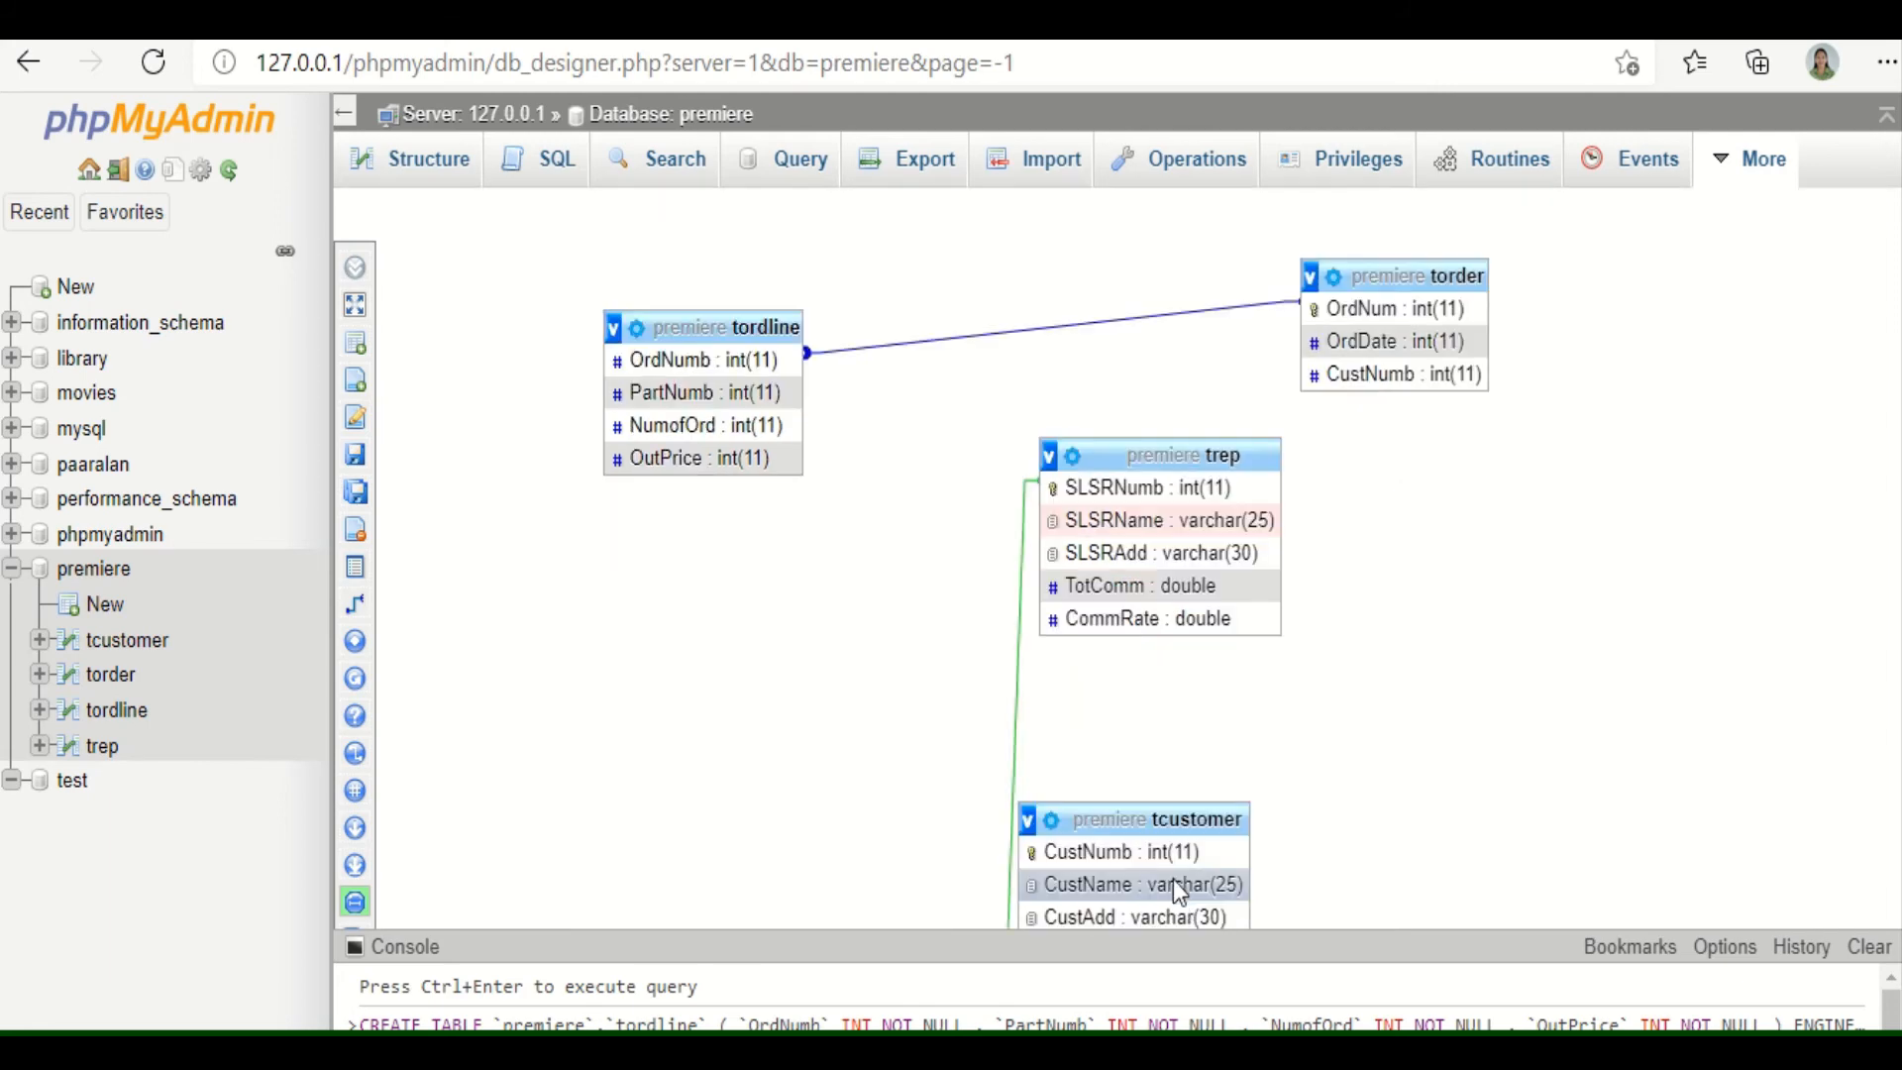
{"action": "left_click", "coordinate": [1210, 820]}
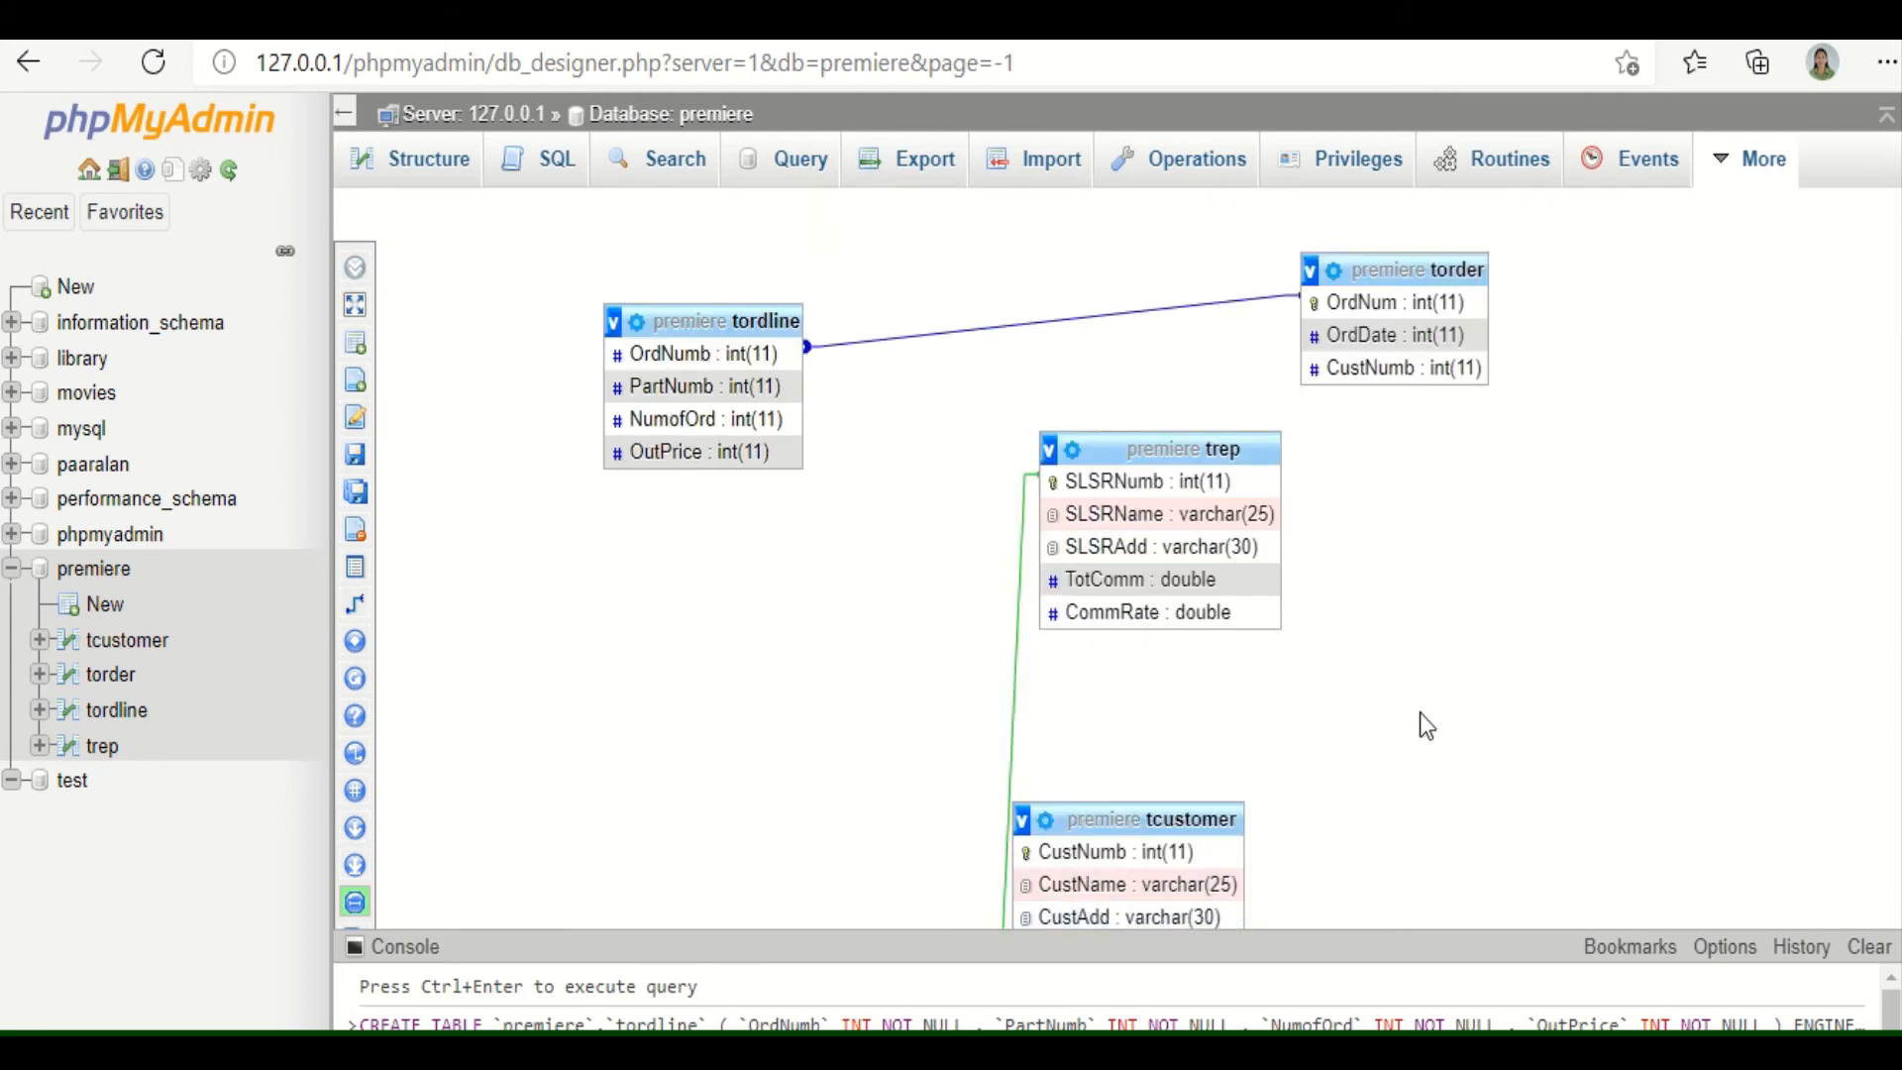
{"action": "scroll", "coordinate": [1495, 796], "scroll_direction": "up", "scroll_amount": 1}
{"action": "scroll", "coordinate": [1495, 796], "scroll_direction": "down", "scroll_amount": 1}
{"action": "left_click", "coordinate": [1078, 824]}
{"action": "left_click_drag", "start_coordinate": [1075, 901], "coordinate": [1187, 897]}
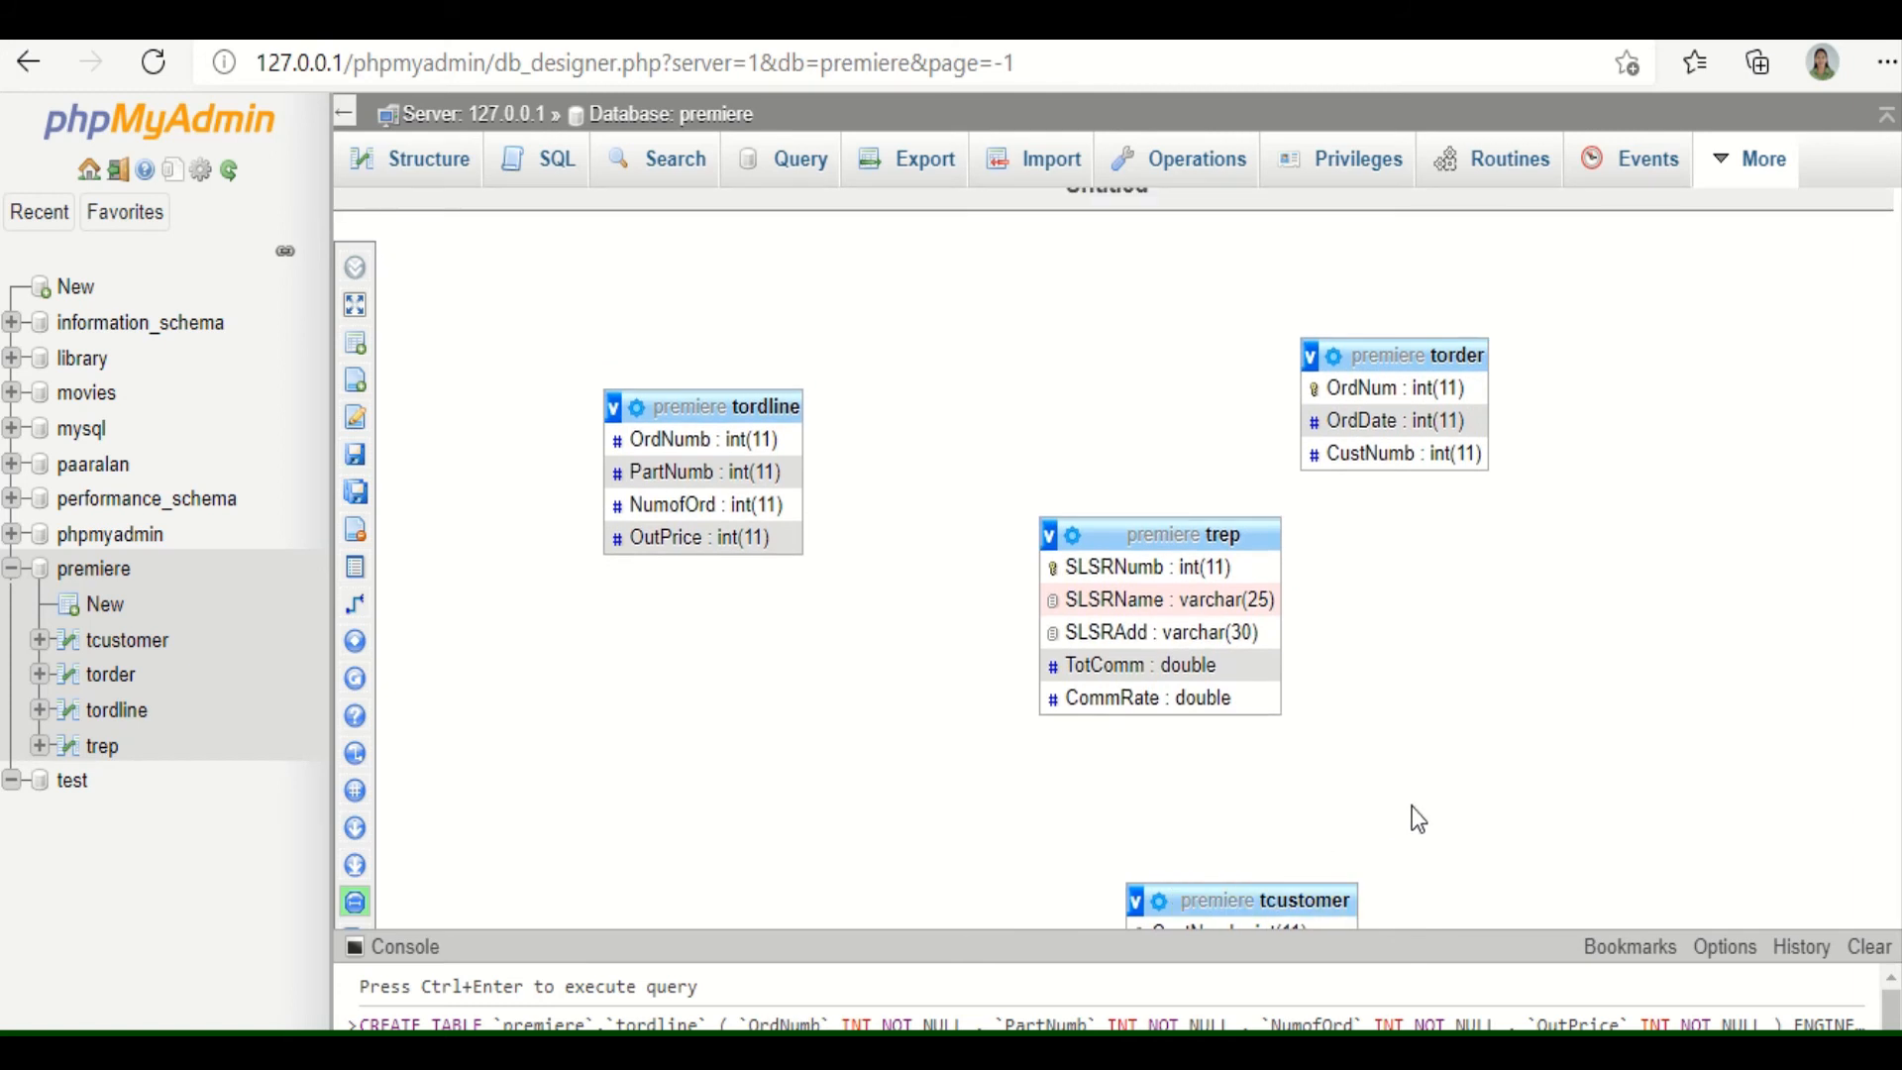
{"action": "left_click_drag", "start_coordinate": [1321, 882], "coordinate": [1490, 594]}
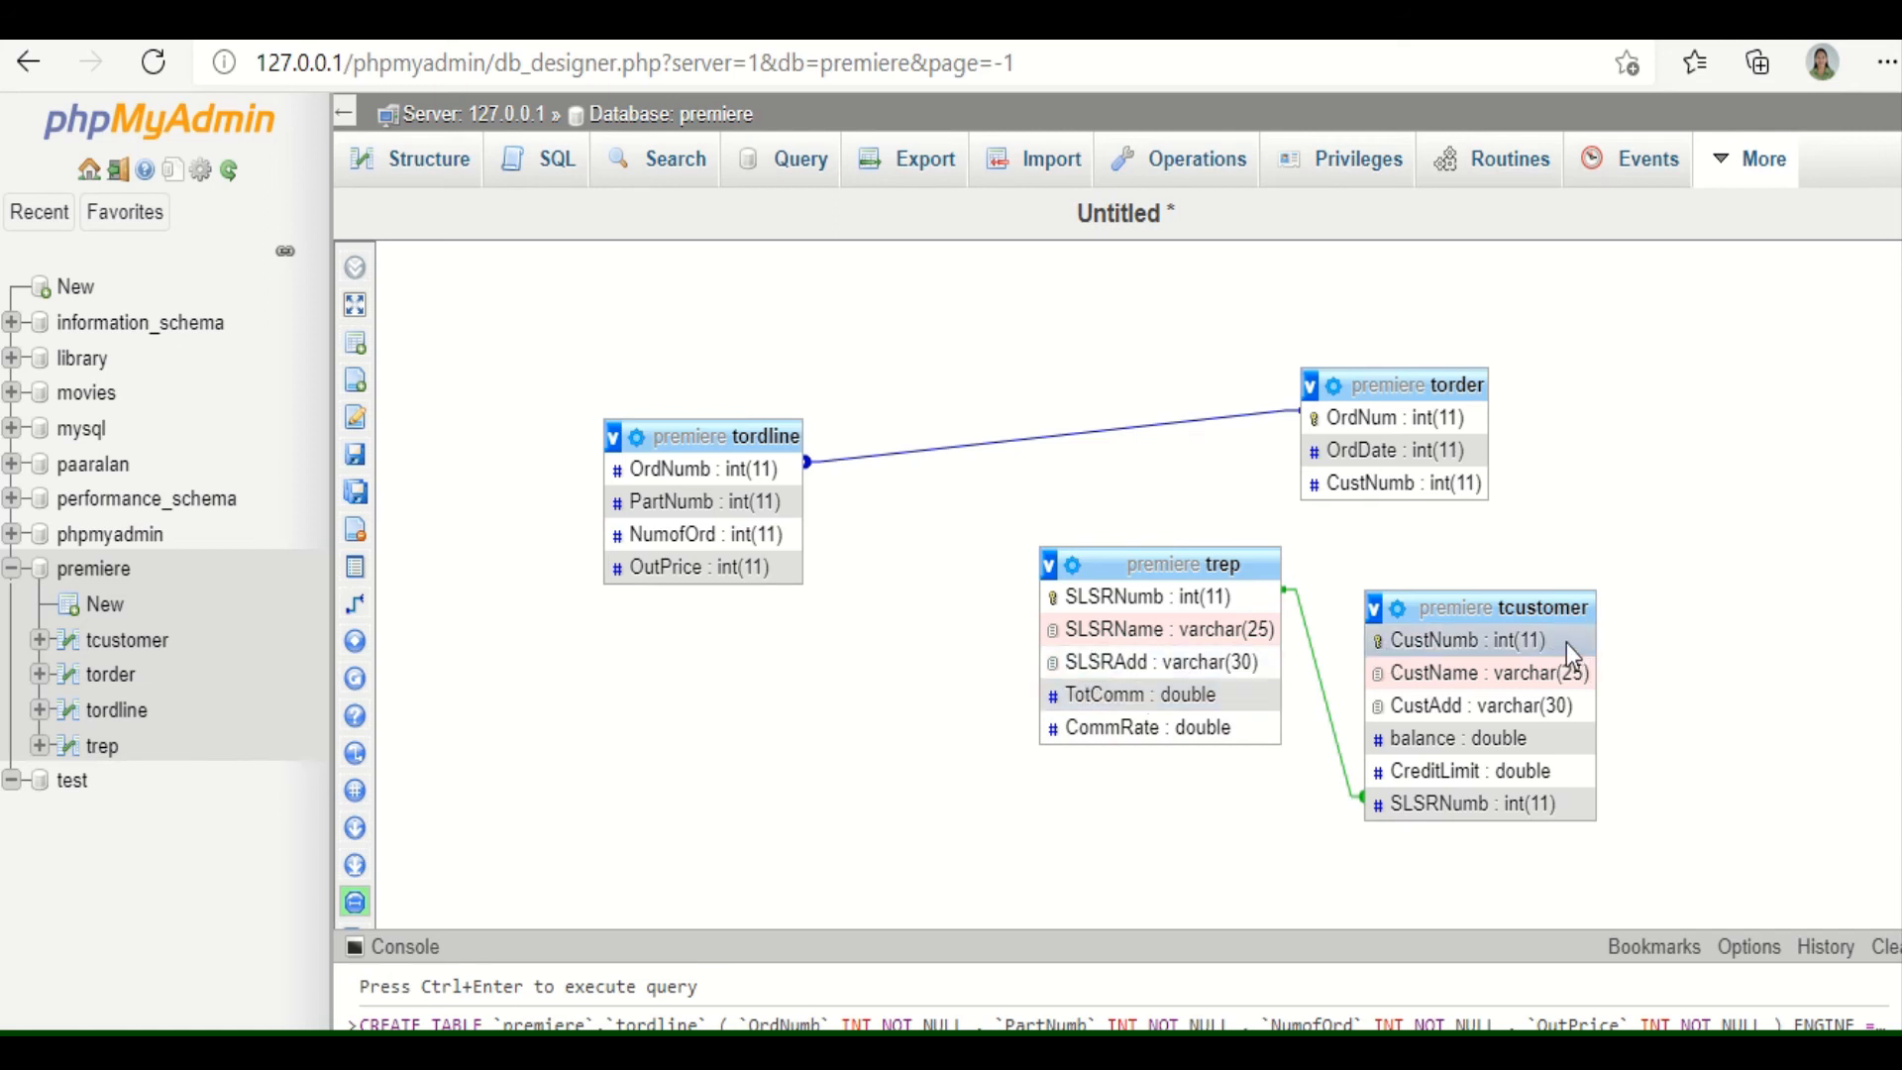
Try to create a relationship from CustNumb in tcustomer to CustNumb in torder
{"action": "left_click", "coordinate": [396, 604]}
{"action": "left_click", "coordinate": [1411, 642]}
{"action": "left_click", "coordinate": [1379, 491]}
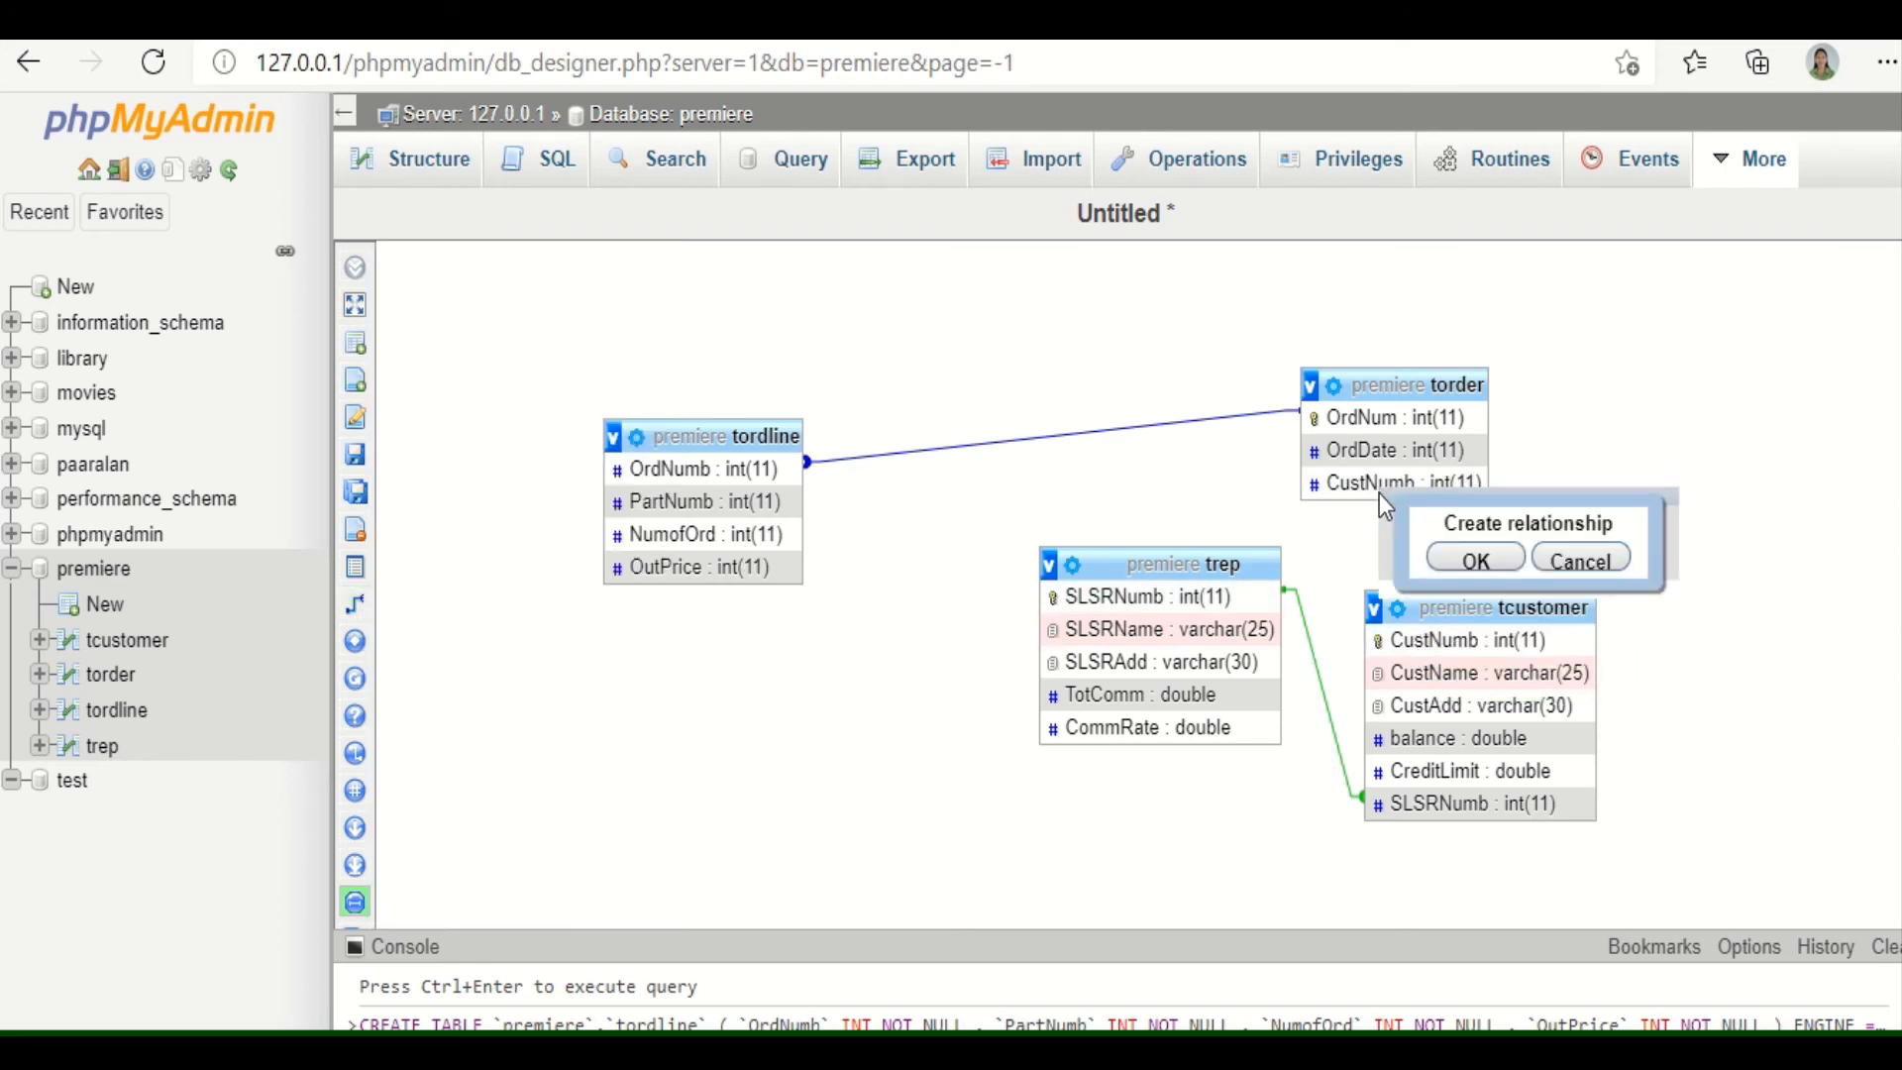
{"action": "left_click", "coordinate": [1455, 559]}
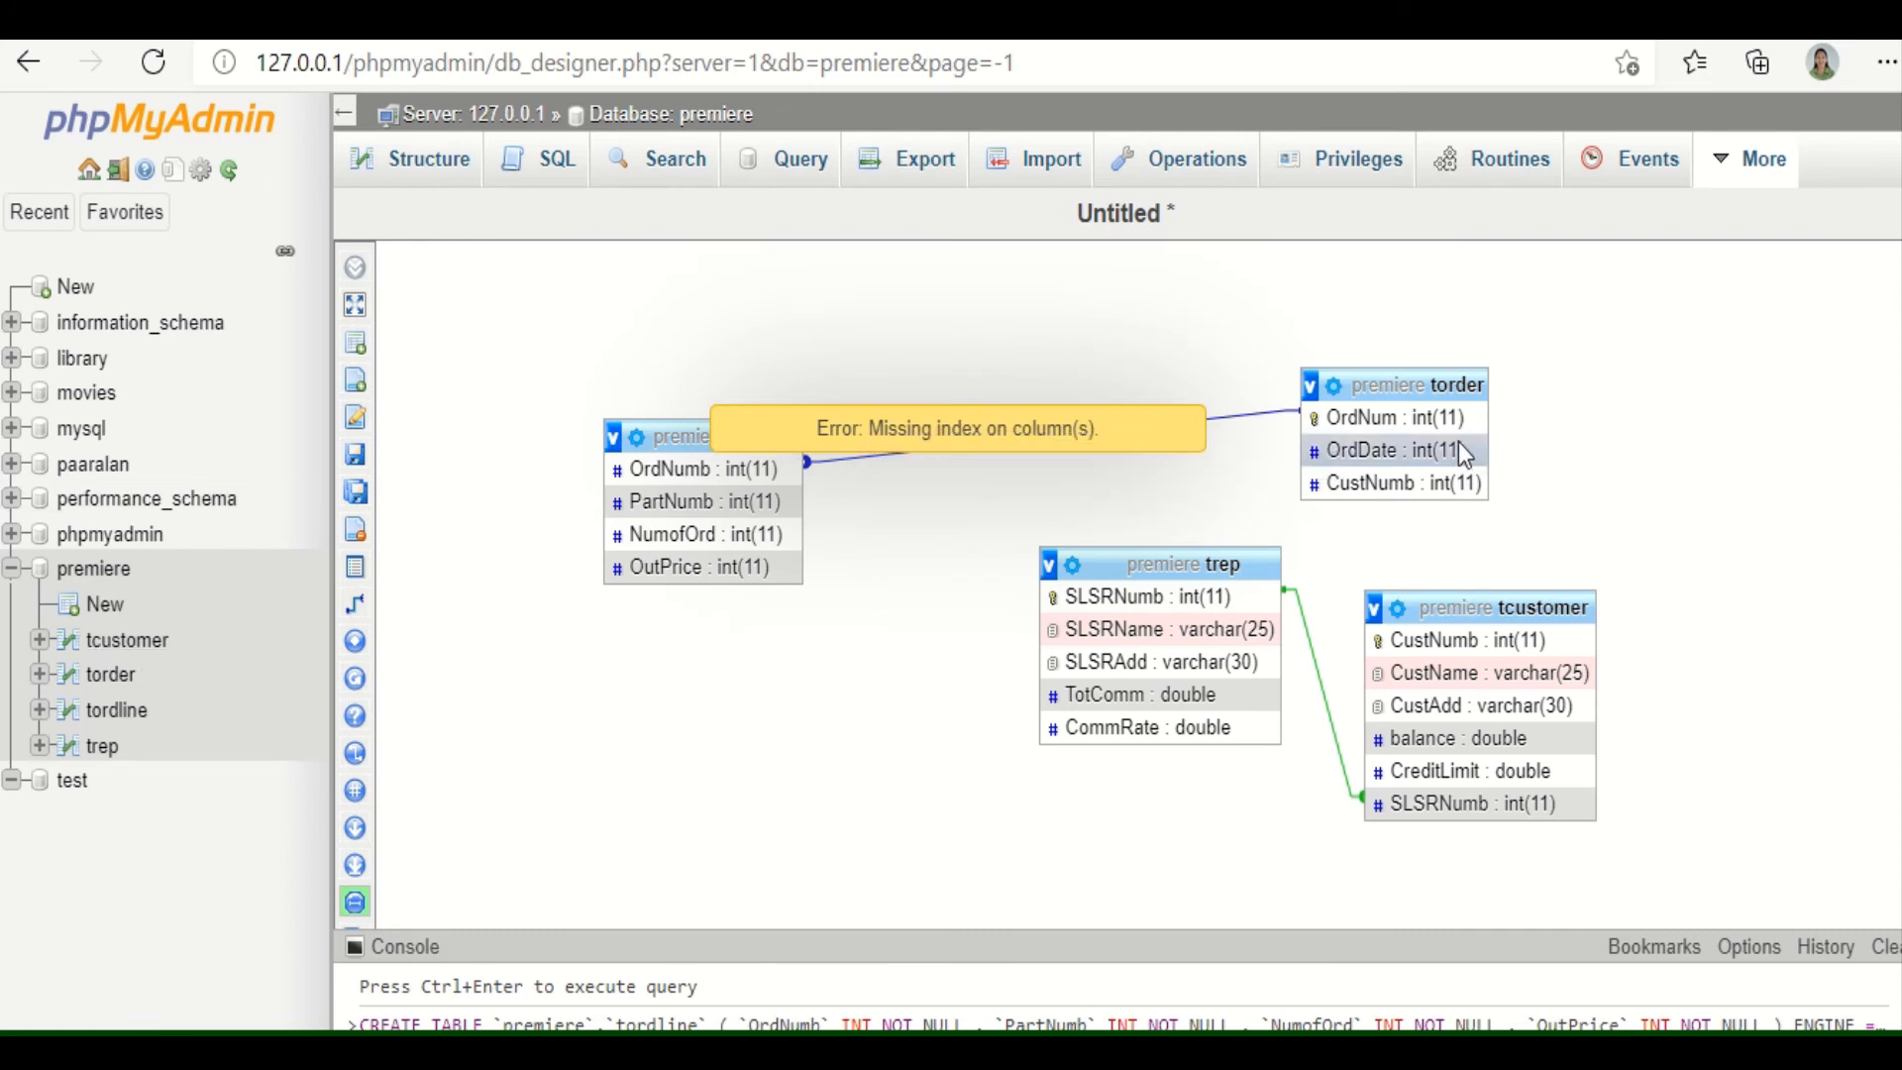
Add an index on the CustNumb column in the structure of the torder table
{"action": "left_click", "coordinate": [111, 675]}
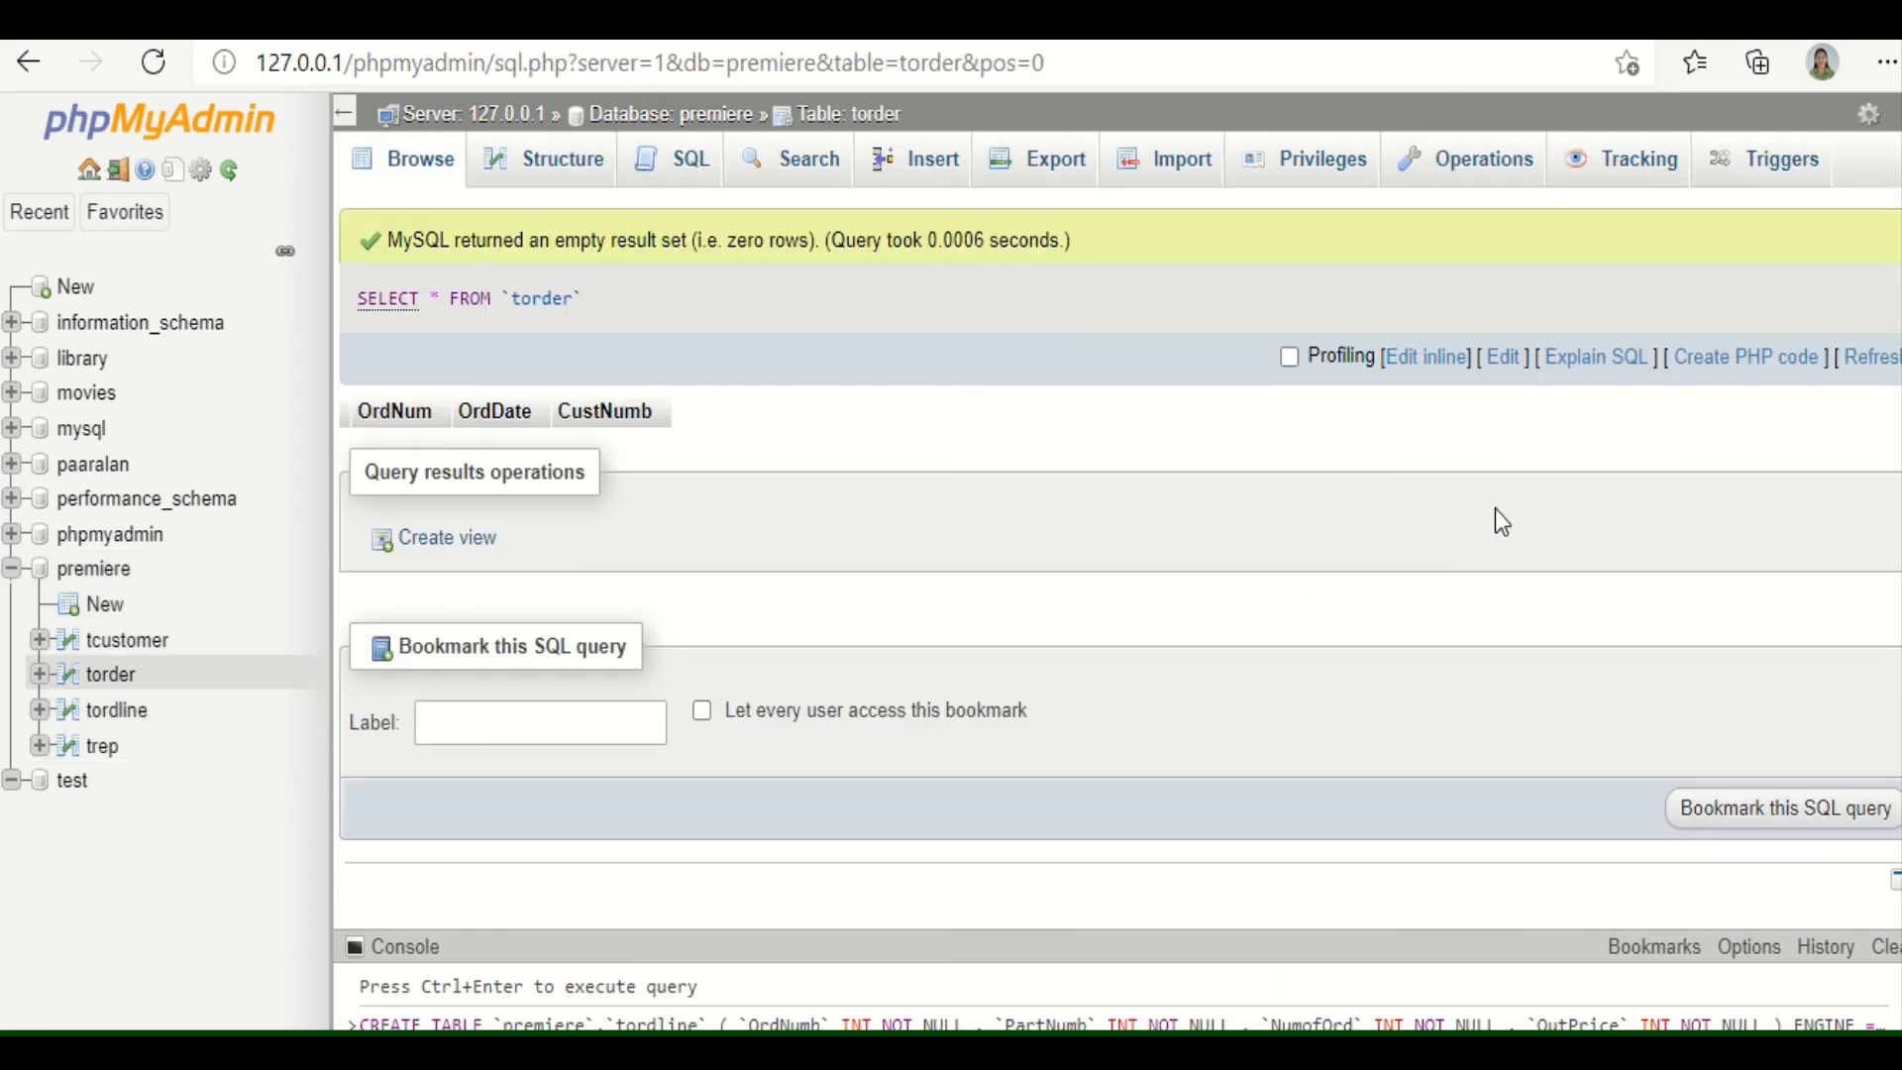
{"action": "left_click", "coordinate": [582, 176]}
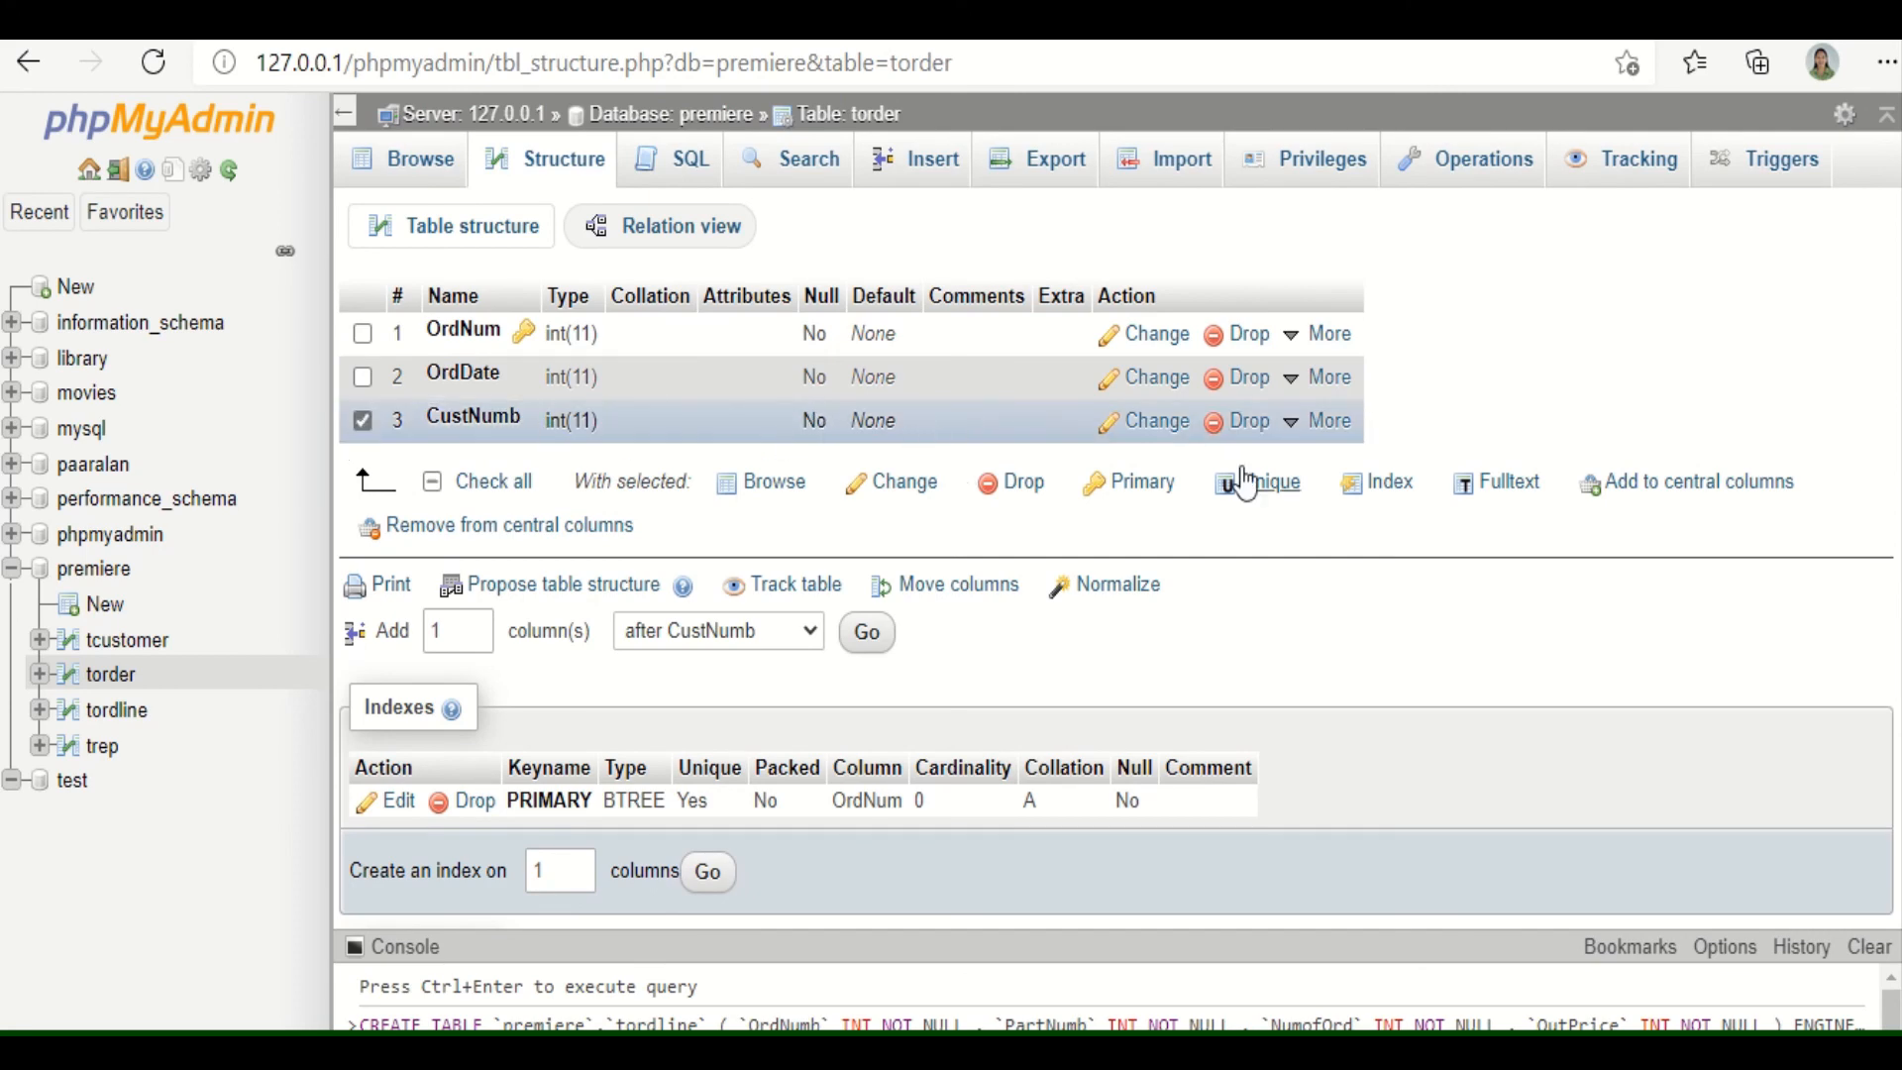
{"action": "left_click", "coordinate": [1357, 496]}
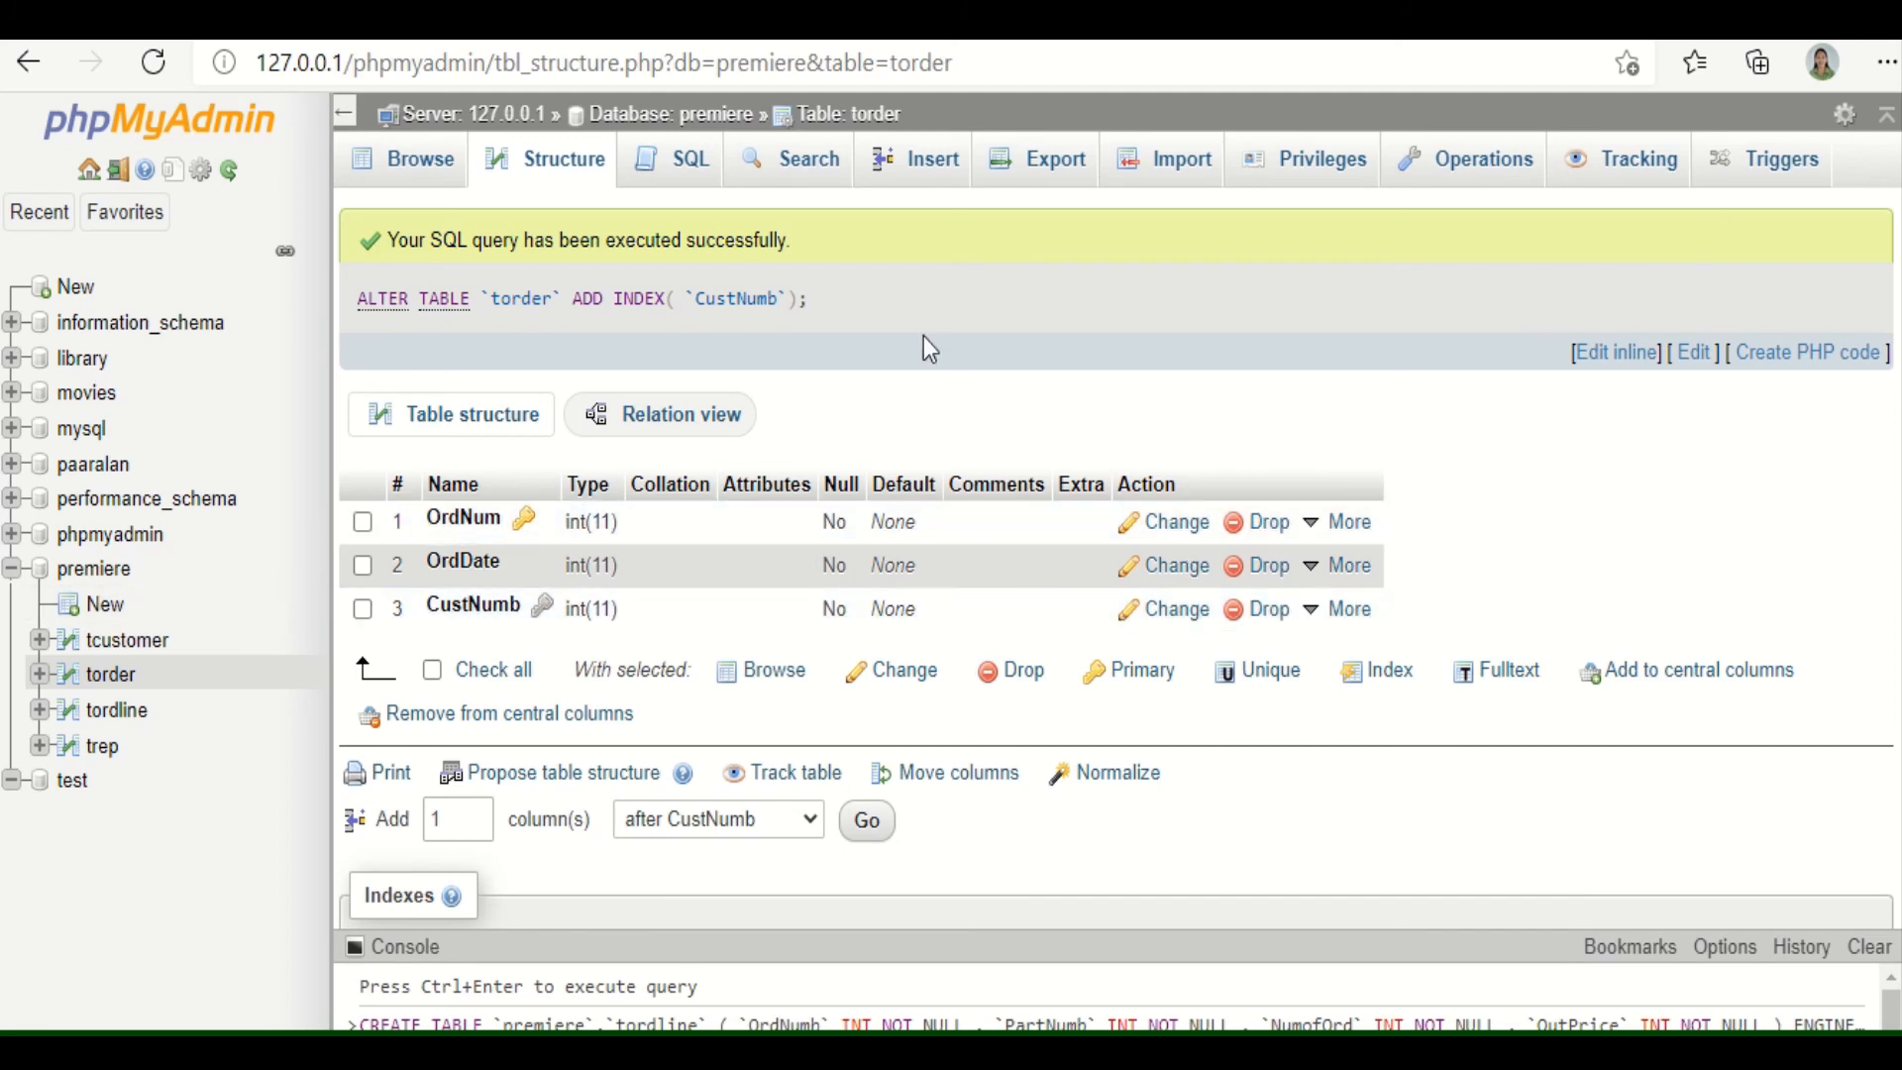
In the premiere database's Designer, create a foreign key relationship from tcustomer's CustNumb to torder's CustNumb, leaving on delete and on update blank
{"action": "left_click", "coordinate": [94, 569]}
{"action": "mouse_move", "coordinate": [1764, 163]}
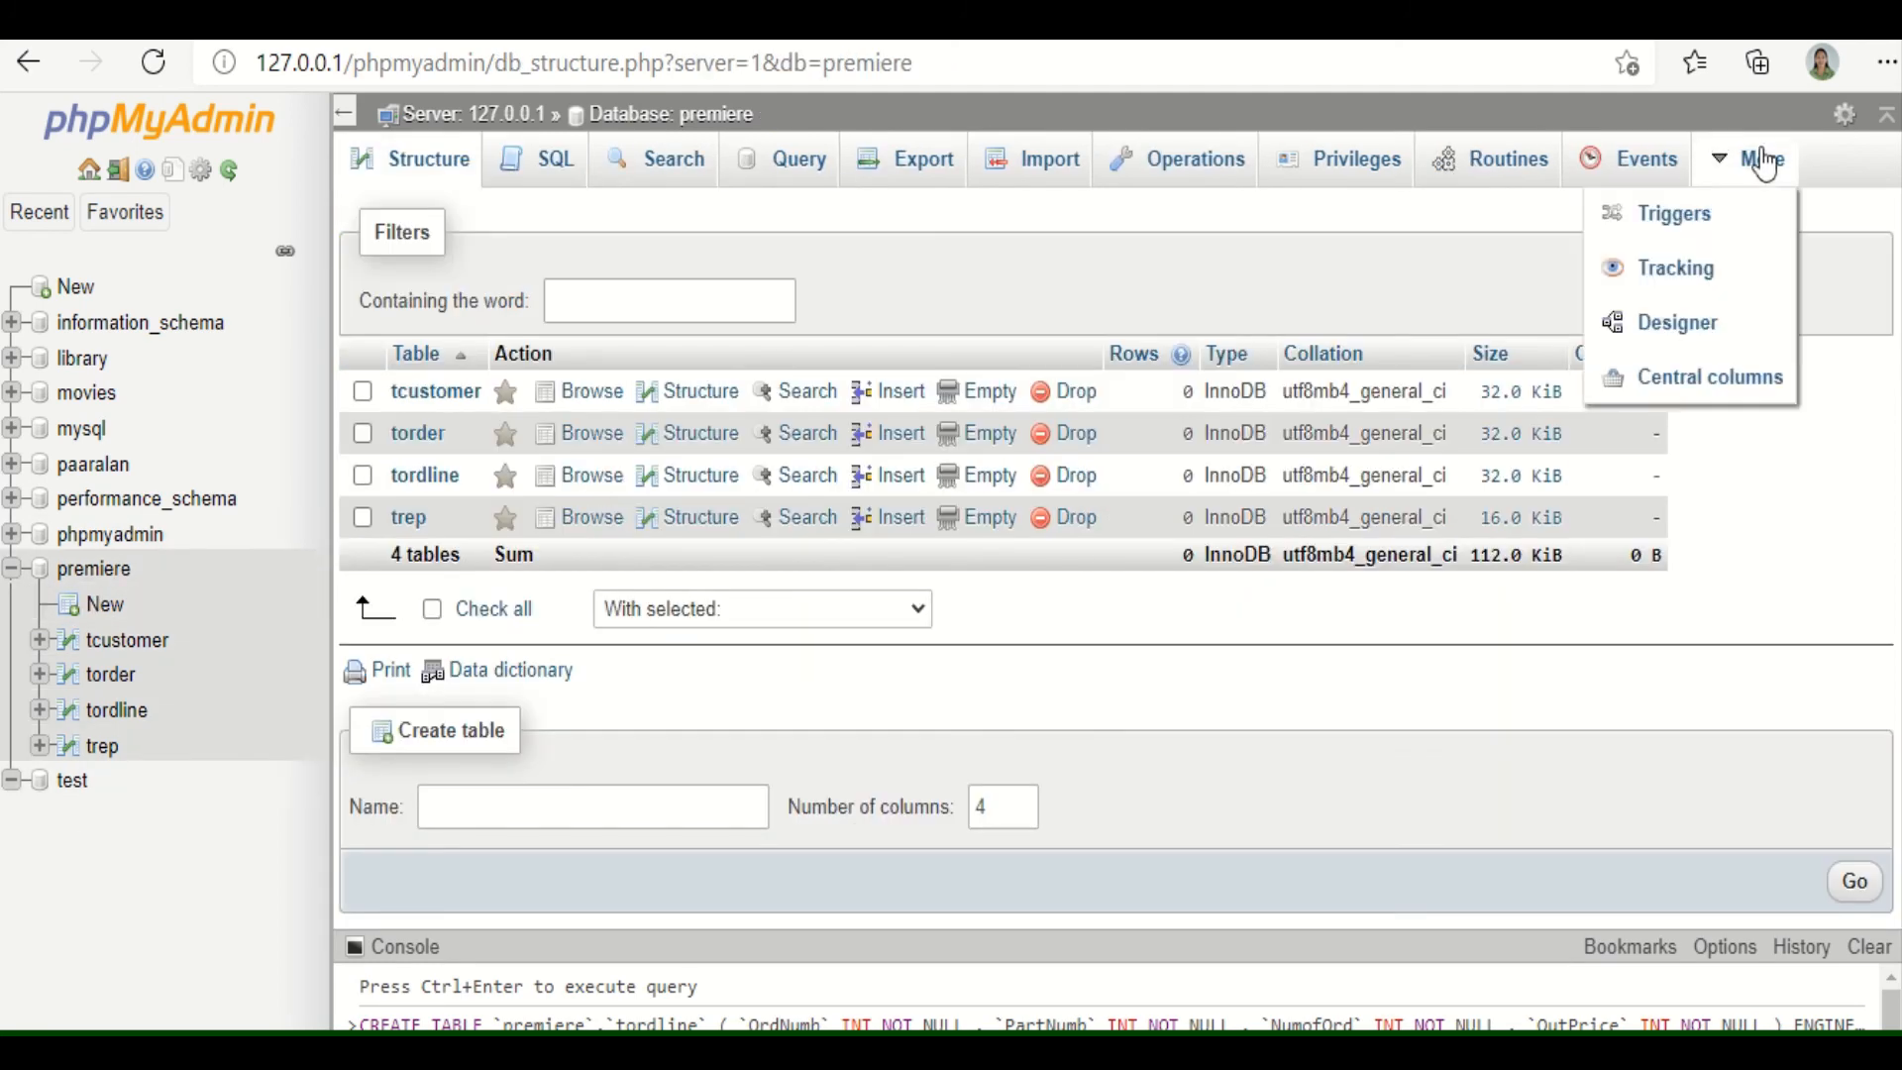
{"action": "left_click", "coordinate": [1712, 323]}
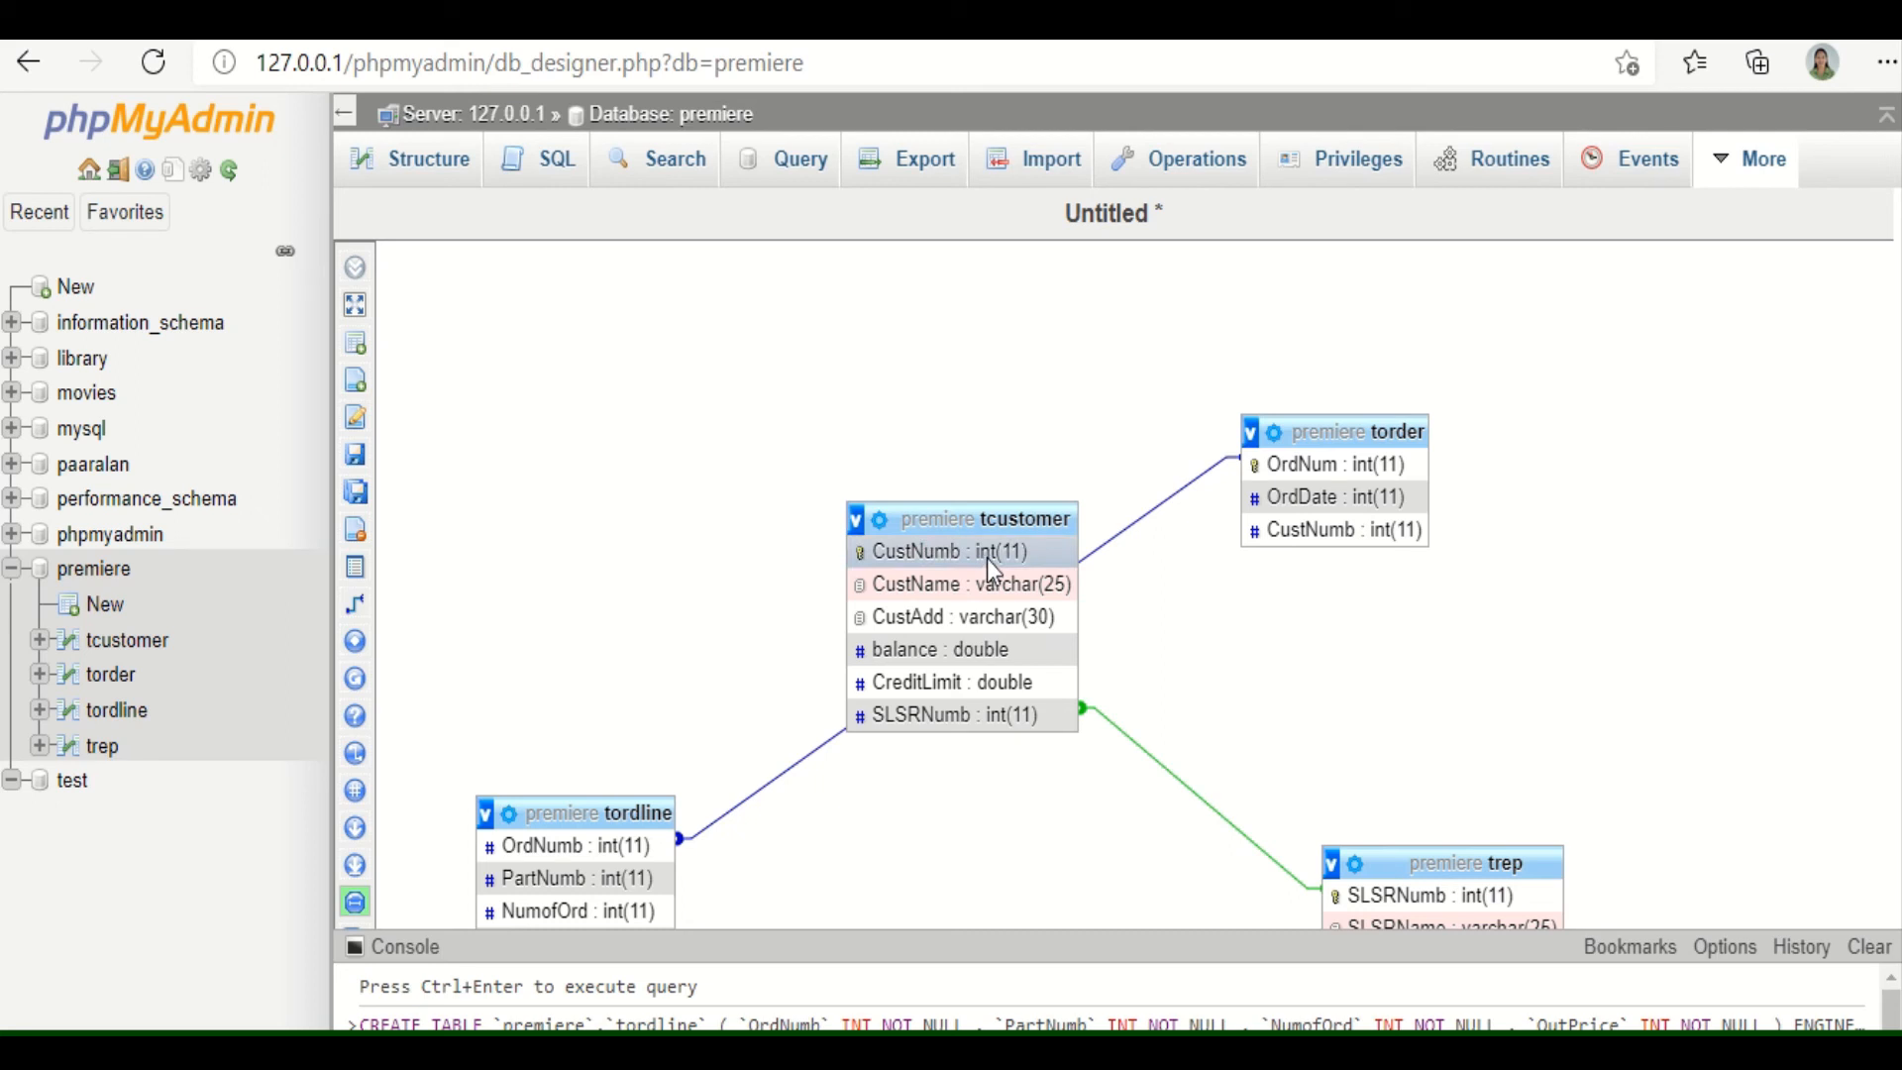
{"action": "left_click", "coordinate": [354, 612]}
{"action": "left_click", "coordinate": [1047, 552]}
{"action": "left_click", "coordinate": [1332, 535]}
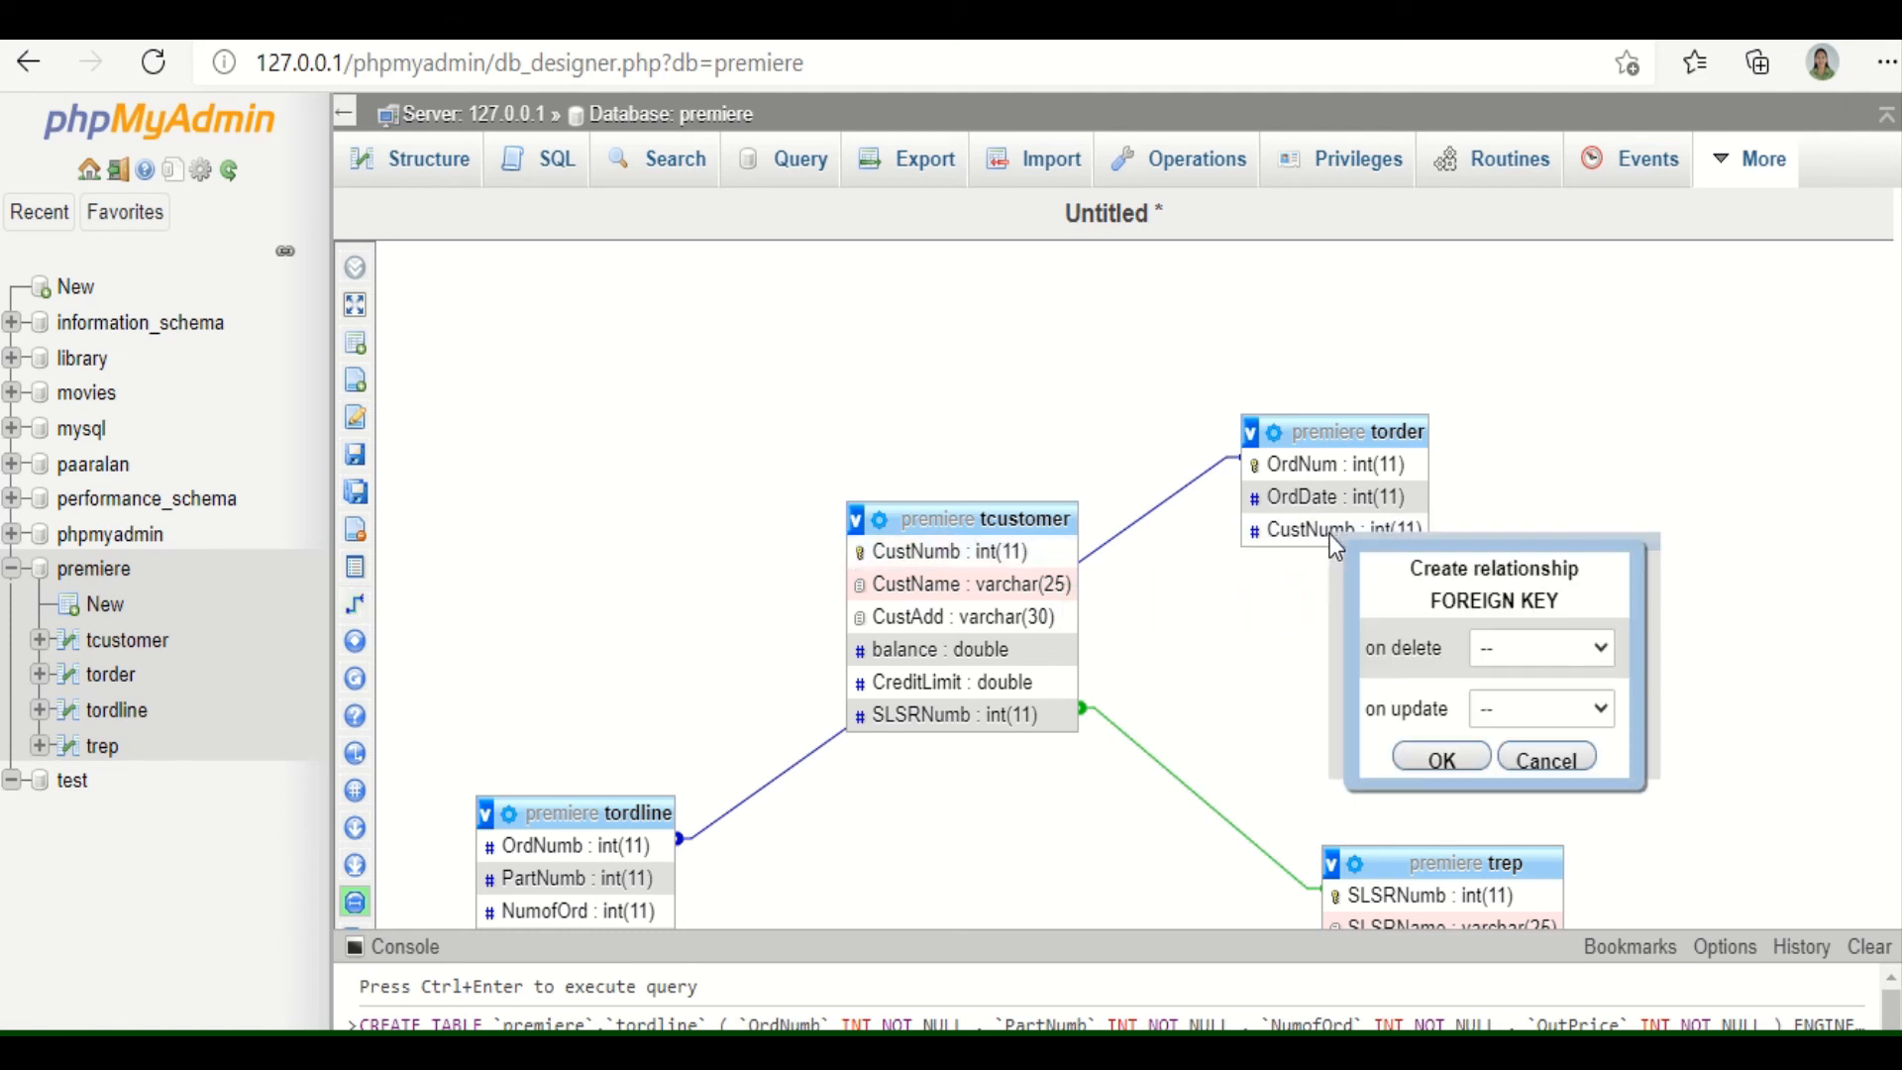
{"action": "left_click", "coordinate": [1442, 759]}
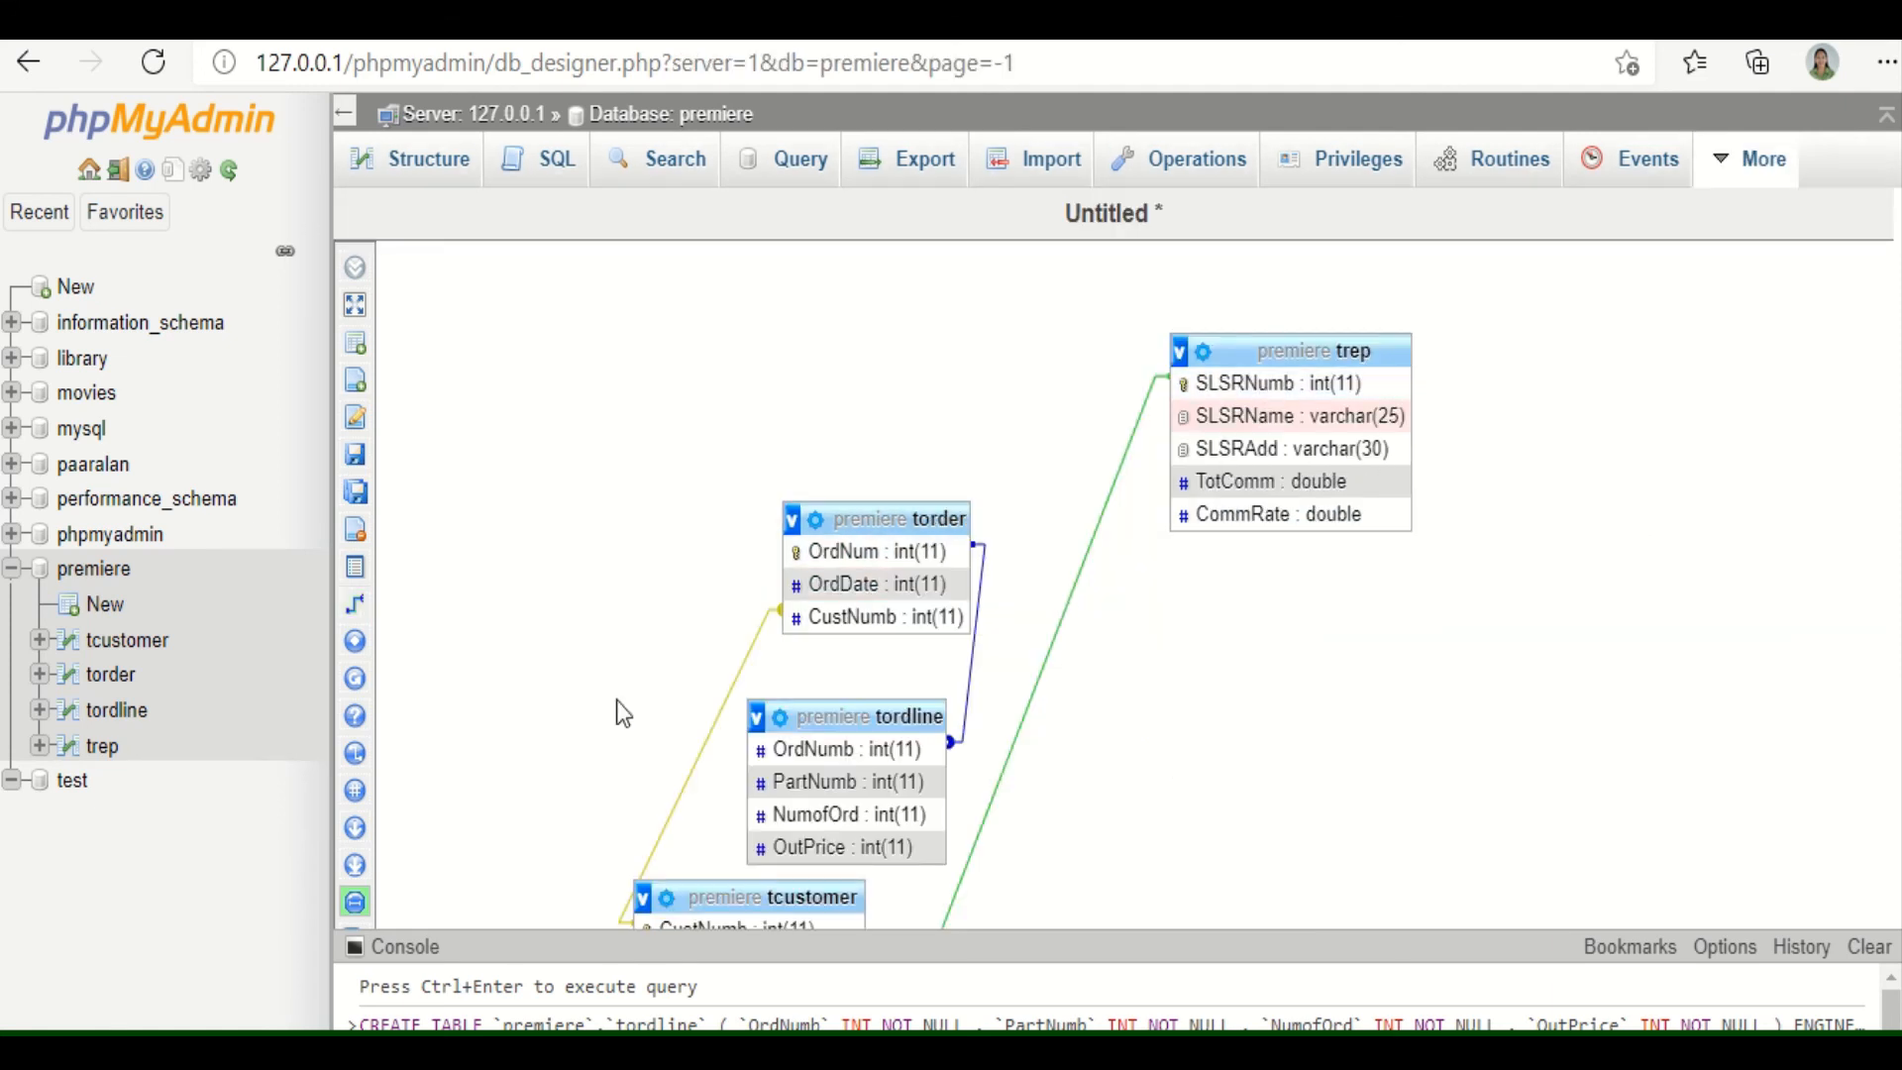
{"action": "scroll", "coordinate": [1582, 844], "scroll_direction": "down", "scroll_amount": 1}
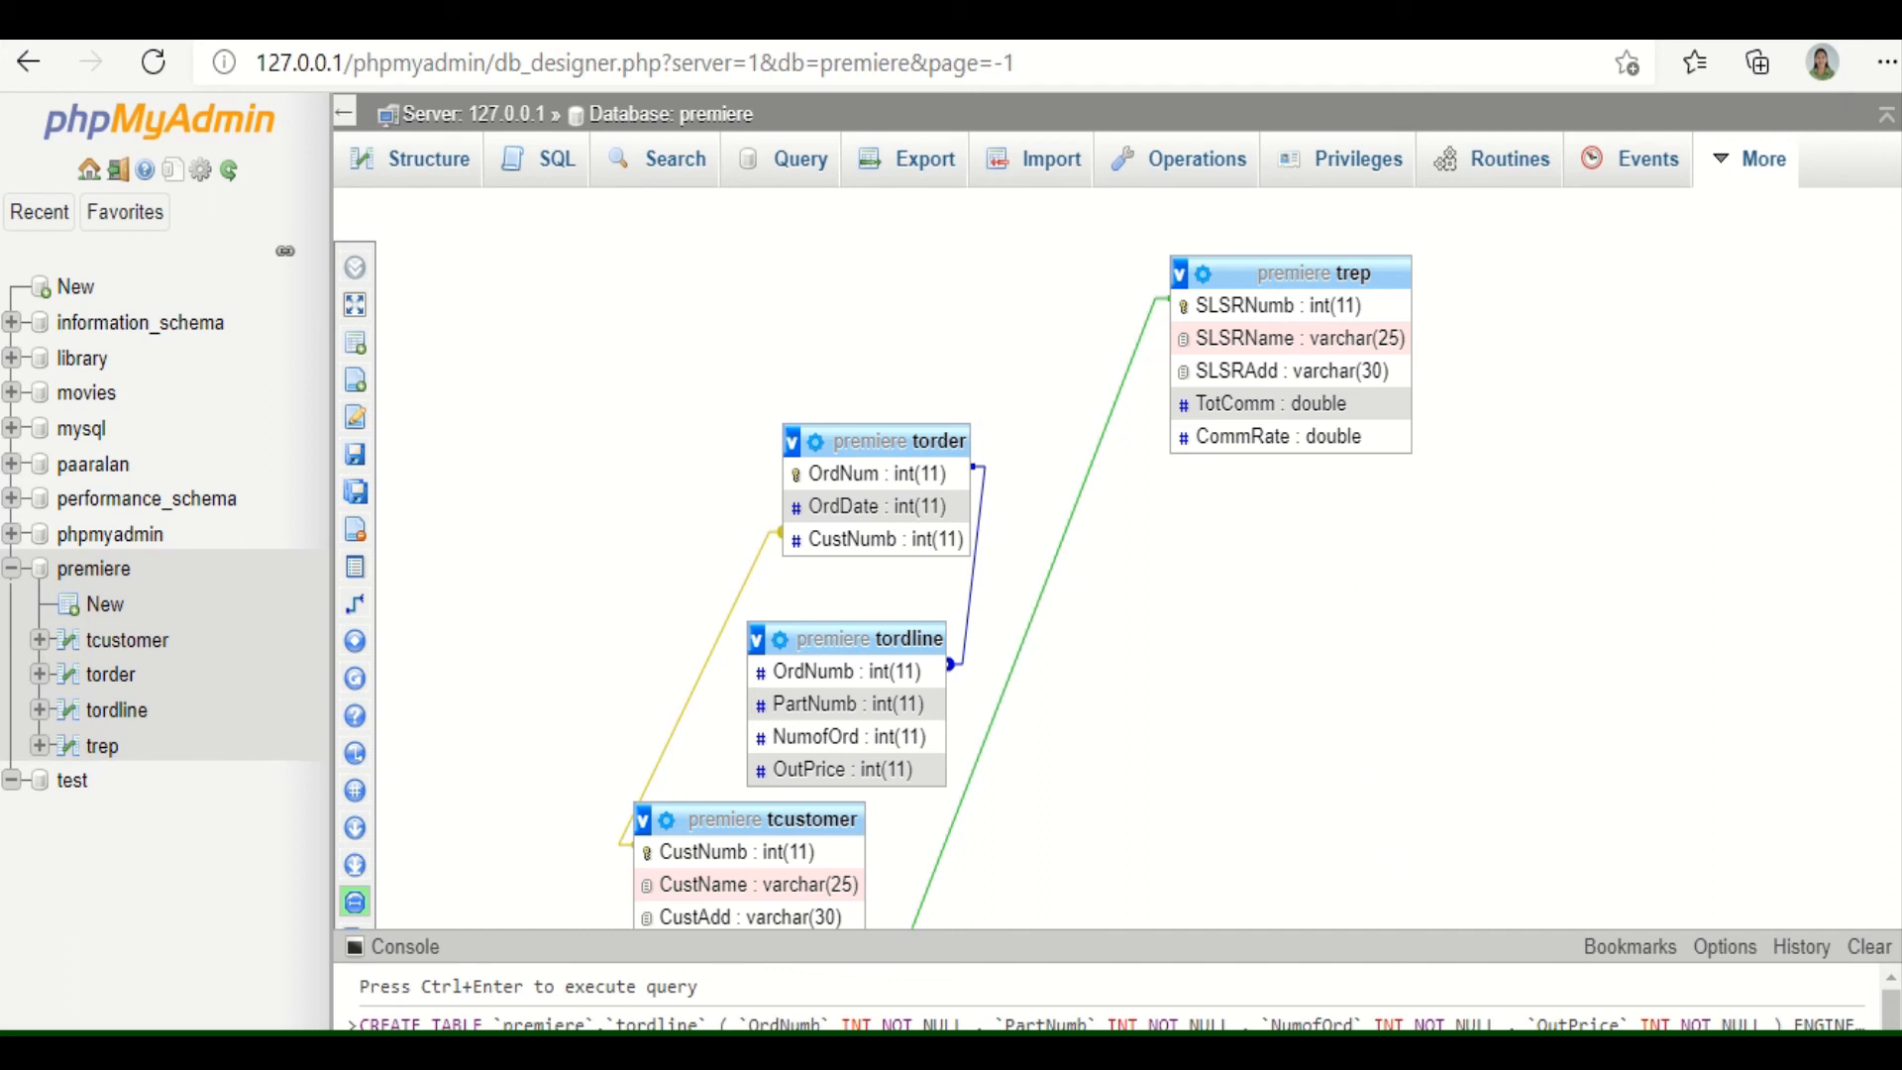
{"action": "mouse_move", "coordinate": [874, 66]}
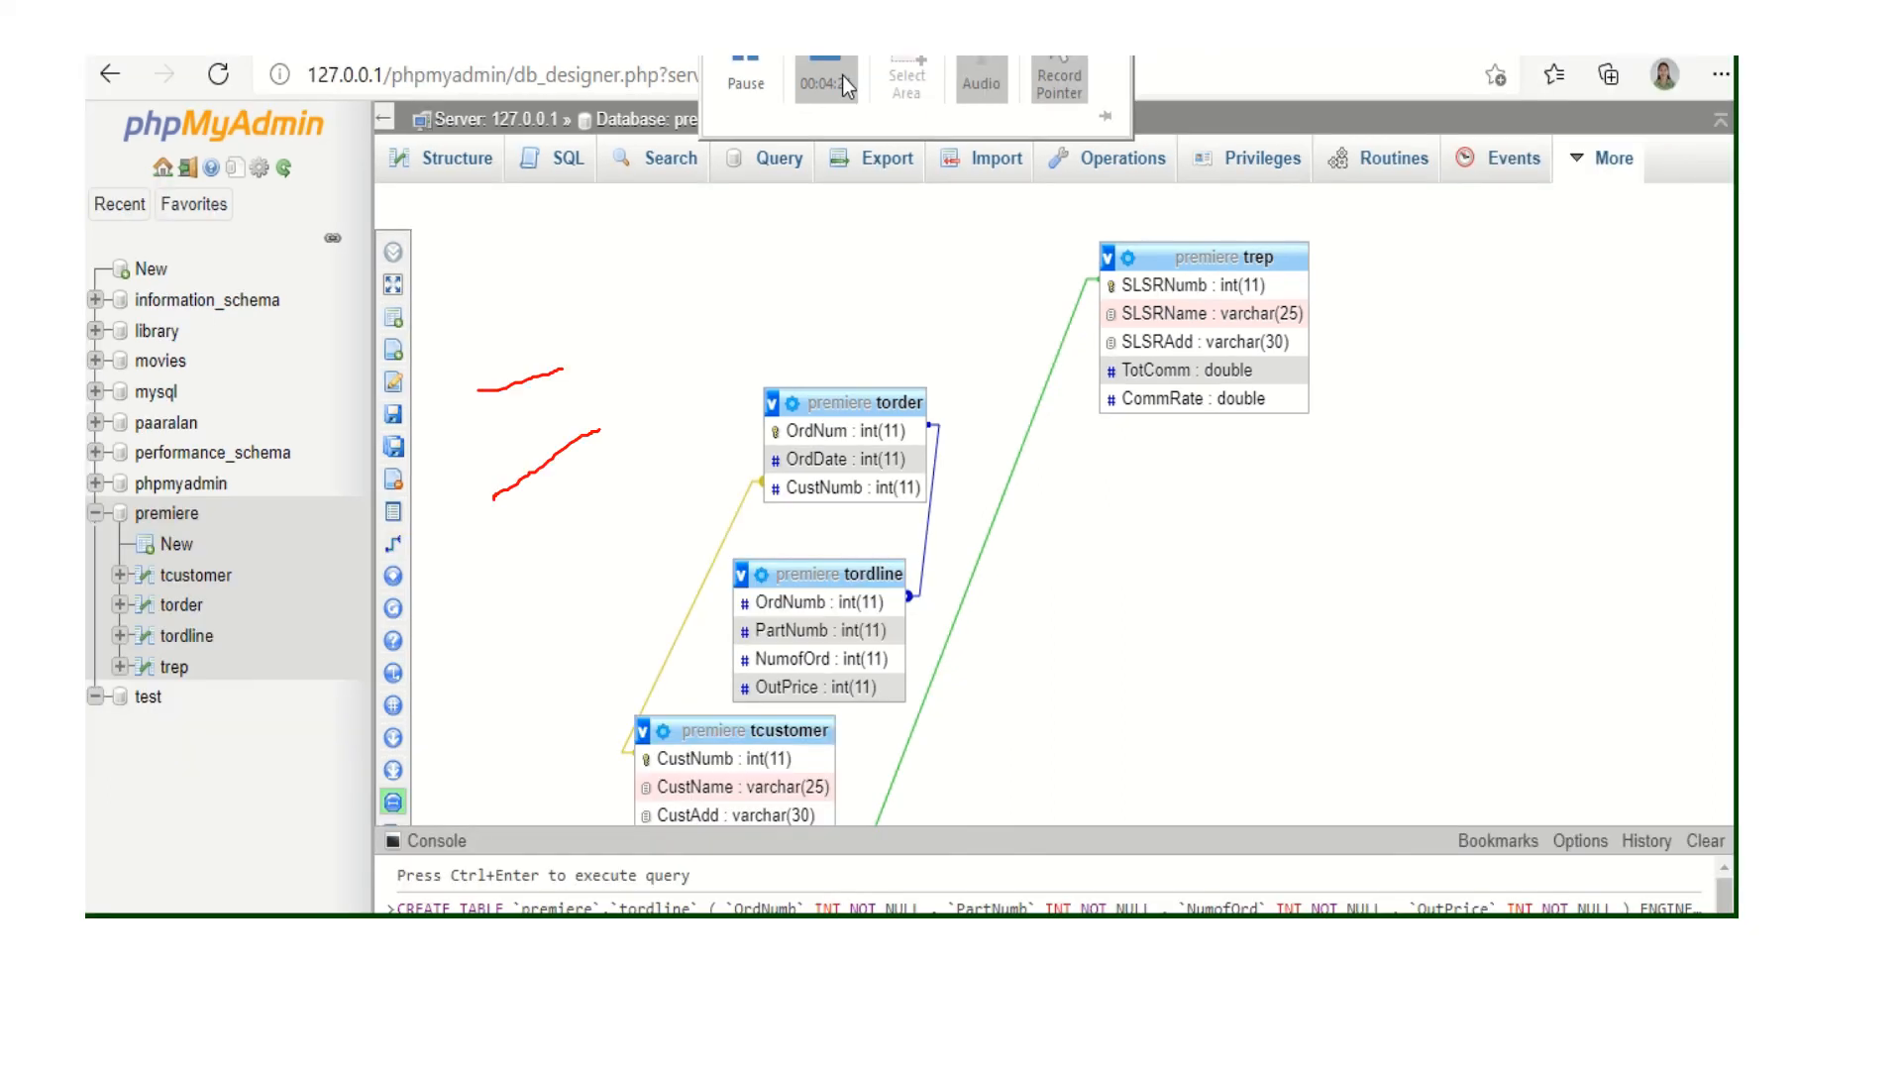